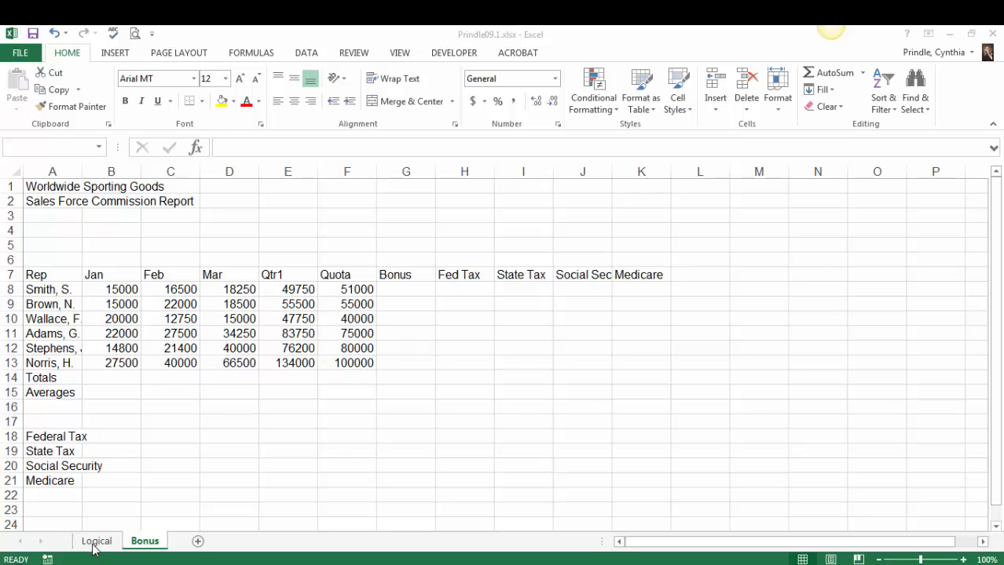
# Inspect the quarterly sum formulas in the Qtr1 column of the Bonus sheet, from cell E8 down to E11
pyautogui.click(143, 546)
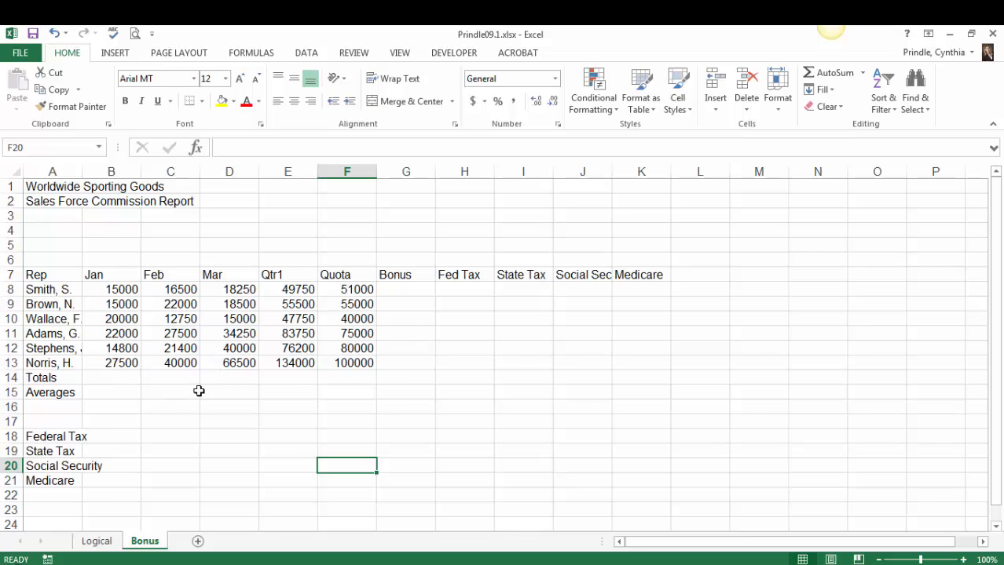
pyautogui.click(287, 292)
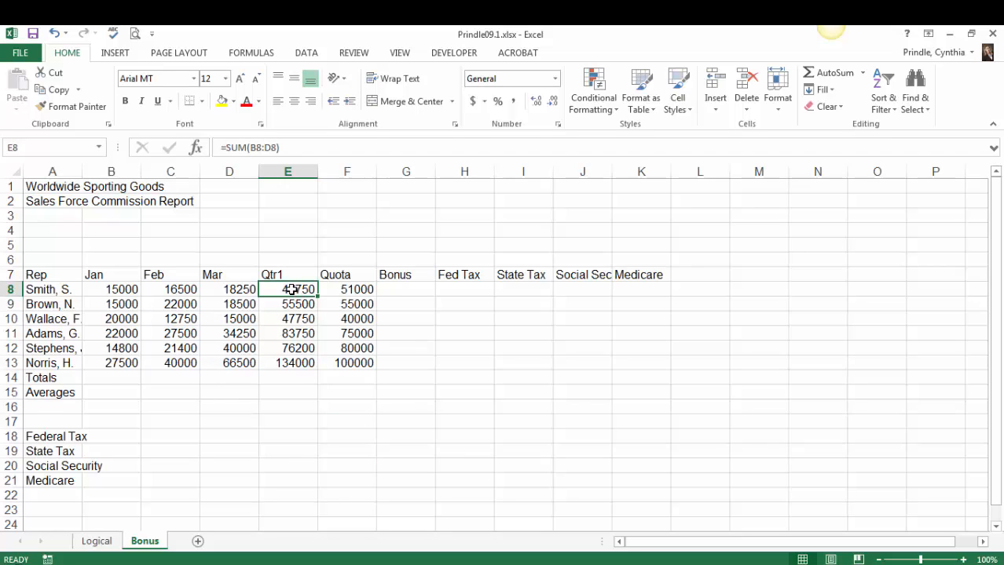
pyautogui.doubleClick(296, 289)
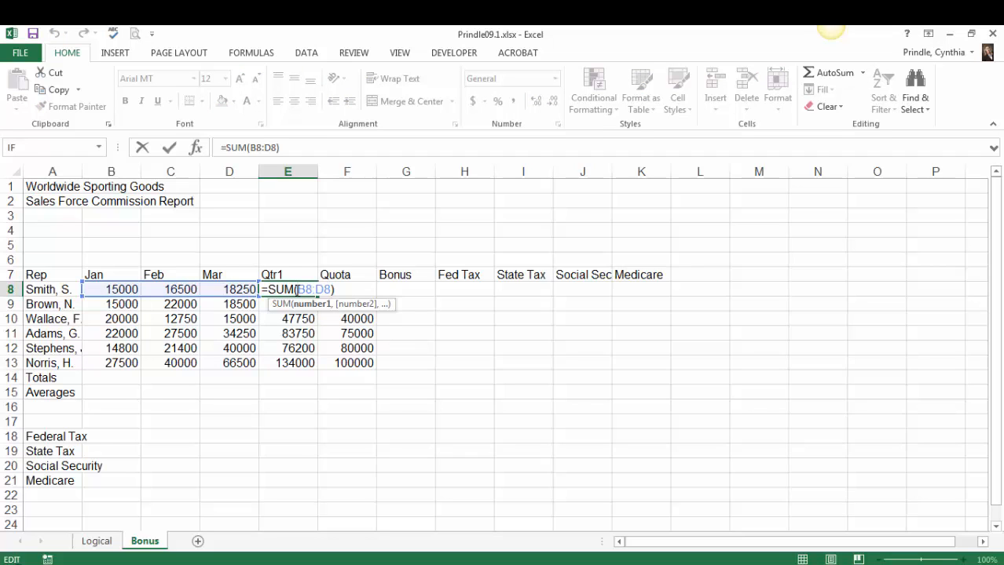
pyautogui.press('Escape')
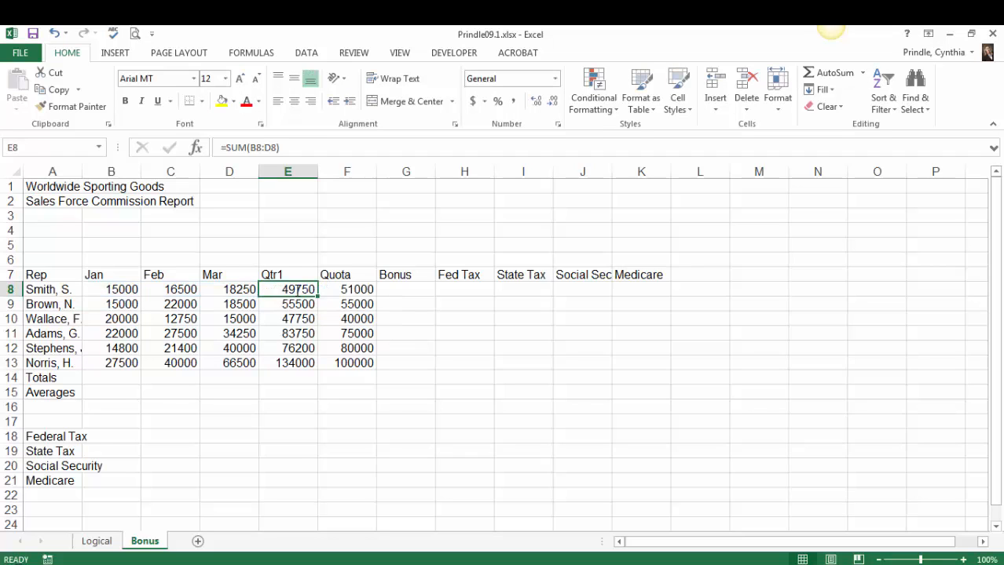
pyautogui.press('Down')
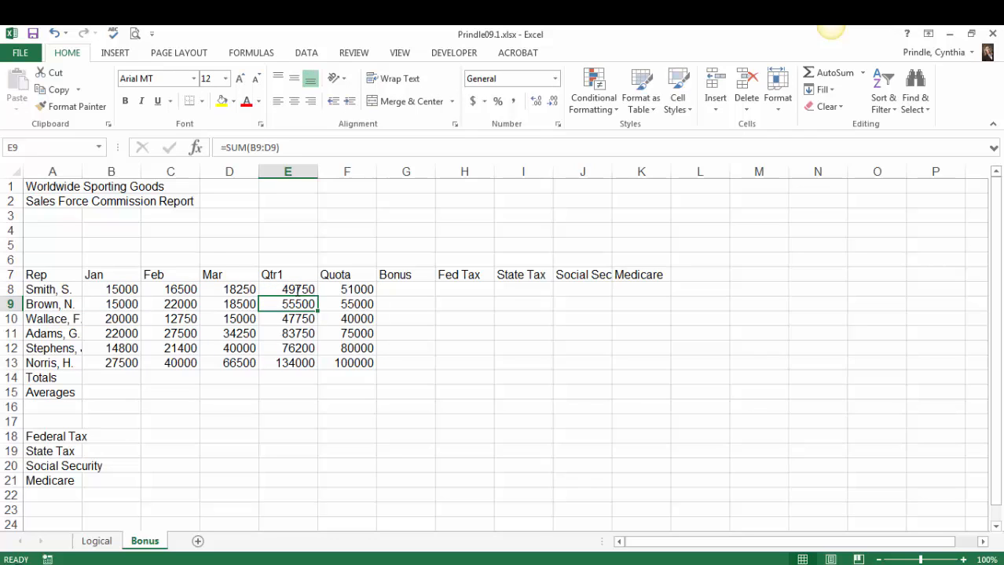
pyautogui.press('Down')
pyautogui.press('Down')
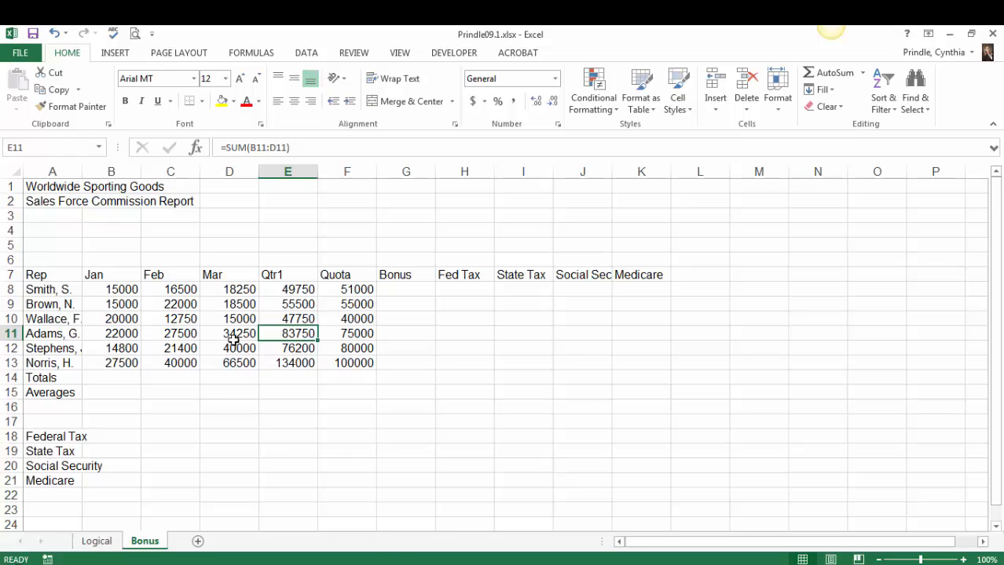
# Insert an IF function in Bonus cell G8 with the logical test E8>F8
pyautogui.click(405, 291)
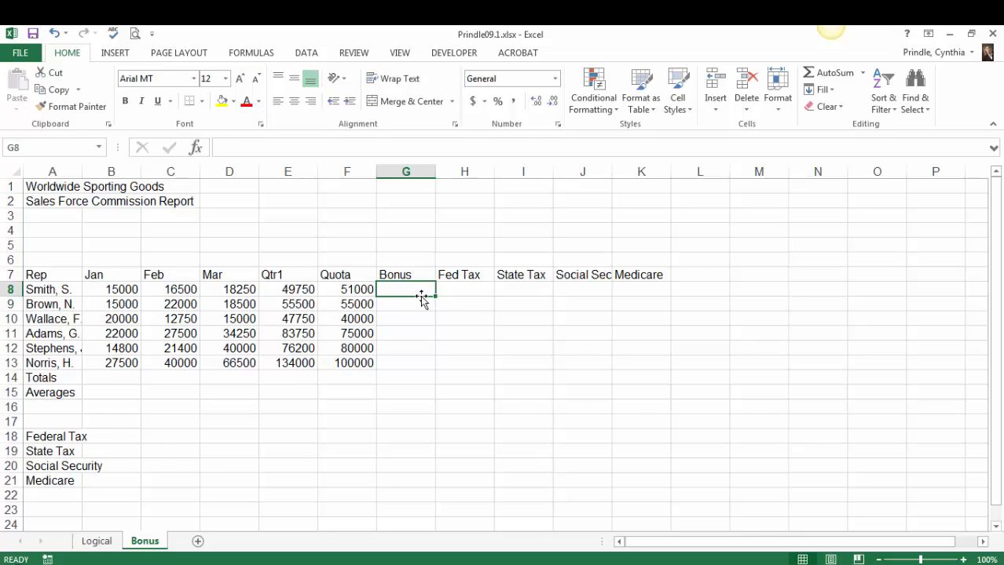
pyautogui.click(196, 149)
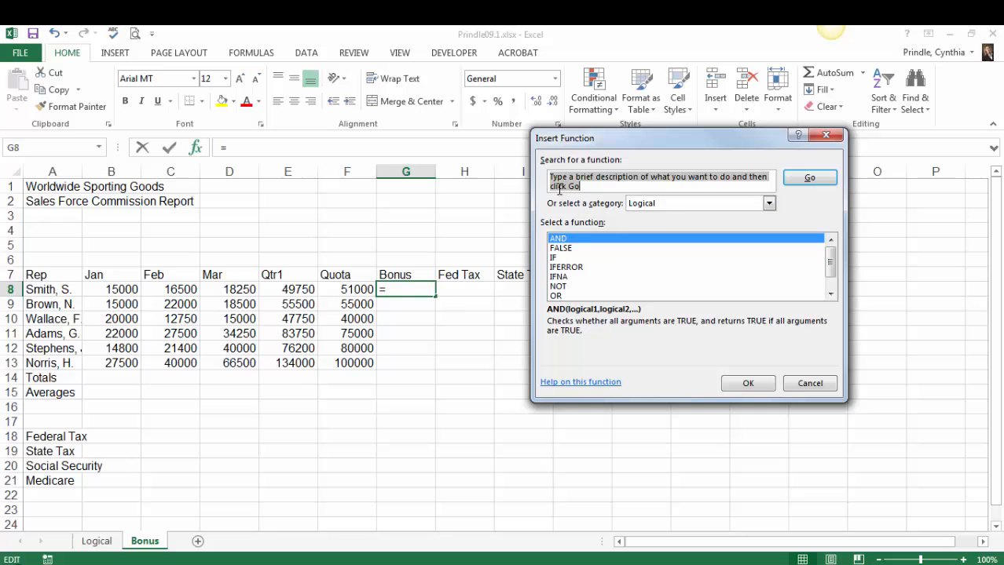
pyautogui.click(558, 258)
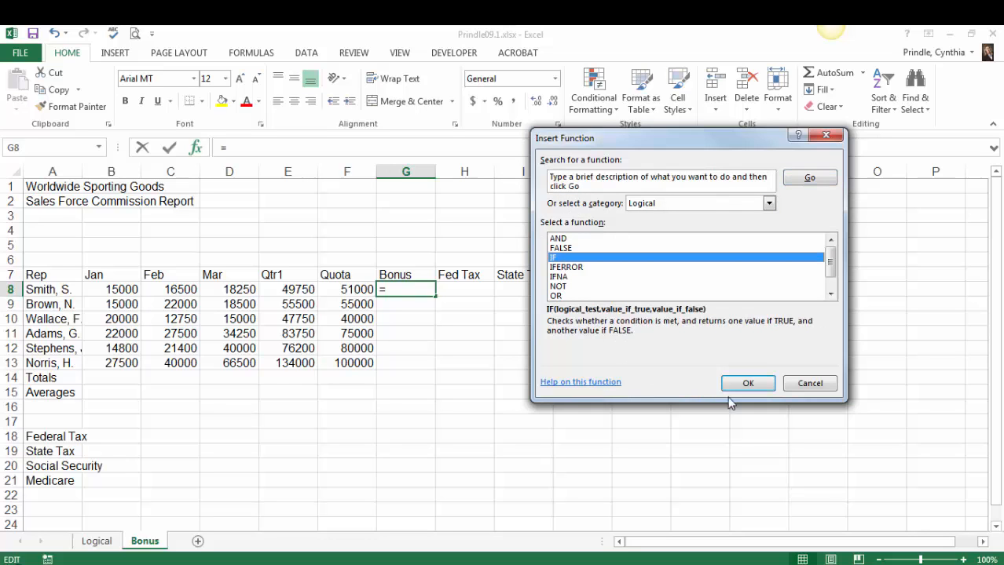
pyautogui.click(746, 384)
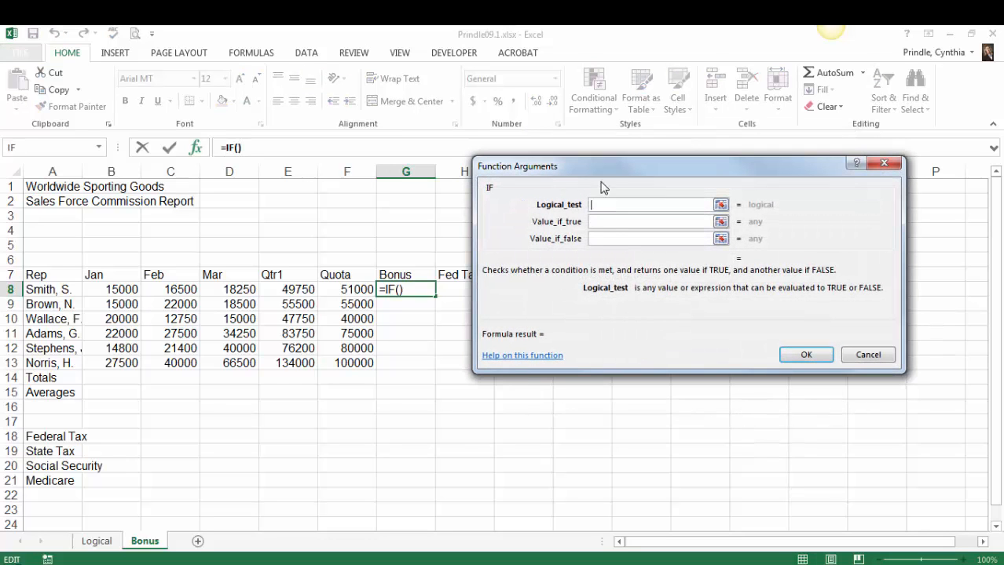
pyautogui.moveTo(599, 170); pyautogui.dragTo(622, 164)
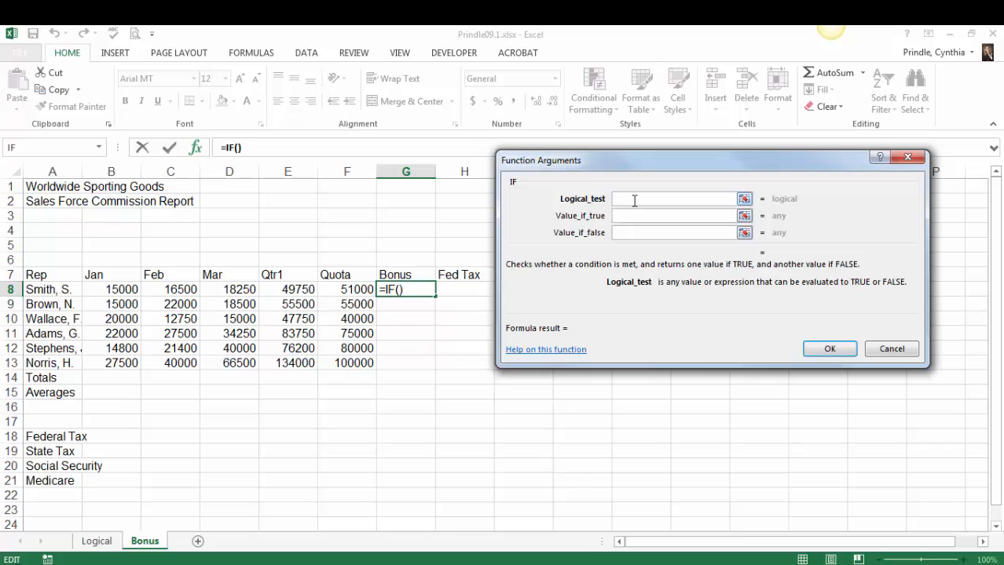
pyautogui.write('E8')
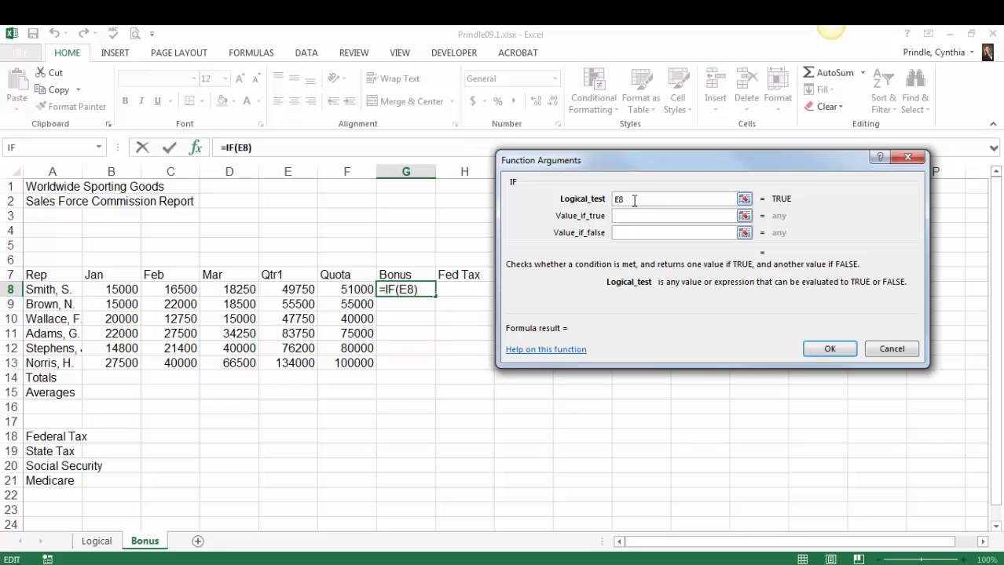
pyautogui.write('>F8')
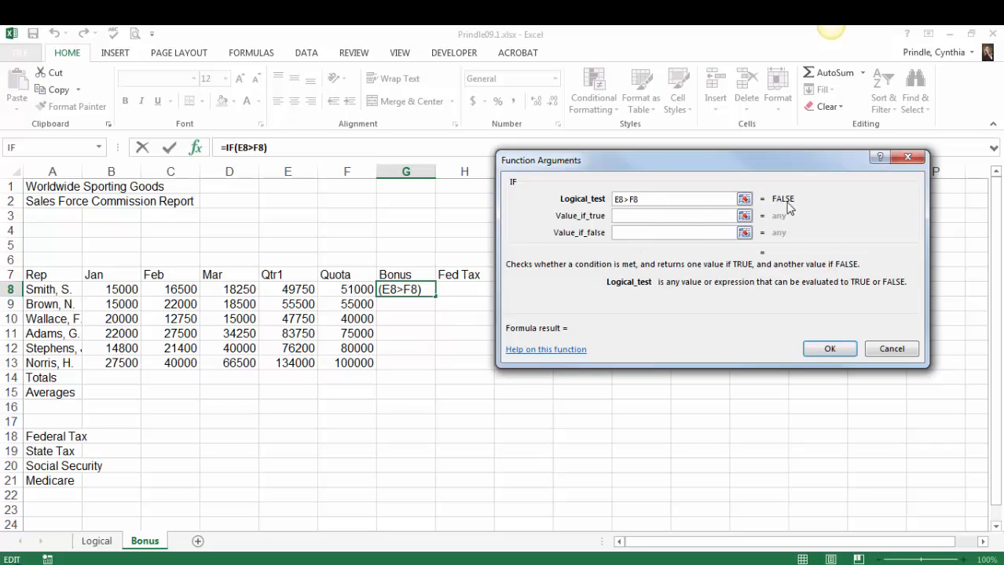
# Complete the IF function with E8*.1 if true and 0 if false, and fill the formula down to G13
pyautogui.click(642, 221)
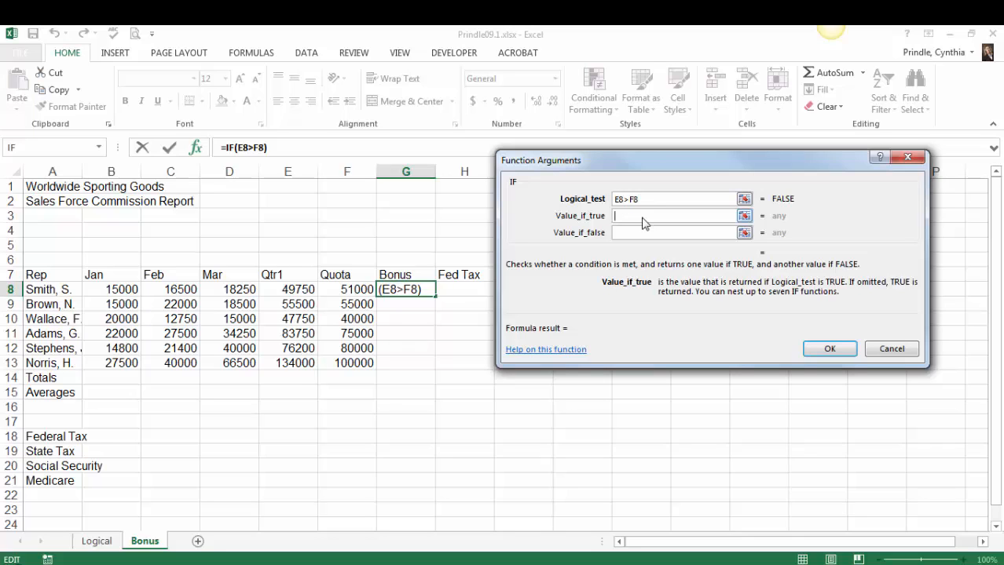
pyautogui.write('E8')
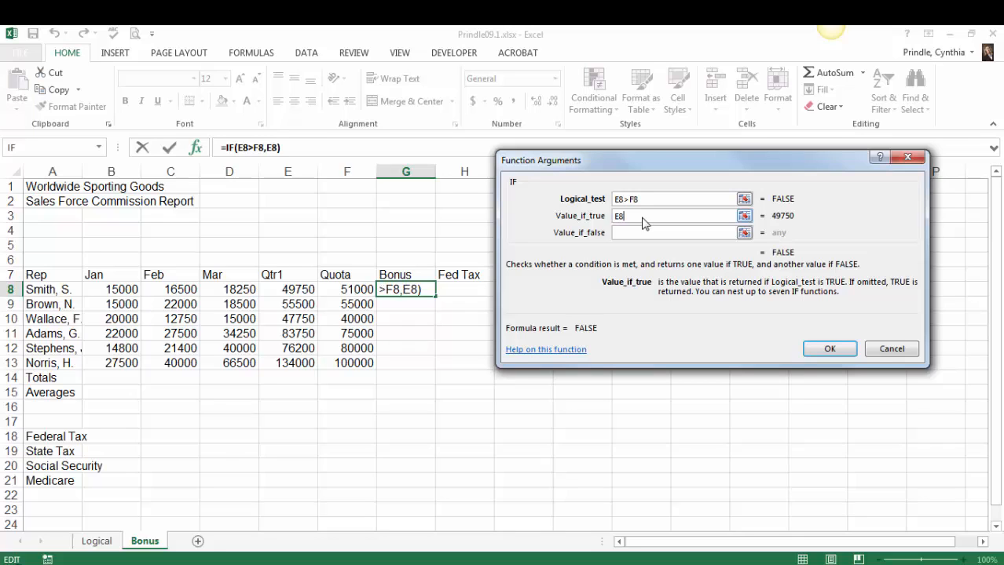
pyautogui.write('*')
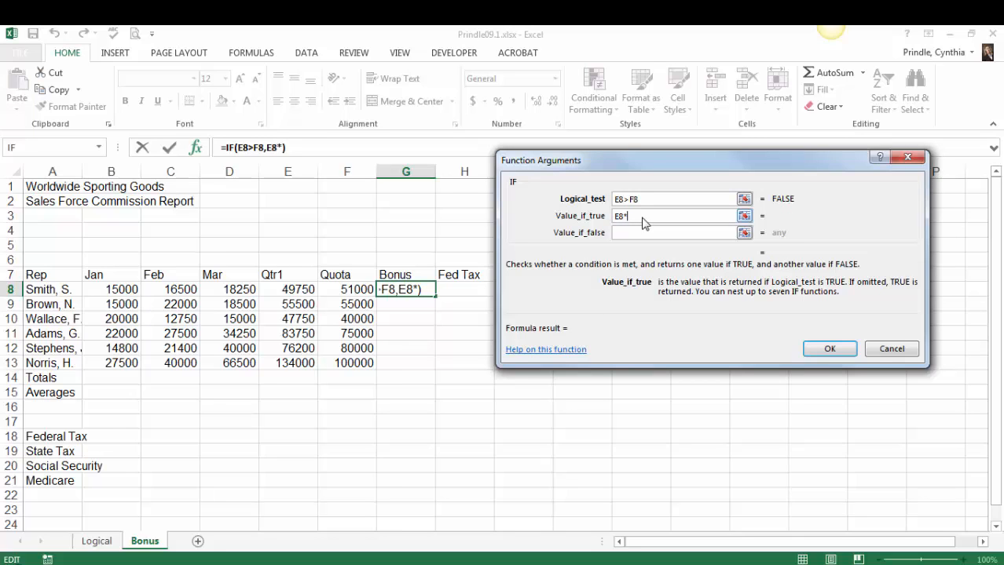
pyautogui.write('.1')
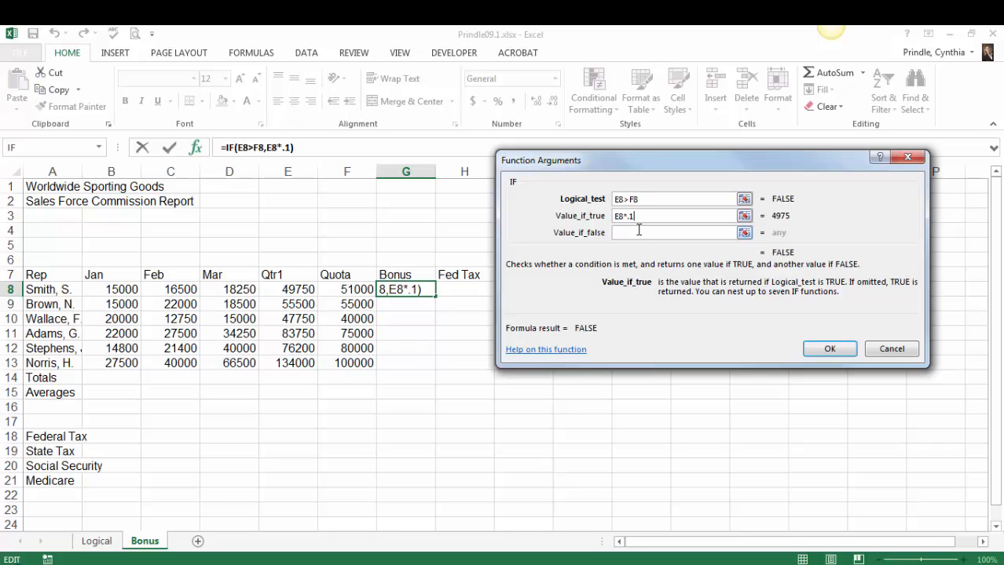
pyautogui.click(638, 233)
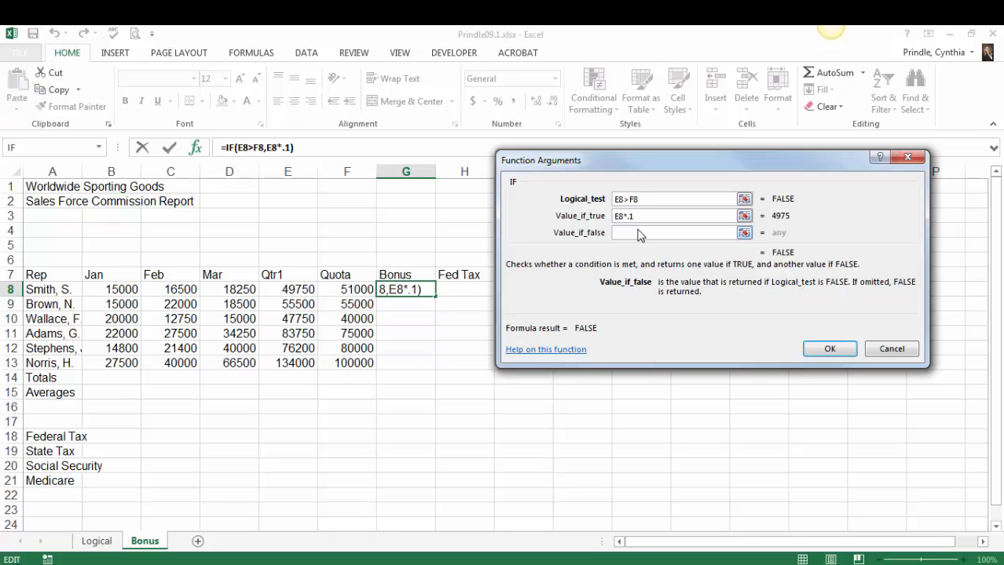
pyautogui.write('0')
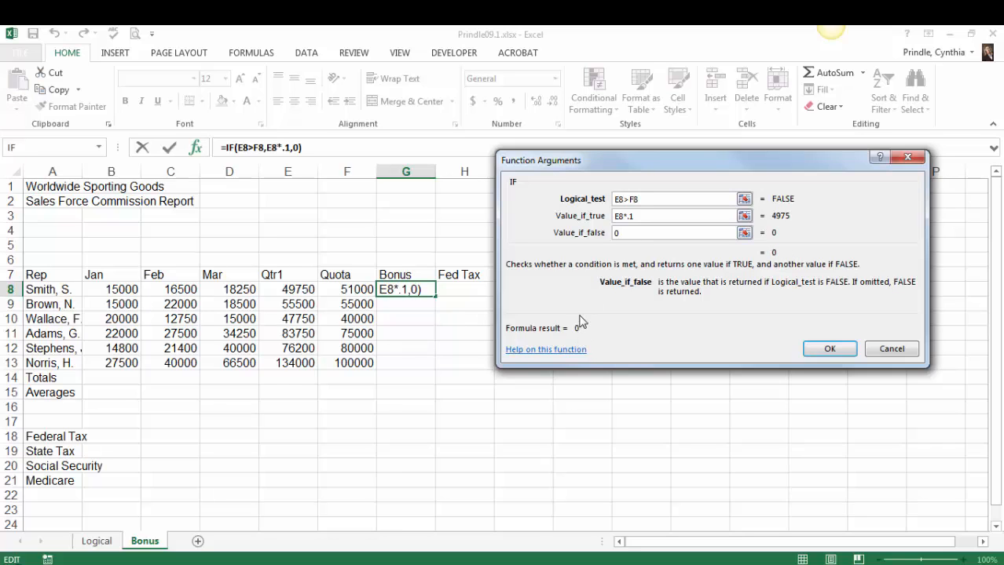
pyautogui.click(829, 349)
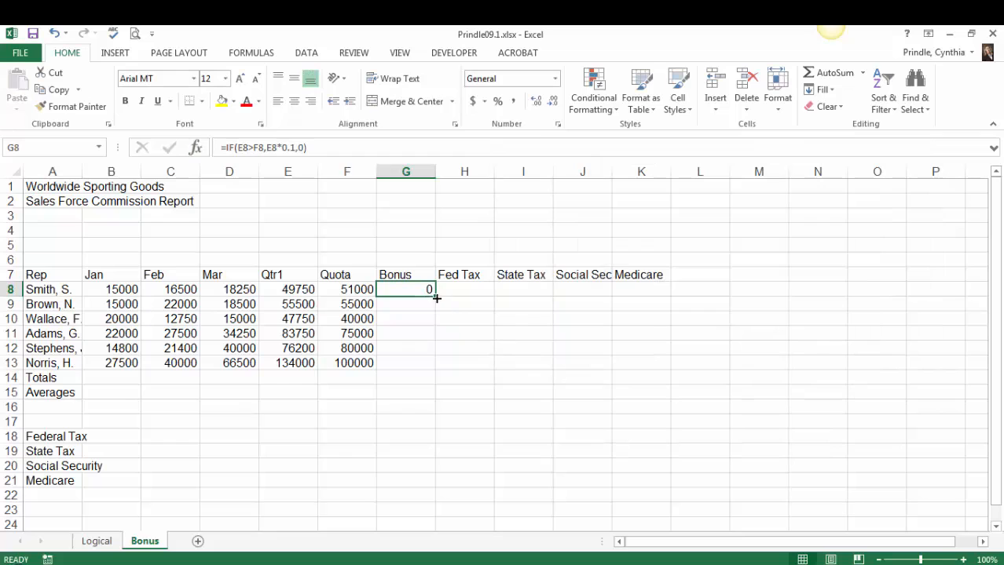
pyautogui.moveTo(436, 297); pyautogui.dragTo(434, 370)
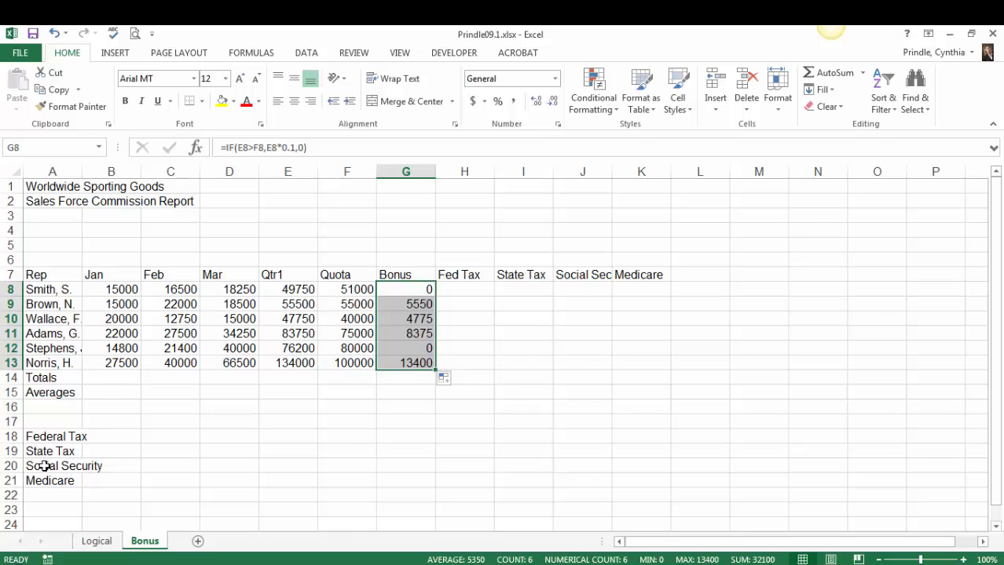
# Enter 25% as the Federal Tax rate in B18 and 5% as the State Tax rate in B19
pyautogui.click(112, 439)
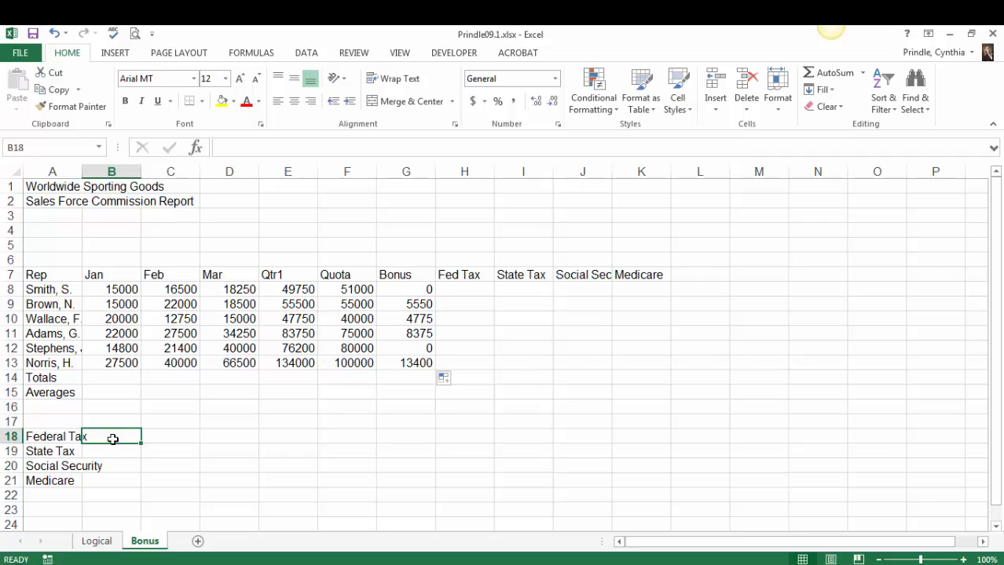
pyautogui.write('2')
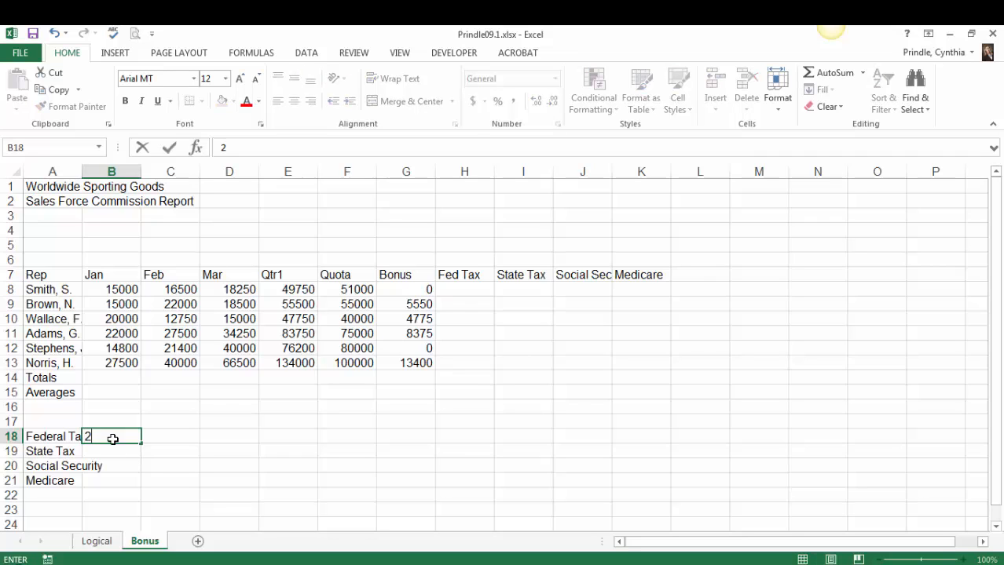
pyautogui.write('5%')
pyautogui.press('Return')
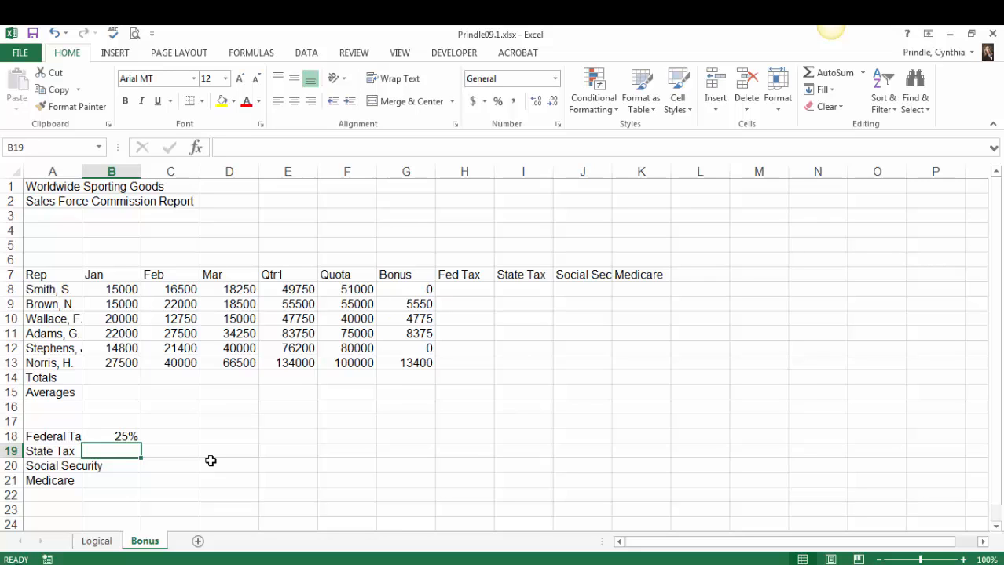
pyautogui.write('5')
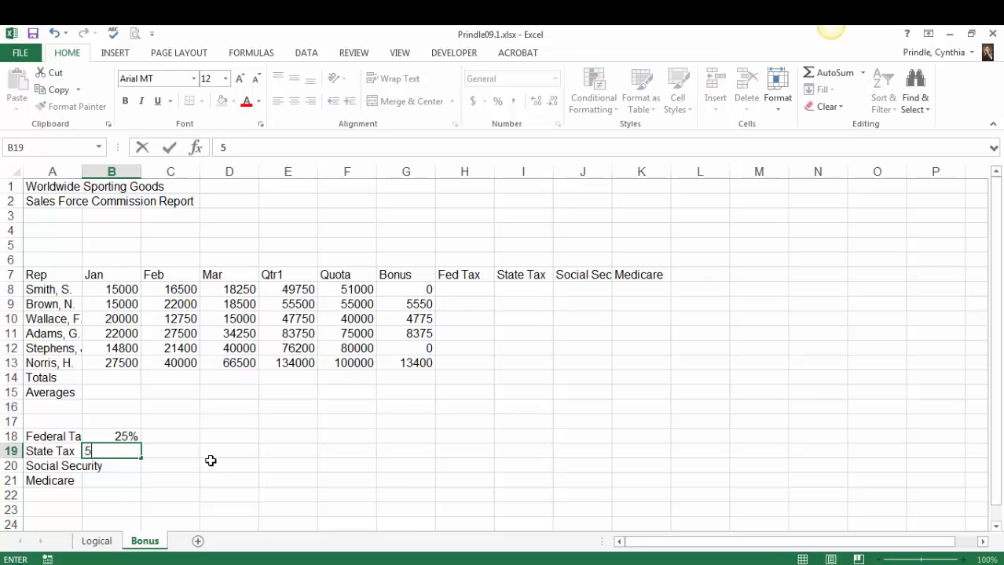
pyautogui.write('%')
pyautogui.press('Return')
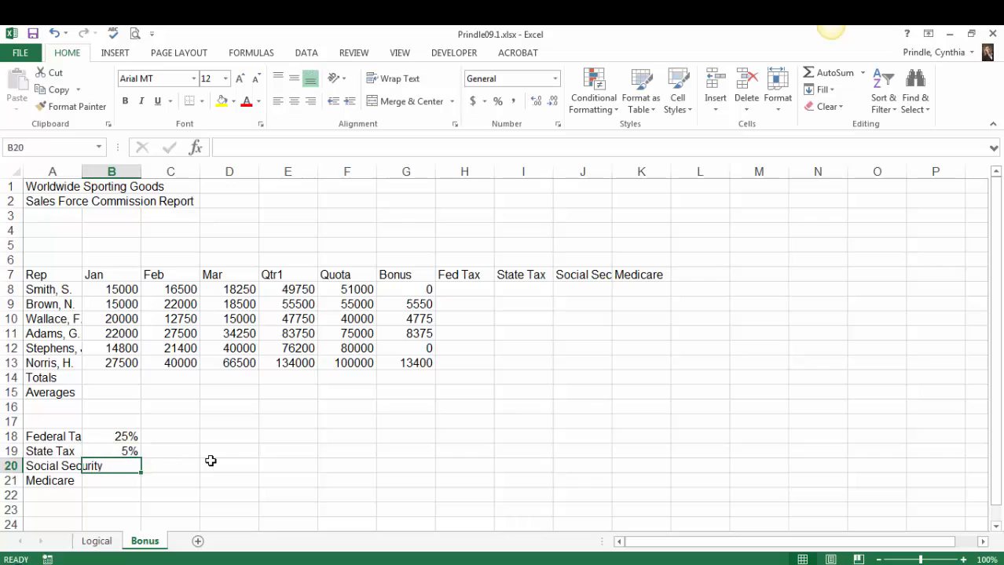
# Enter 6.20% as the Social Security rate in B20 and 1.45% as the Medicare rate in B21
pyautogui.write('6.2')
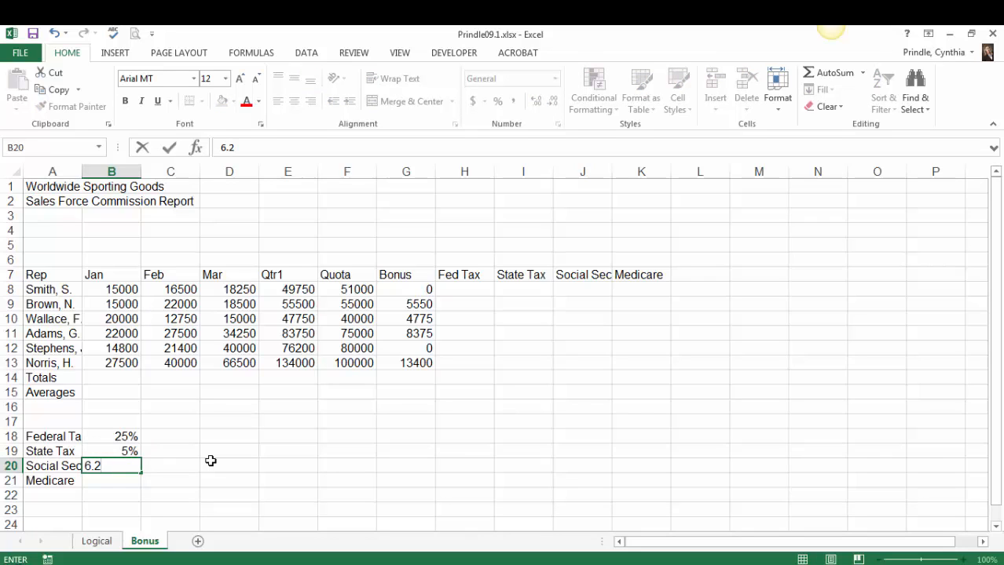
pyautogui.write('0%')
pyautogui.press('Return')
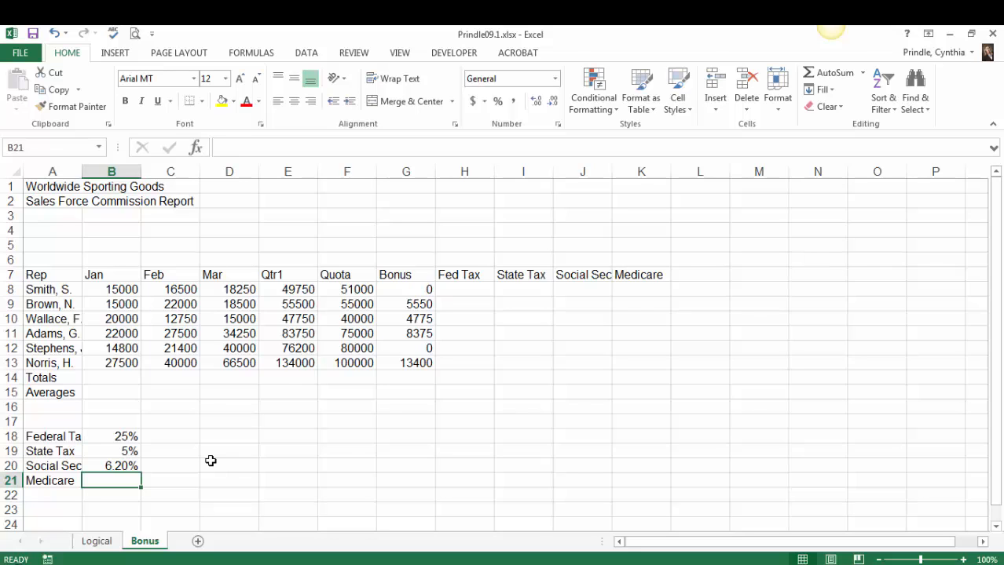
pyautogui.write('1.45')
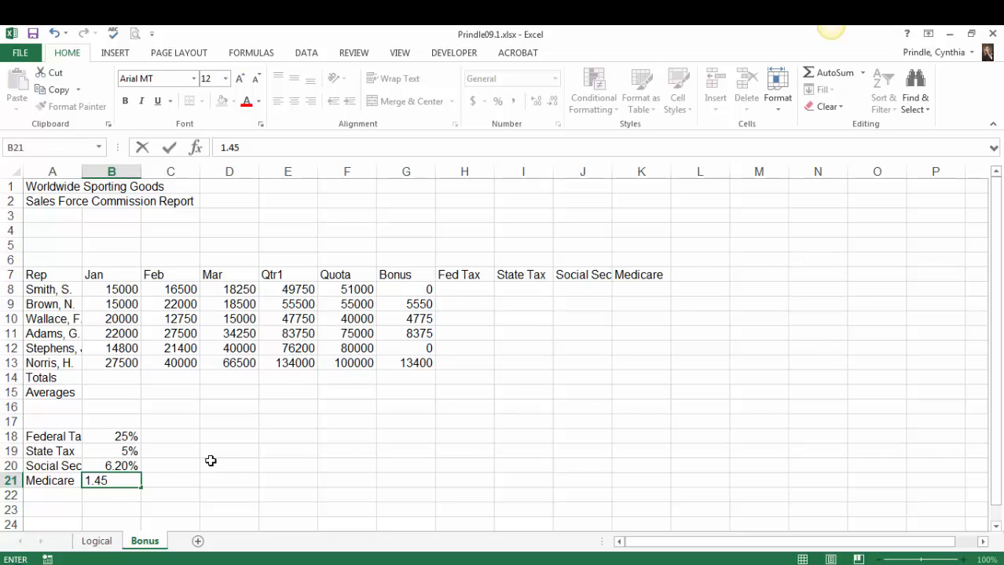
pyautogui.write('%')
pyautogui.press('Return')
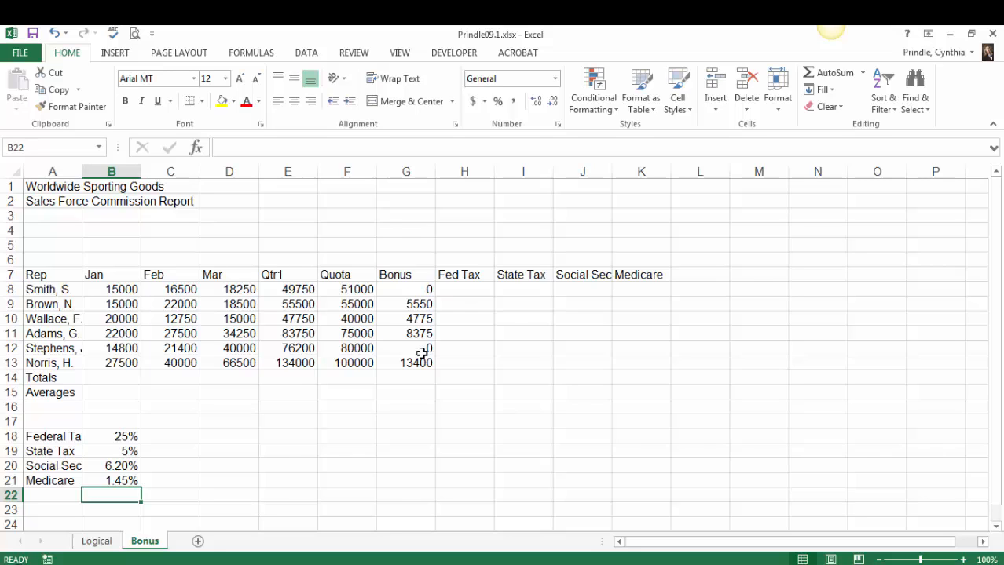
# Enter the formula =G8*$B$18 in Fed Tax cell H8, with an absolute reference to the Federal Tax rate
pyautogui.click(470, 289)
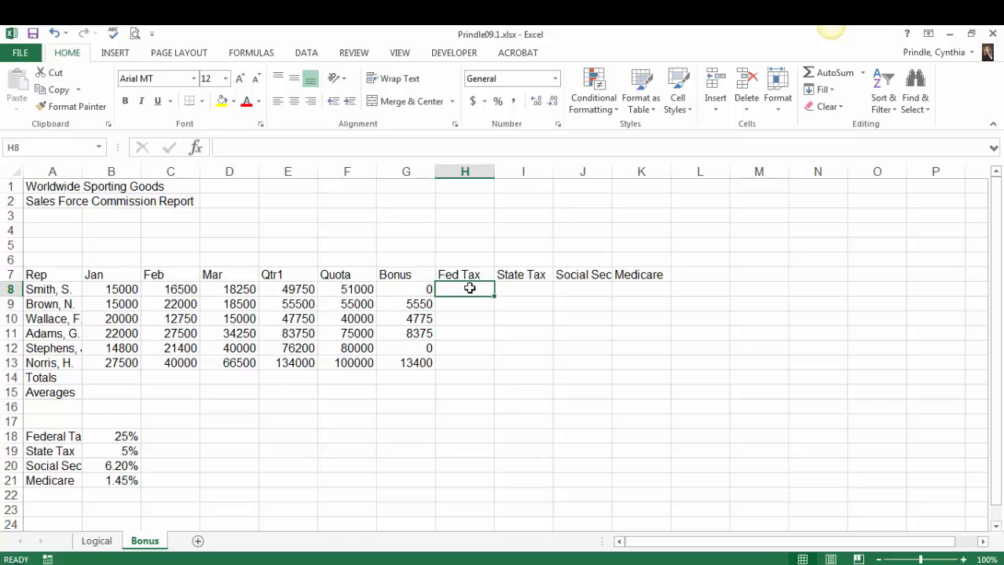
pyautogui.write('=')
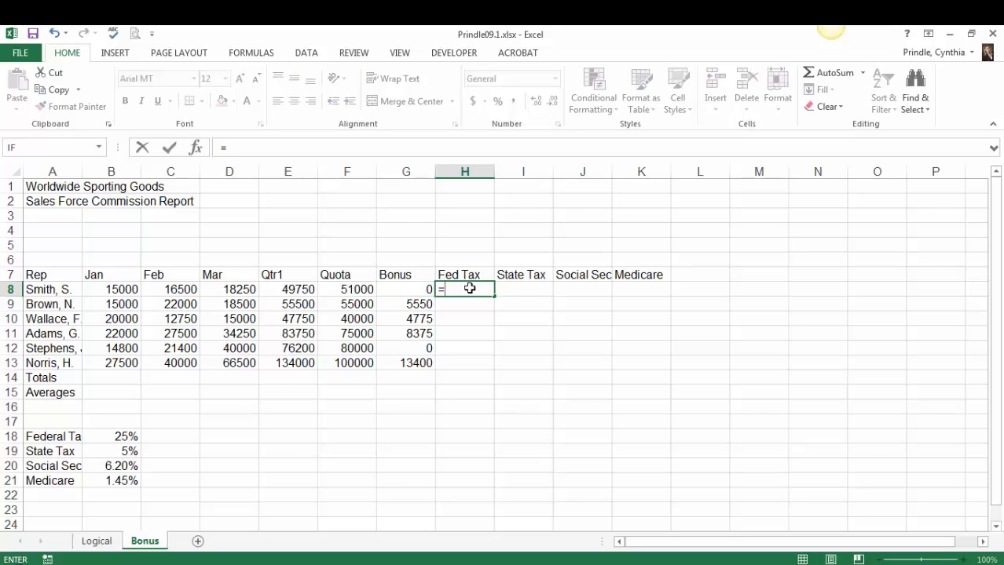
pyautogui.click(411, 289)
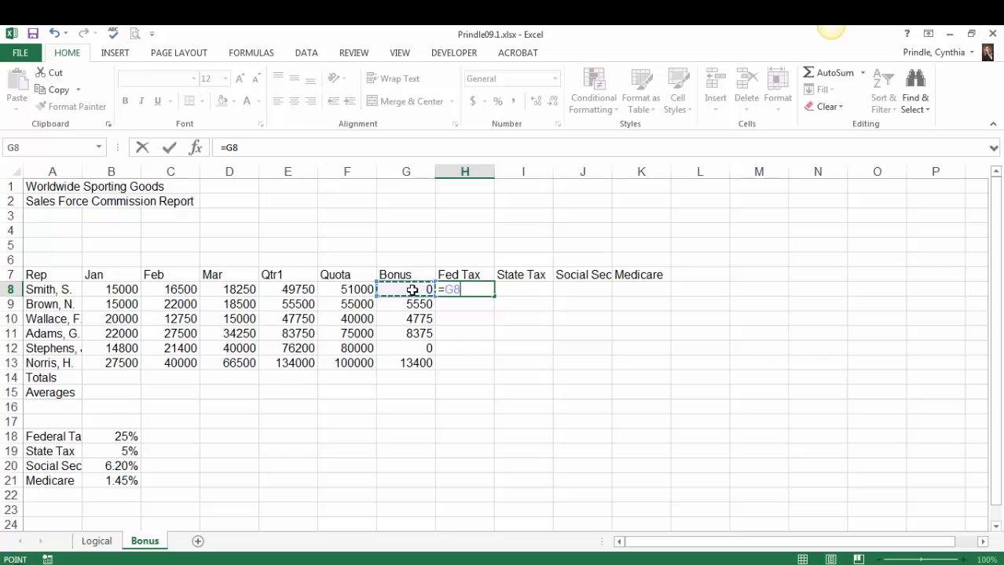
pyautogui.write('*')
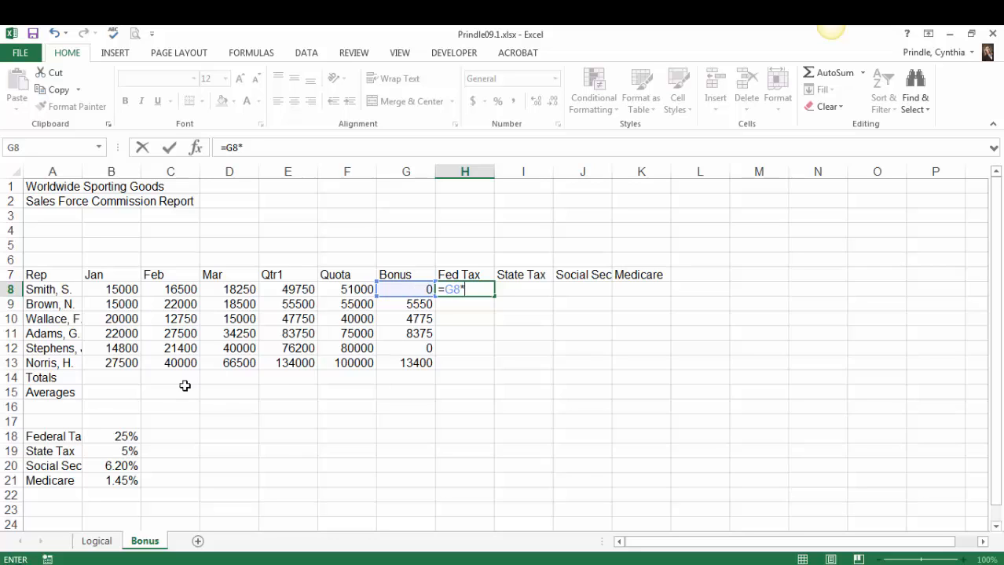
pyautogui.click(128, 438)
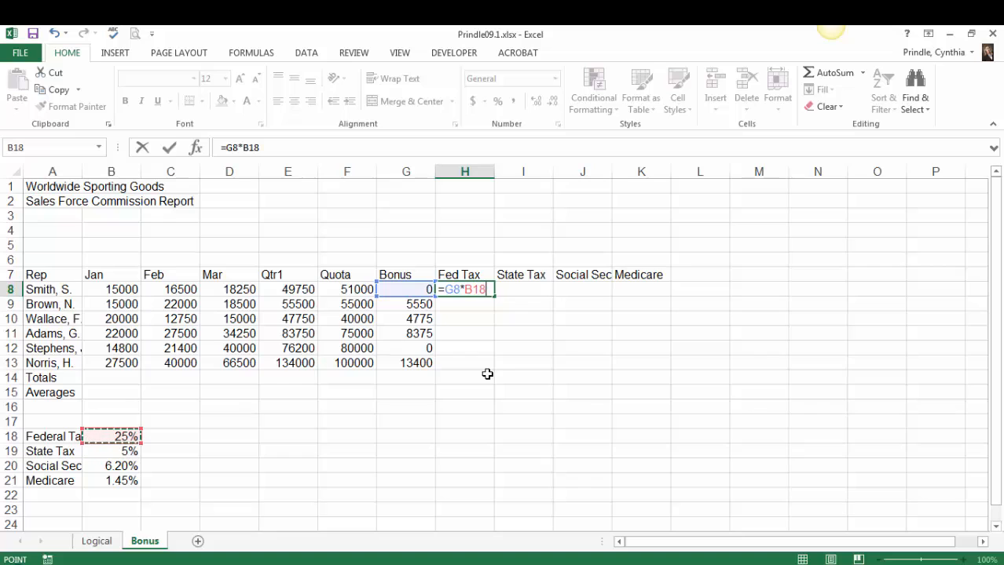
pyautogui.press('F4')
pyautogui.press('Return')
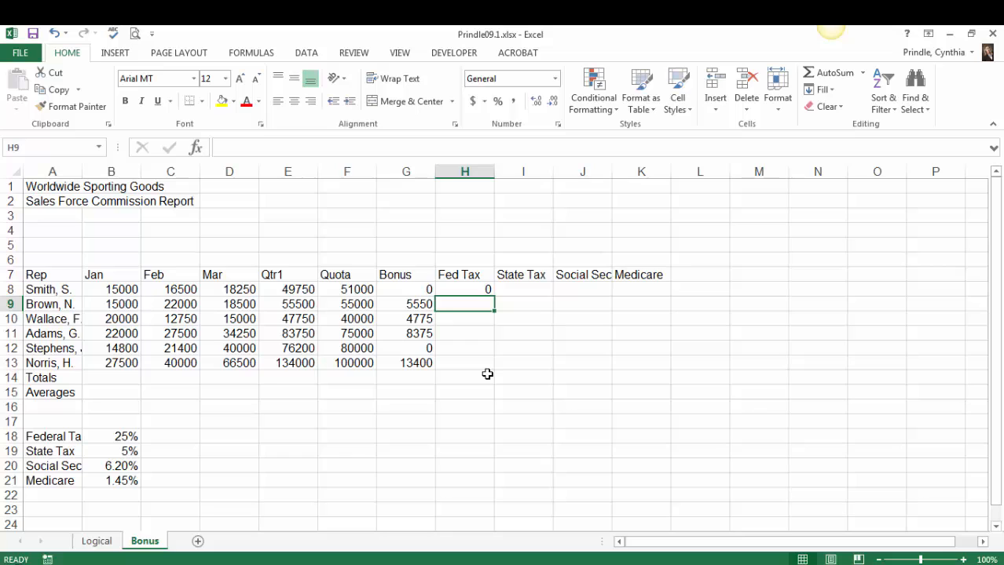
# Fill the Fed Tax formula from H8 down to H13 and check the copied formulas in H9 through H12
pyautogui.click(474, 290)
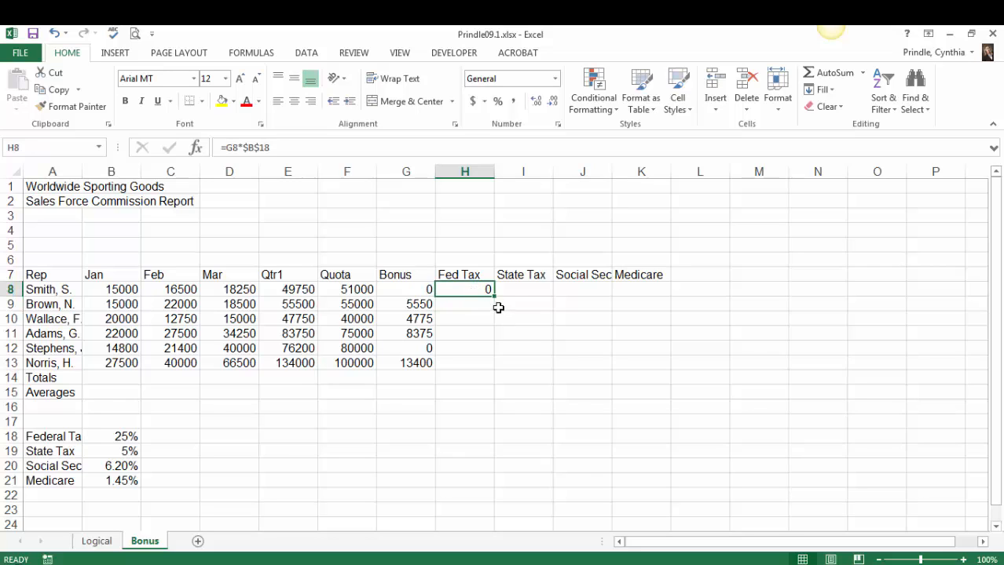
pyautogui.moveTo(493, 300); pyautogui.dragTo(487, 372)
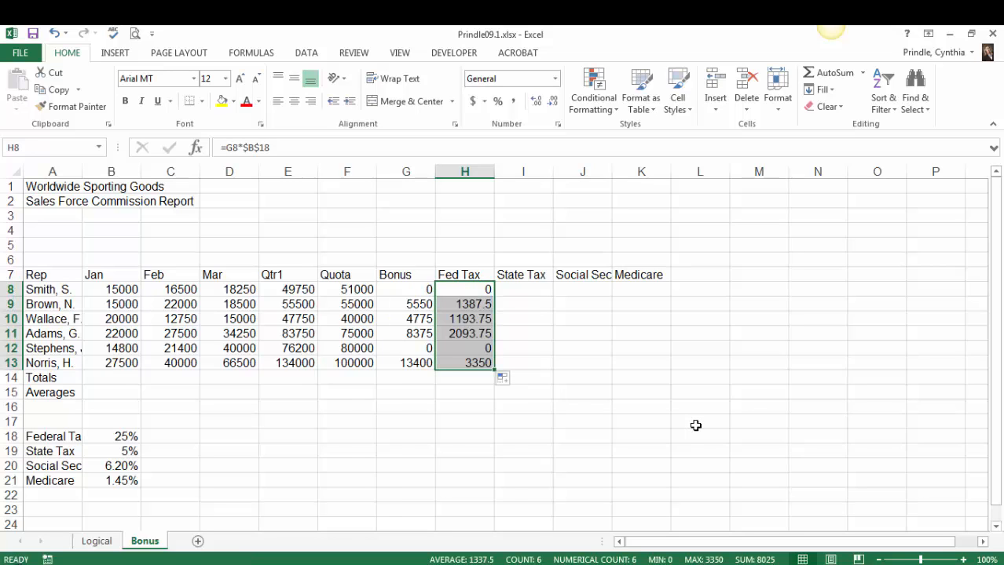
pyautogui.click(472, 305)
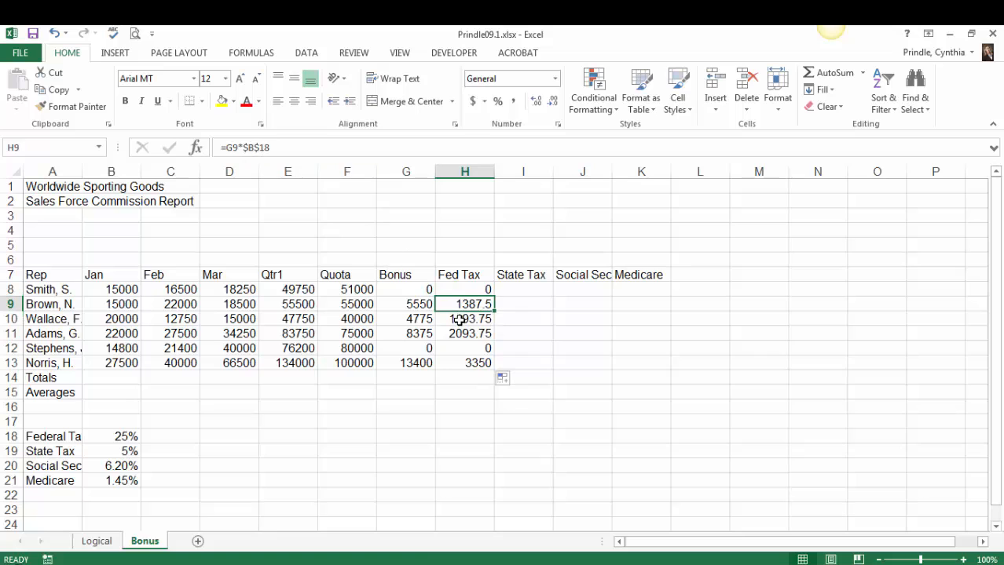
pyautogui.click(460, 320)
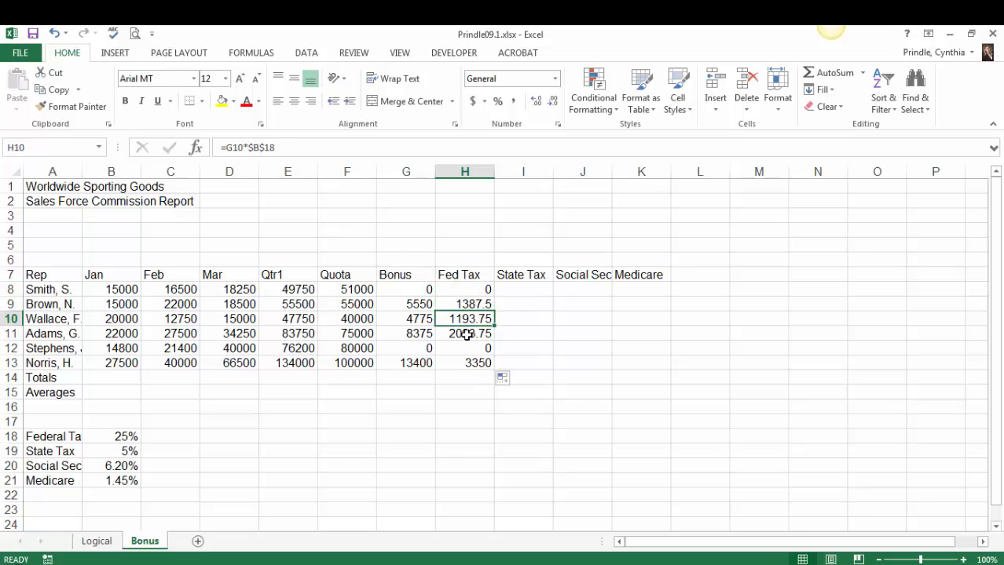
pyautogui.click(466, 335)
pyautogui.click(467, 346)
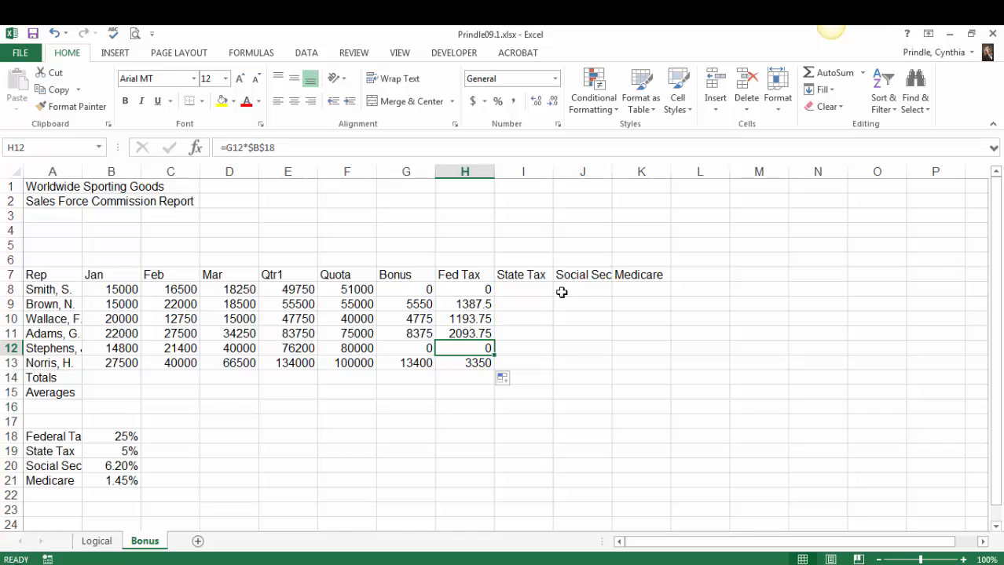
# Enter the formula =G8*$B$19 in State Tax cell I8, with an absolute reference to the State Tax rate
pyautogui.click(519, 290)
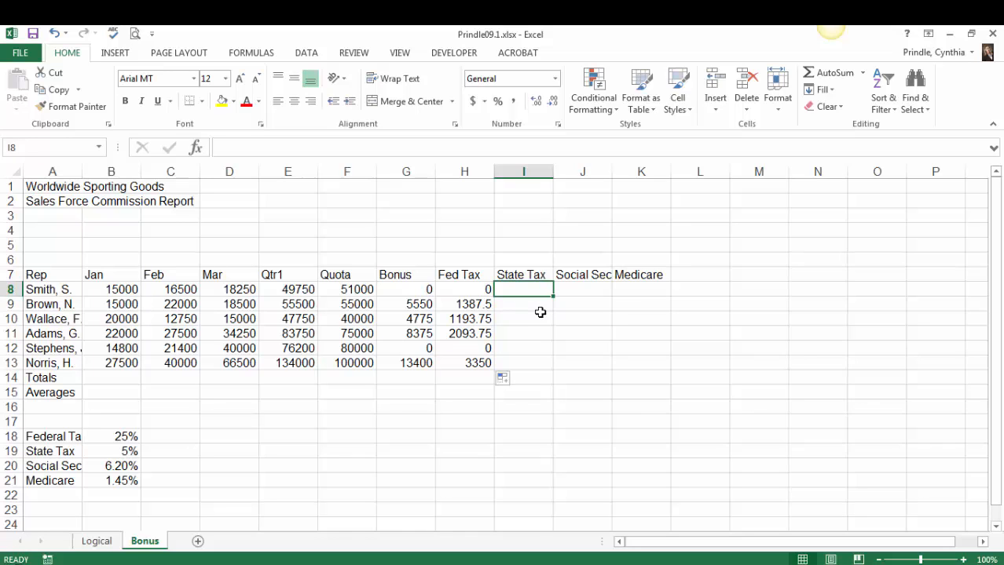
pyautogui.write('=')
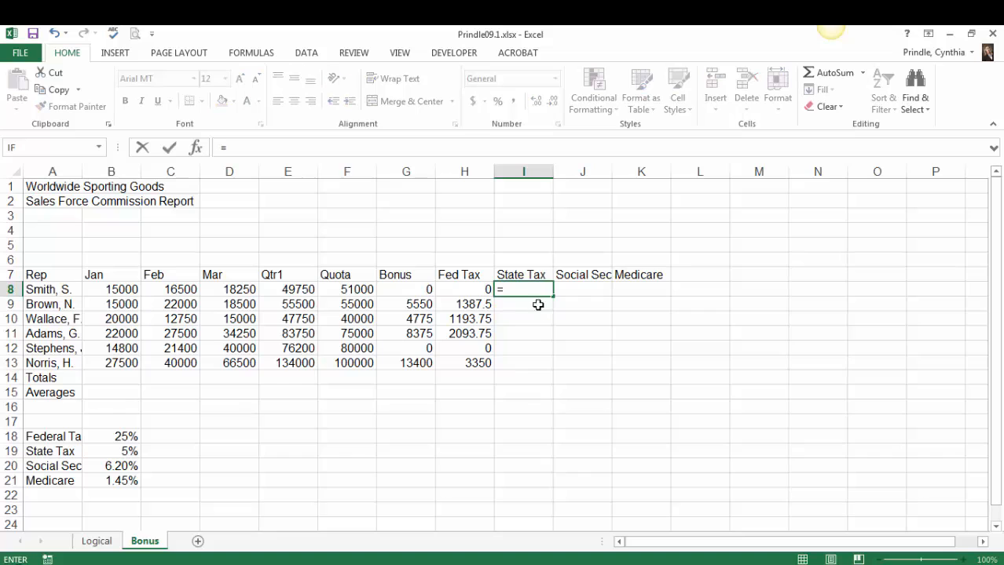
pyautogui.click(415, 290)
pyautogui.write('*')
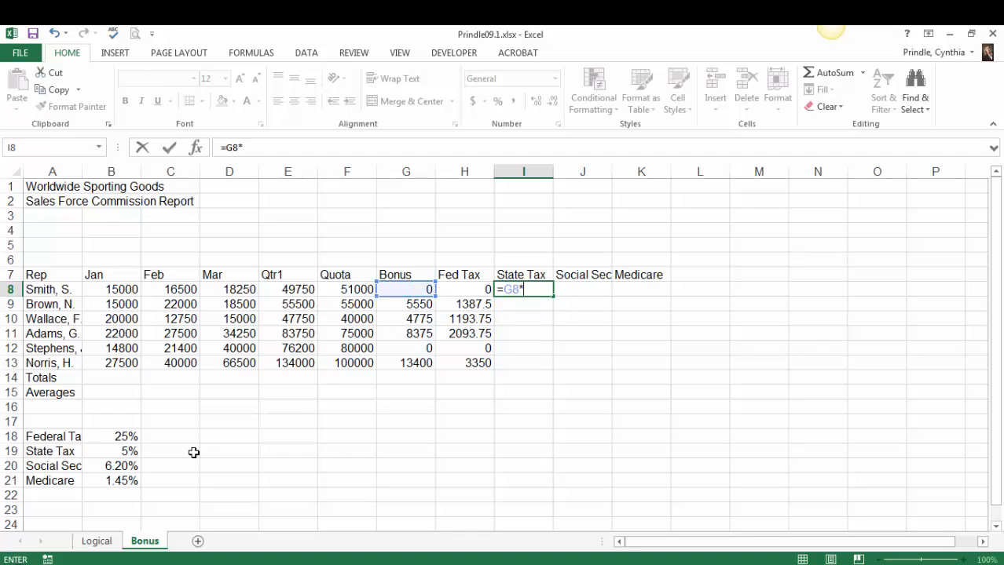
pyautogui.click(124, 453)
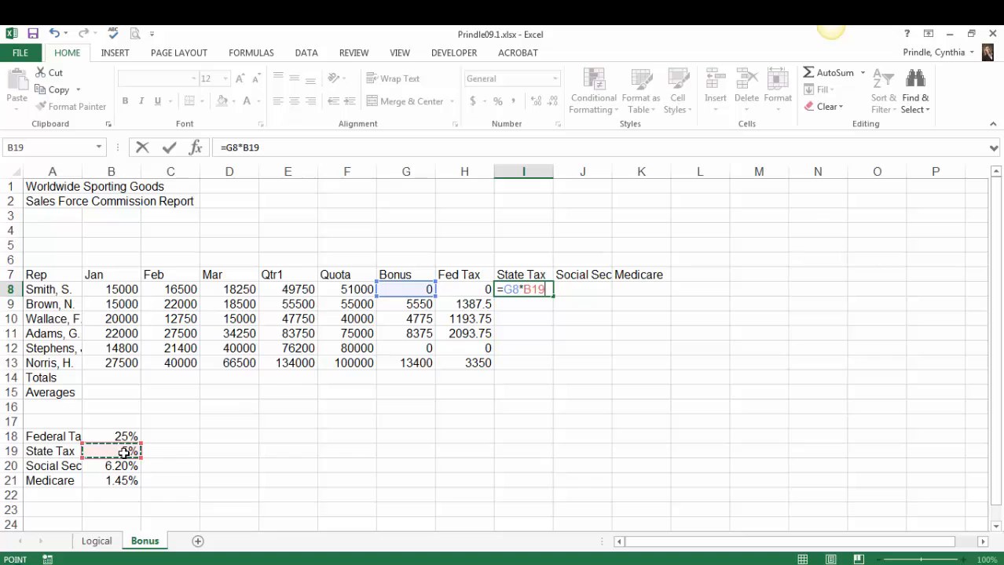
pyautogui.press('F4')
pyautogui.press('Return')
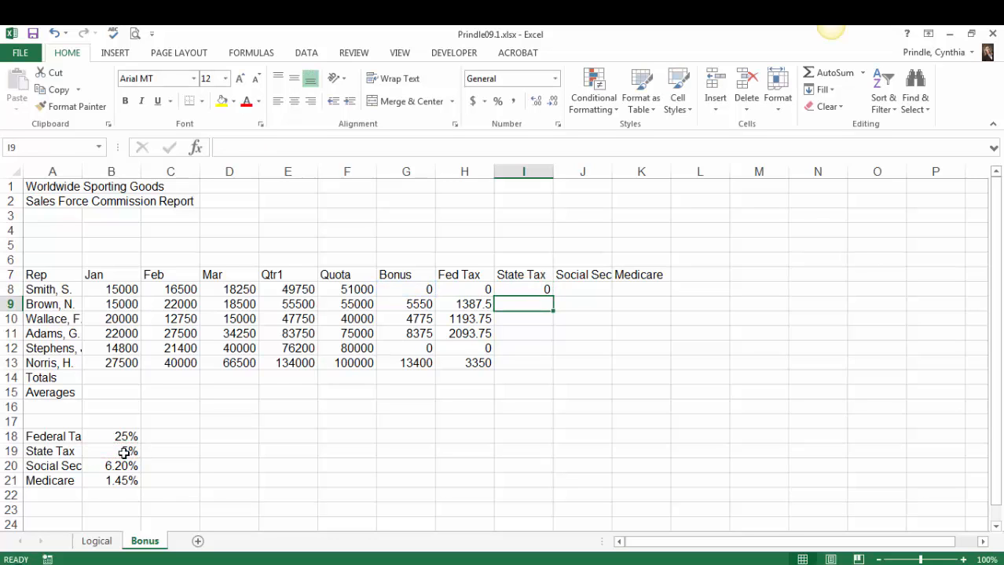
# Enter the formula =G8*$B$20 in Social Security cell J8, with an absolute reference to the Social Security rate
pyautogui.click(581, 291)
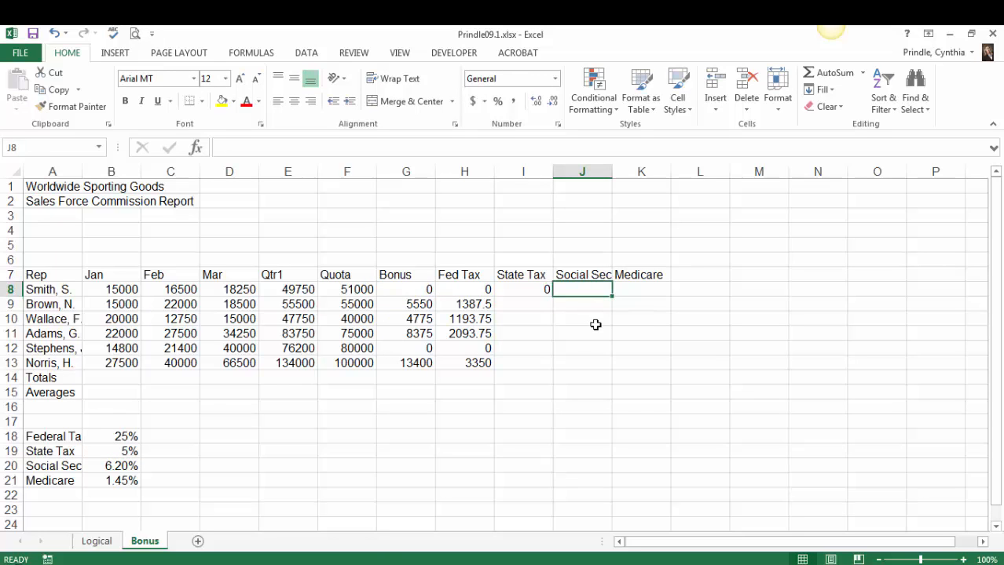
pyautogui.write('=')
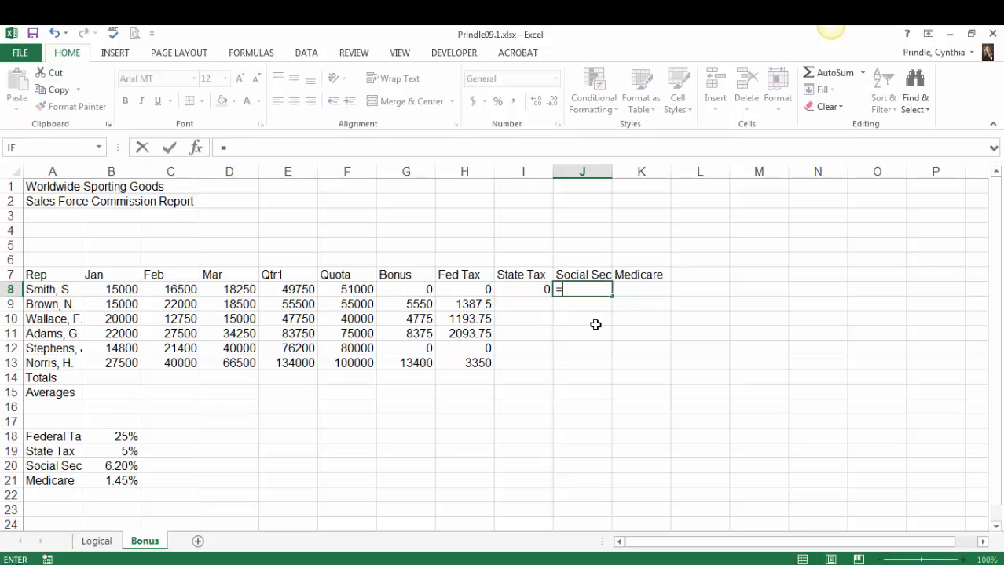
pyautogui.click(419, 290)
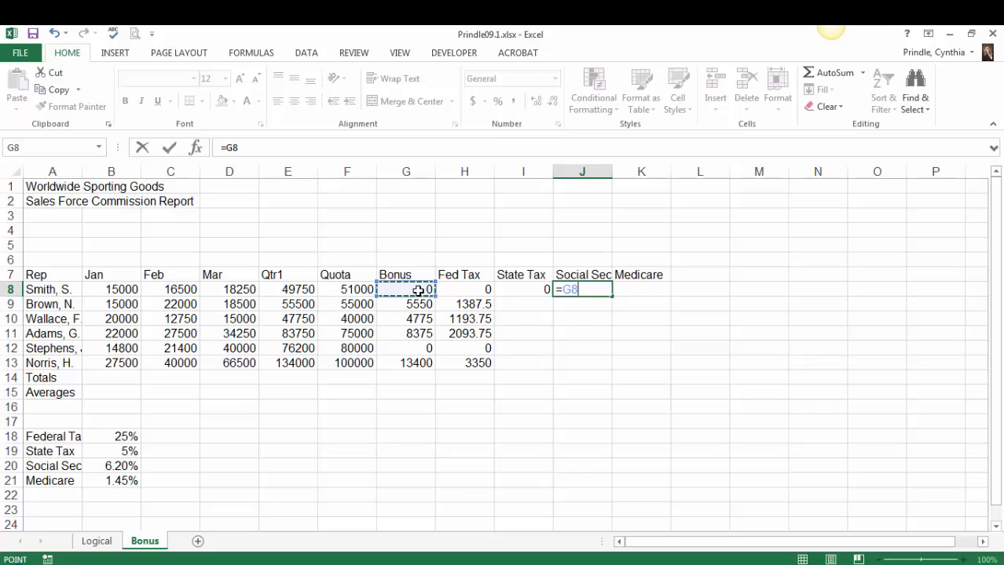
pyautogui.write('*')
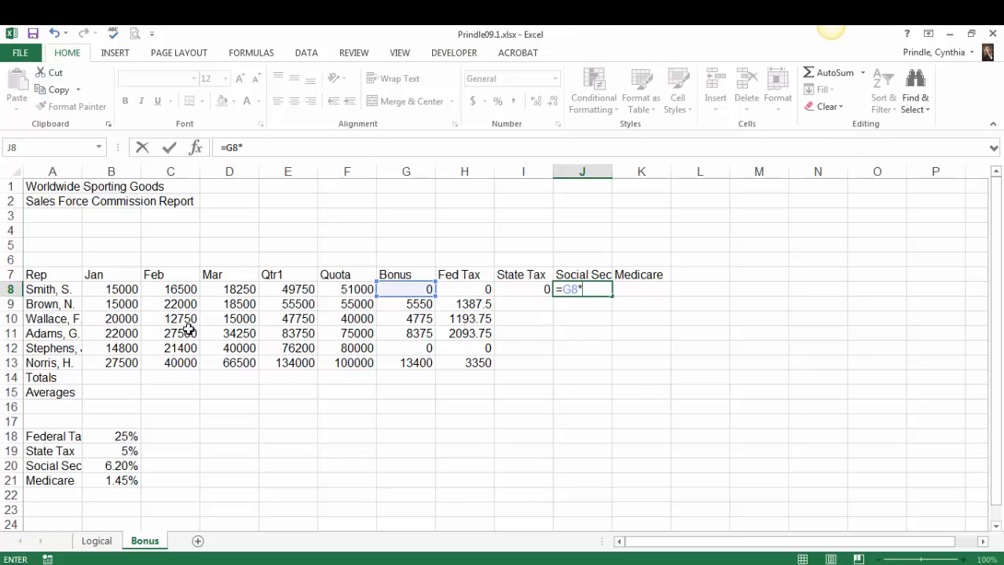
pyautogui.click(123, 465)
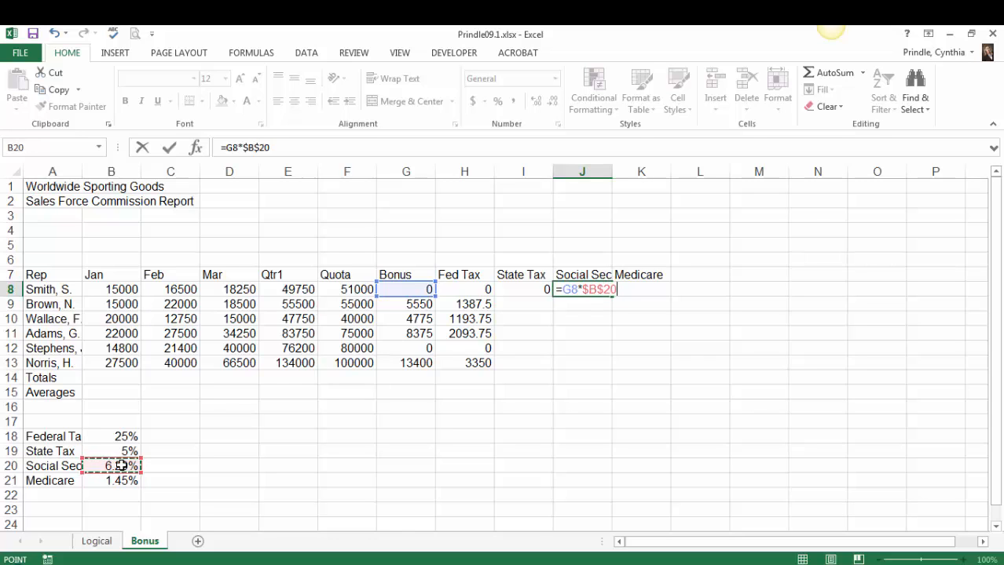
pyautogui.press('Return')
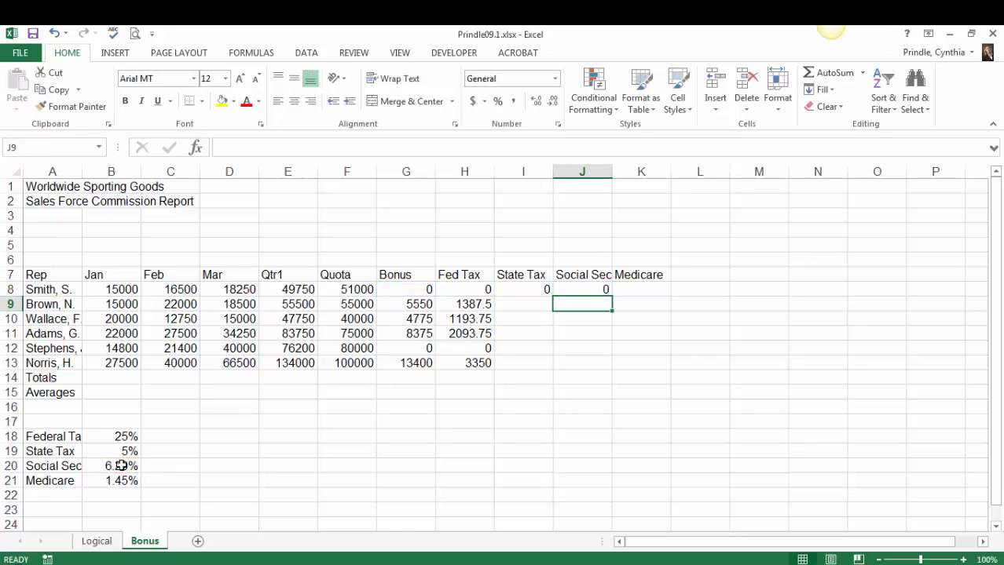
# Begin the Medicare formula in K8 with the bonus reference and multiplication sign, =G8*
pyautogui.click(642, 291)
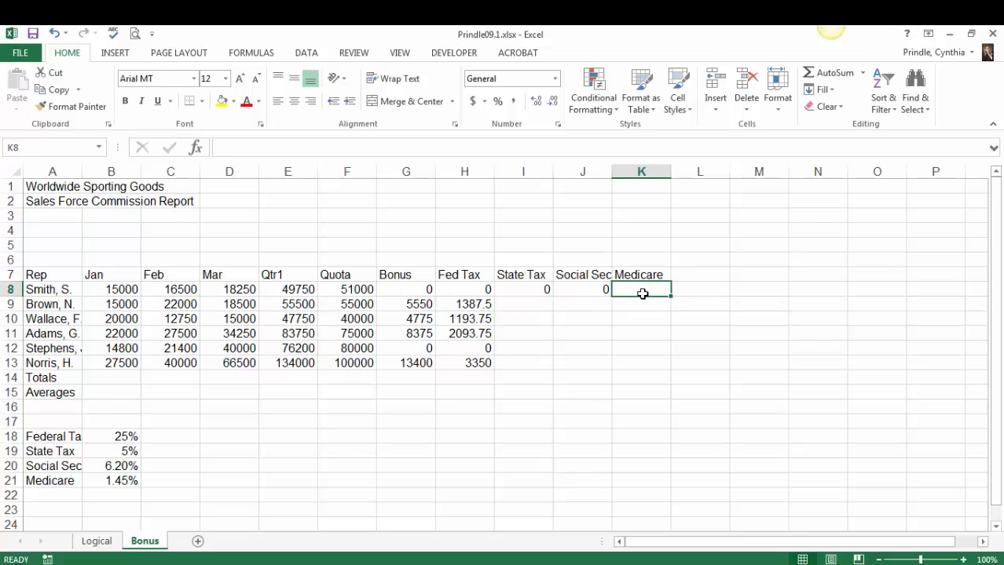
pyautogui.write('=')
pyautogui.click(405, 291)
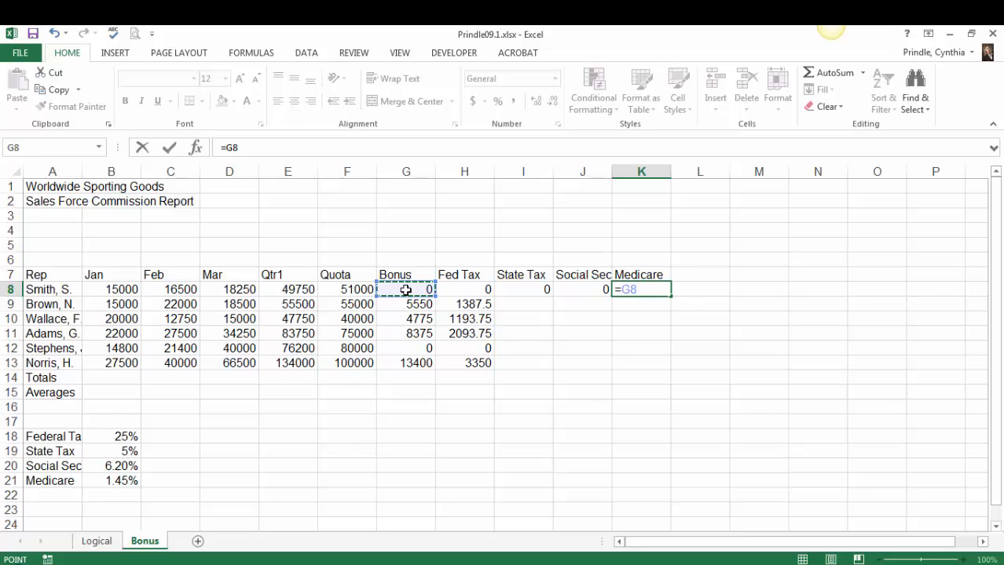
pyautogui.write('*')
pyautogui.click(124, 483)
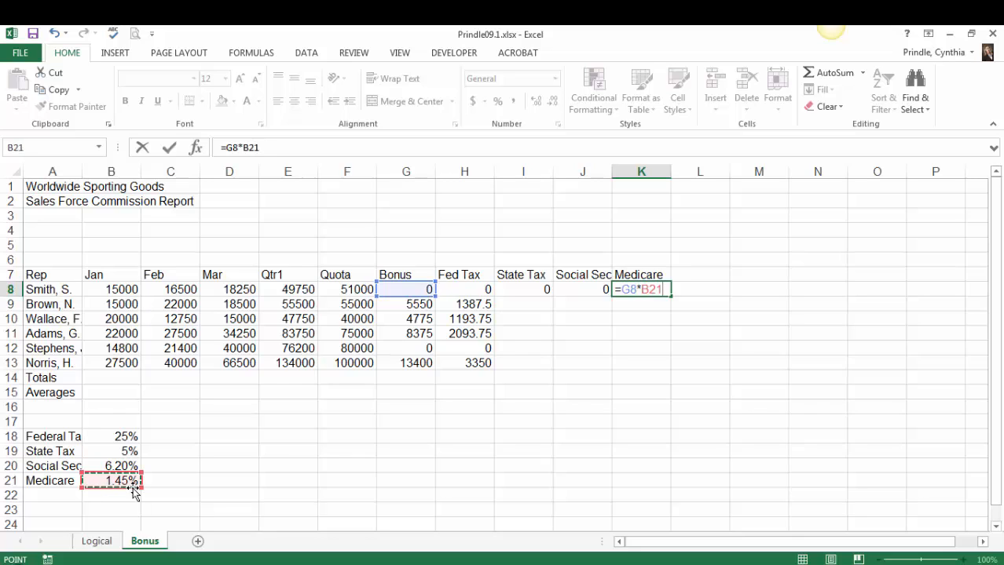
pyautogui.write('4')
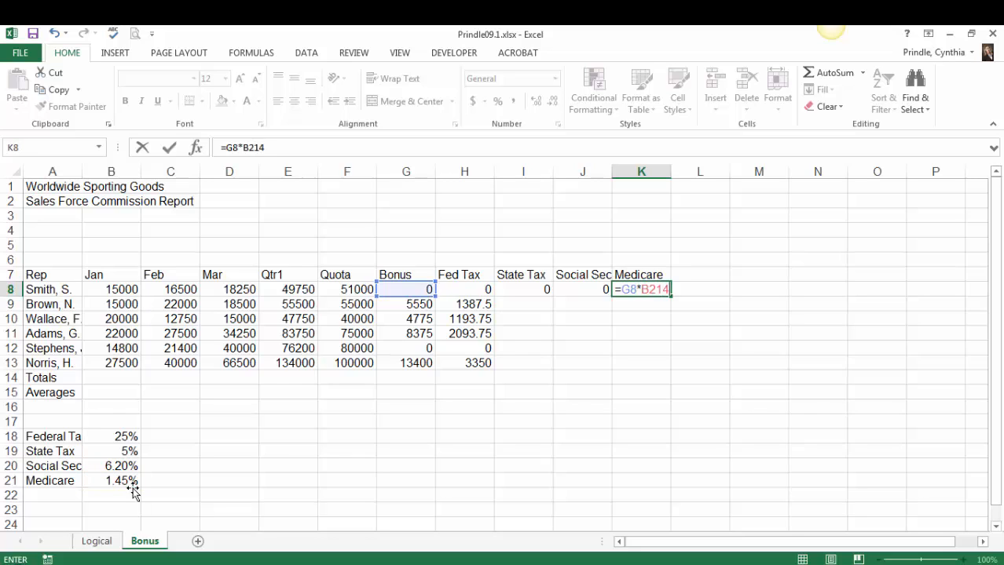
pyautogui.press('BackSpace')
pyautogui.press('BackSpace')
pyautogui.press('BackSpace')
pyautogui.press('BackSpace')
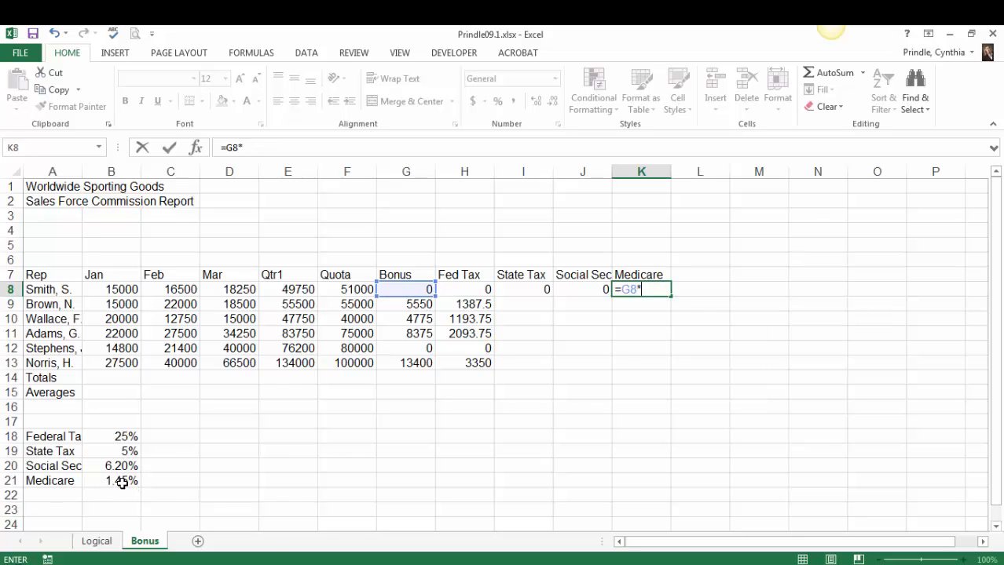
# Complete the K8 formula as =G8*$B$21 and fill the formulas in I8:K8 down to row 13
pyautogui.click(122, 480)
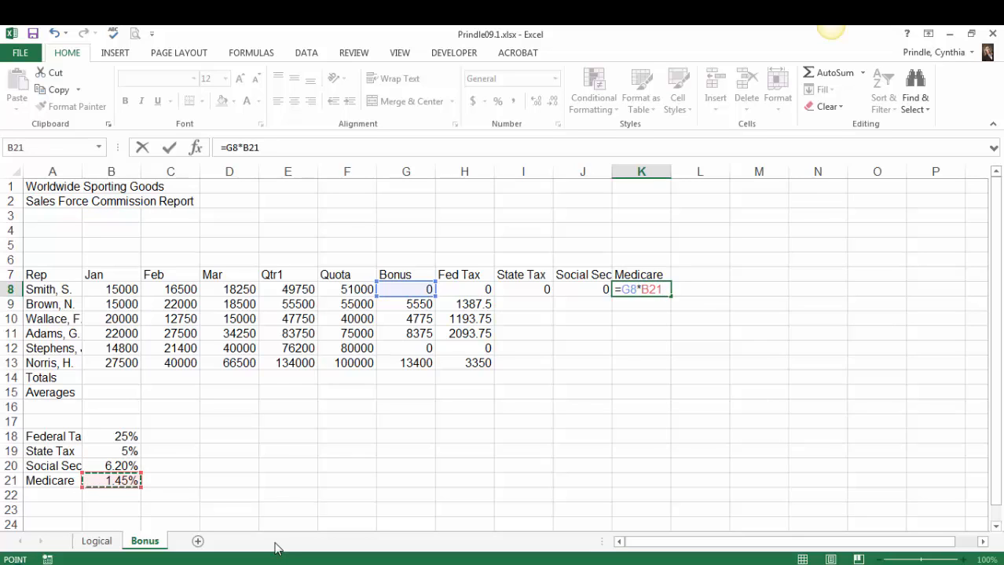
pyautogui.press('F4')
pyautogui.press('Return')
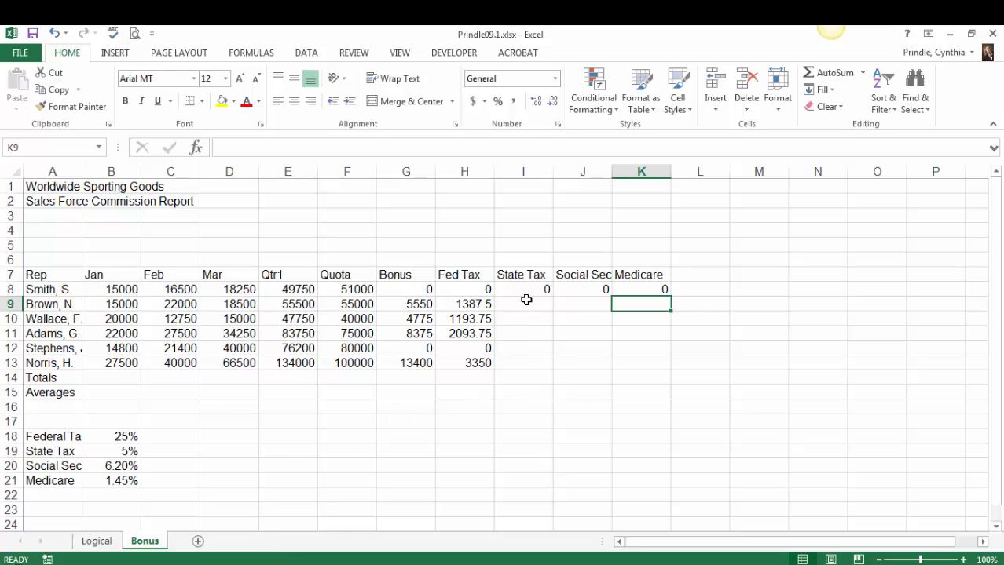
pyautogui.moveTo(529, 290); pyautogui.dragTo(670, 369)
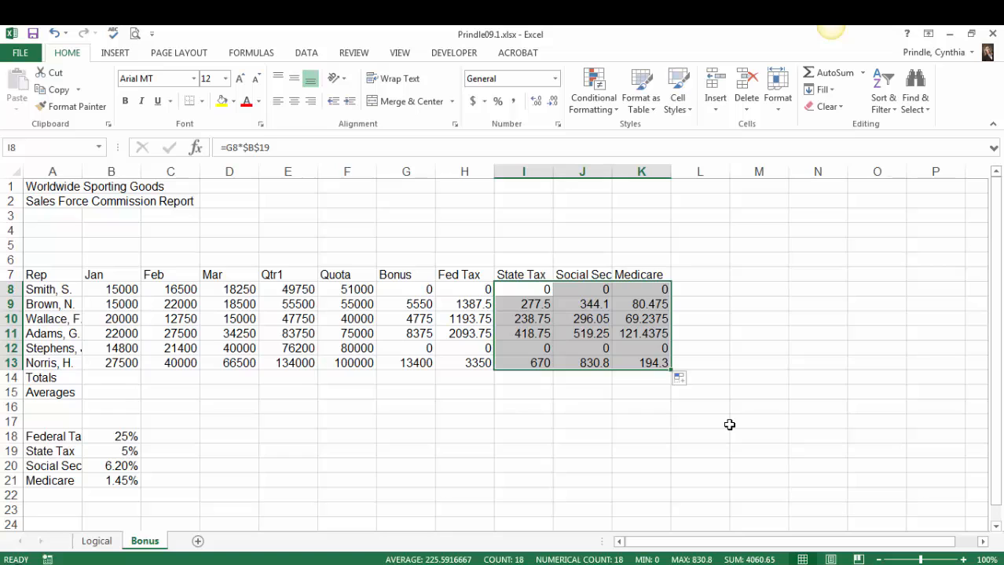
# Add the column heading Tax Total in cell L7, beside Medicare
pyautogui.click(696, 276)
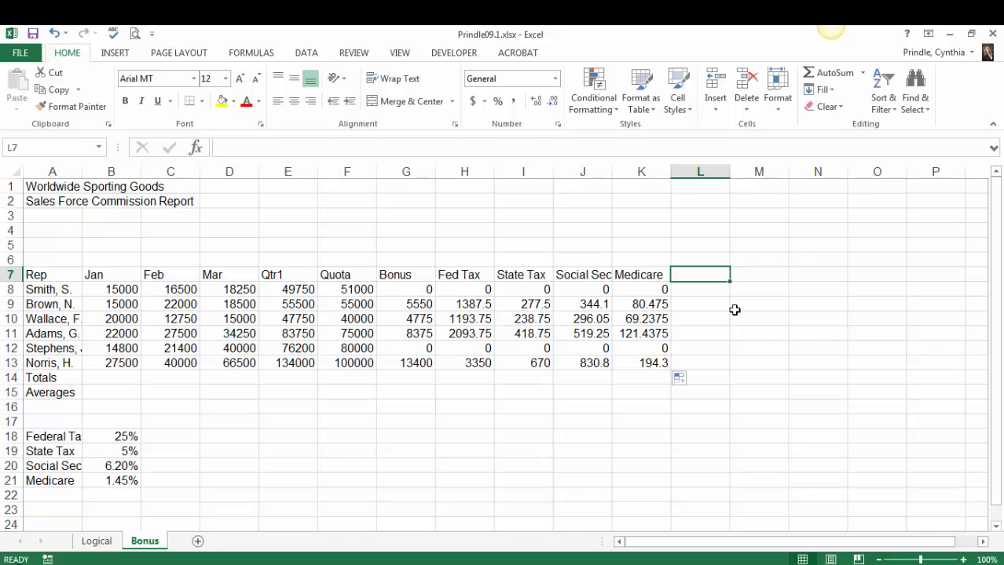
pyautogui.write('Ta')
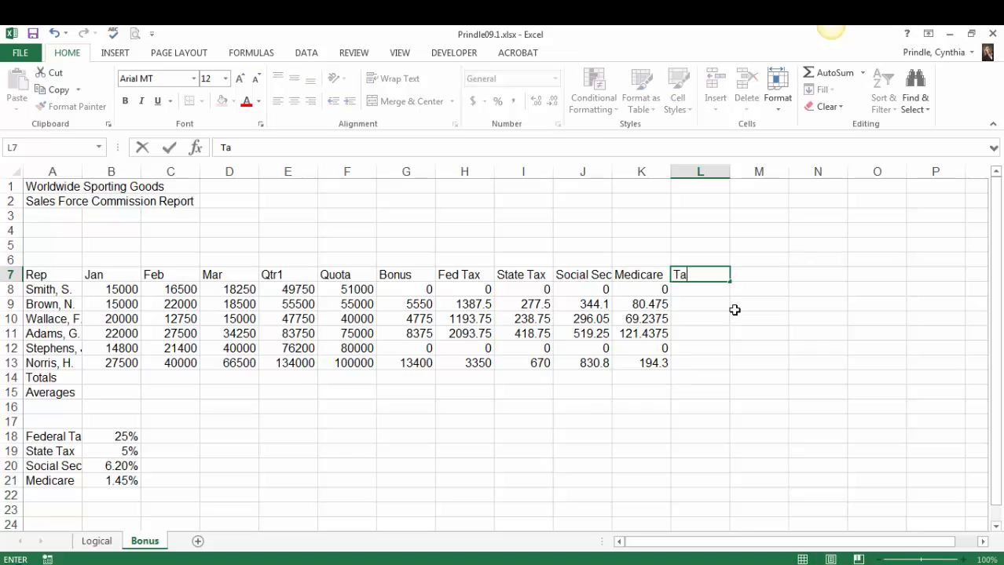
pyautogui.write('x Total')
pyautogui.press('Return')
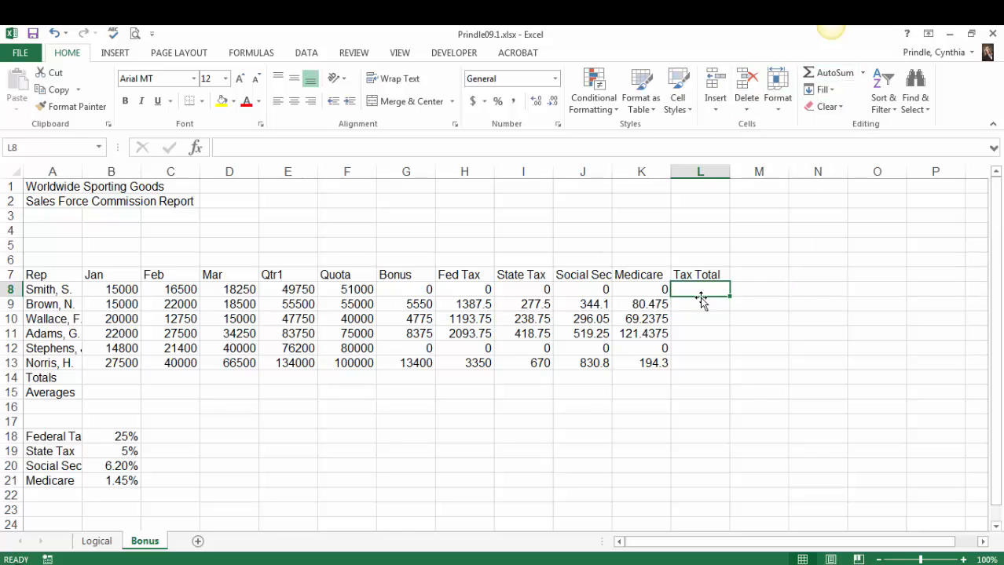
# Total the four taxes in L8 with =SUM(H8:K8) and fill the formula down to row 13
pyautogui.click(831, 73)
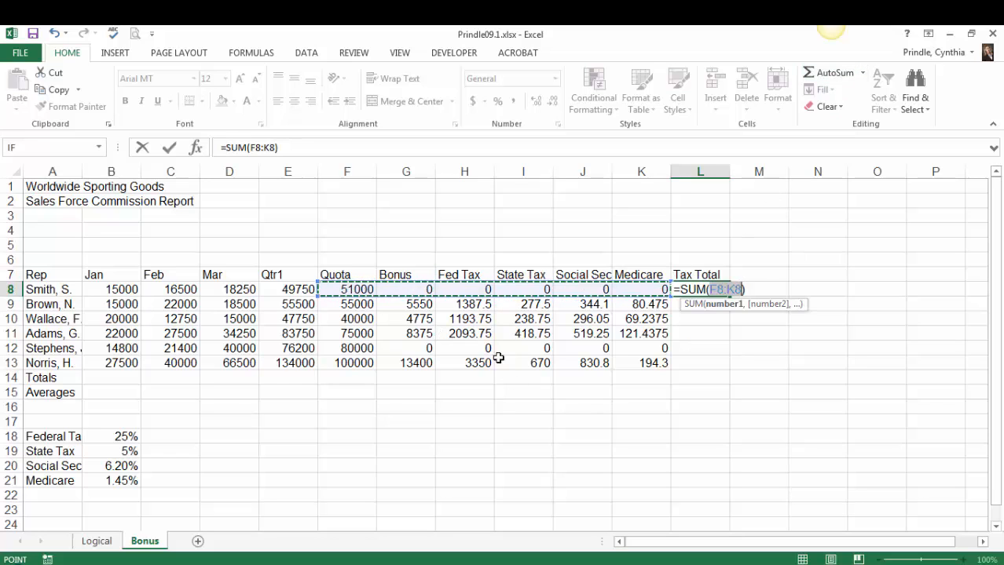
pyautogui.click(474, 289)
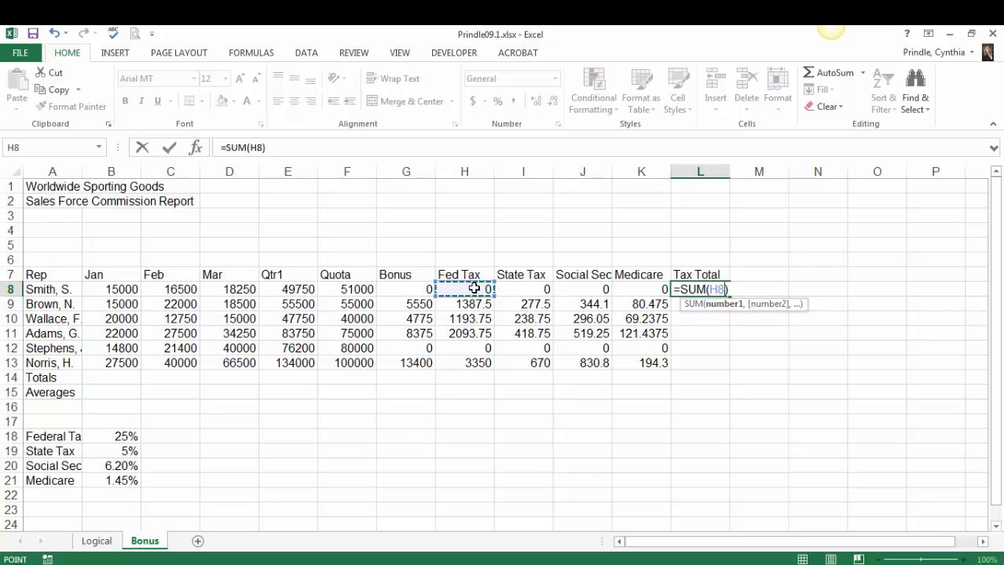
pyautogui.moveTo(491, 289); pyautogui.dragTo(622, 293)
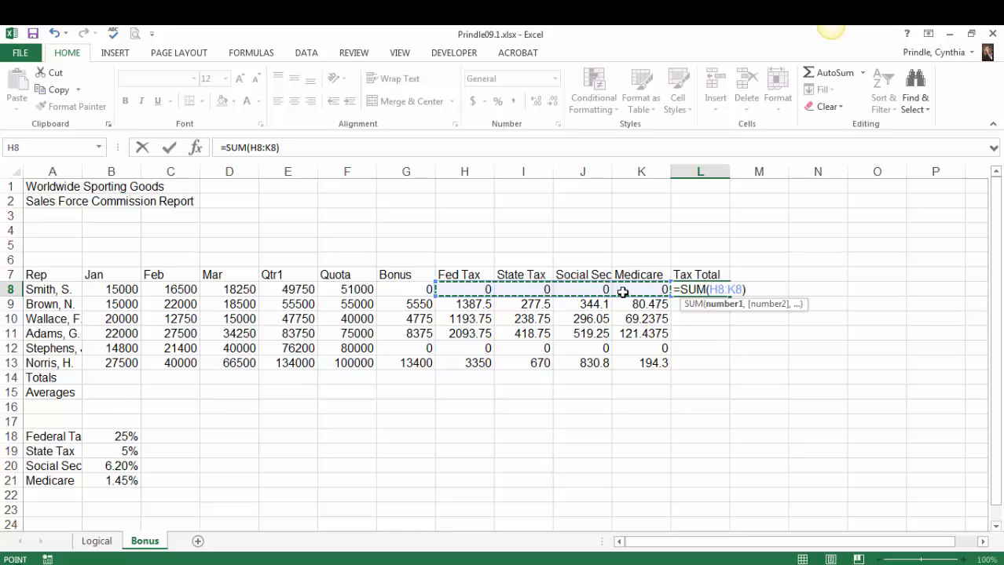
pyautogui.press('Return')
pyautogui.click(692, 295)
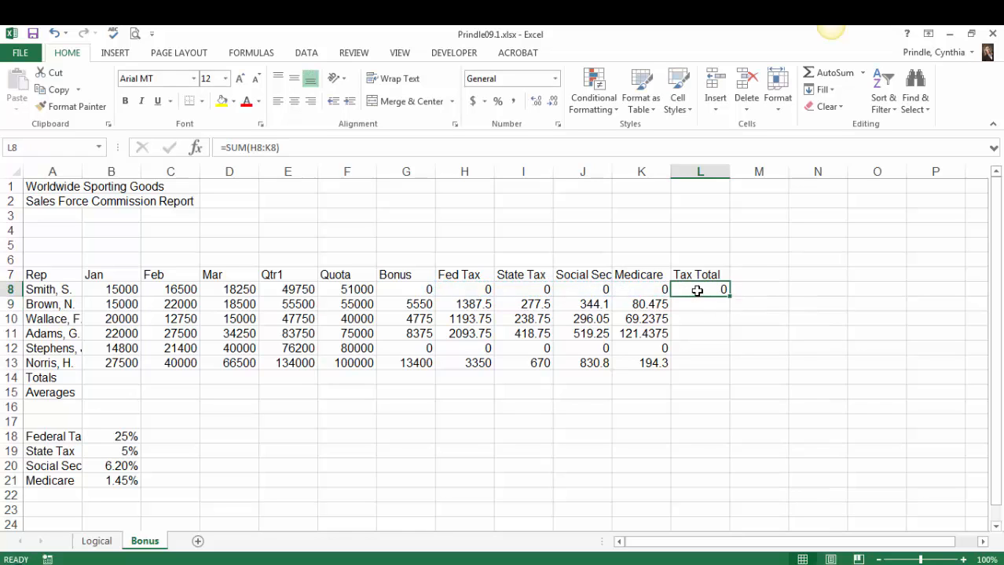
pyautogui.moveTo(728, 311); pyautogui.dragTo(724, 367)
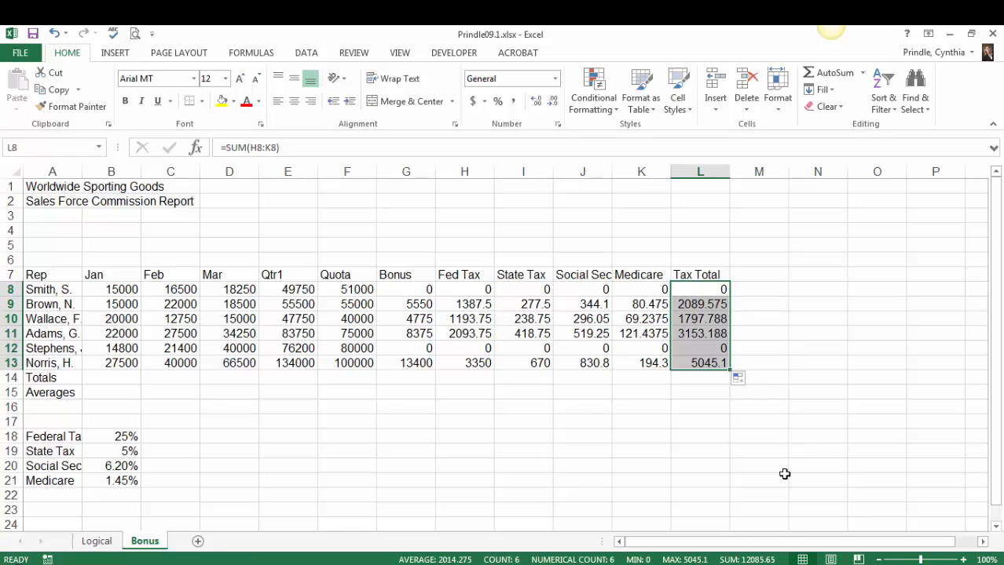
# Add the column heading Net Bonus in cell M7, beside Tax Total
pyautogui.click(759, 280)
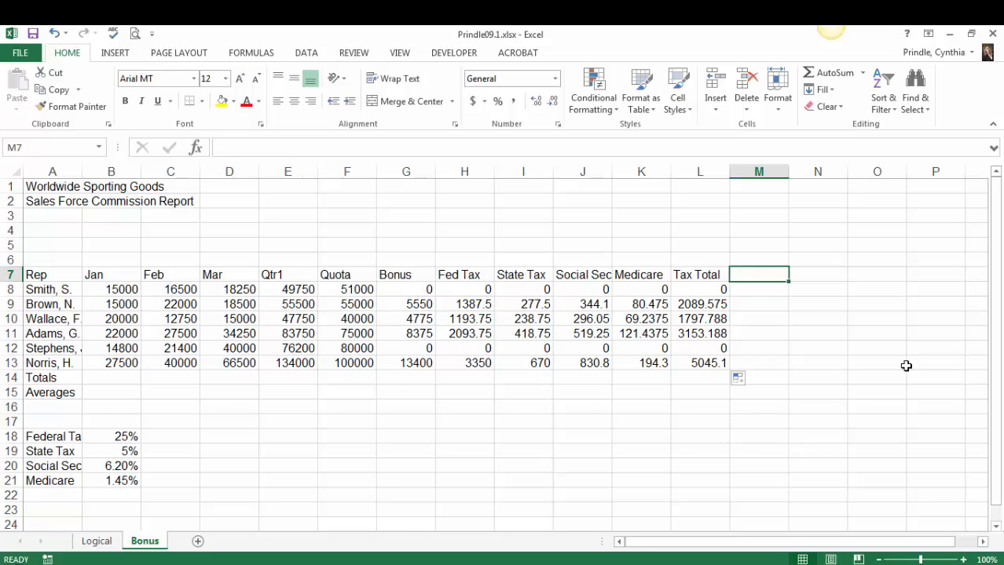
pyautogui.write('Ne B')
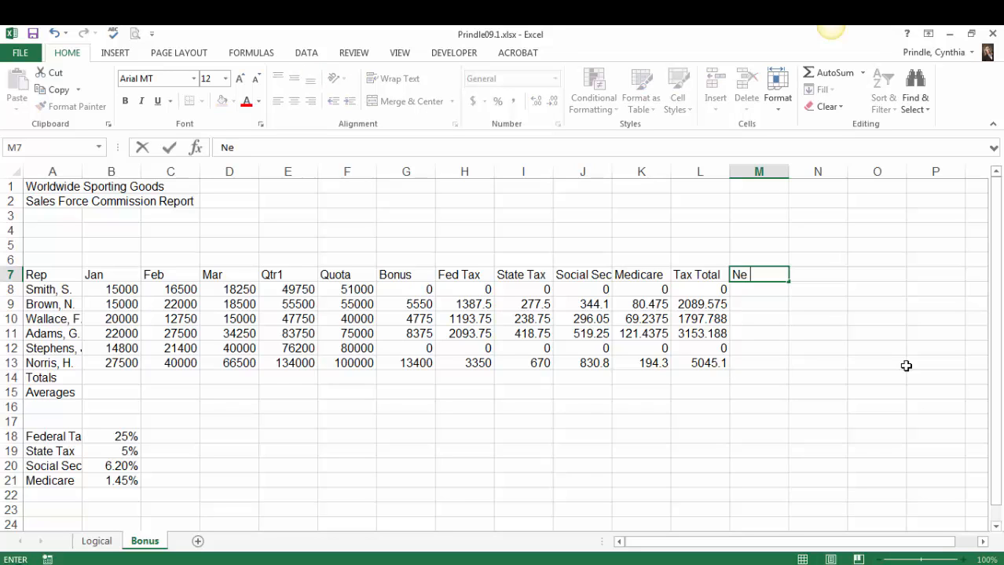
pyautogui.press('BackSpace')
pyautogui.press('BackSpace')
pyautogui.write('t Bonus')
pyautogui.press('Return')
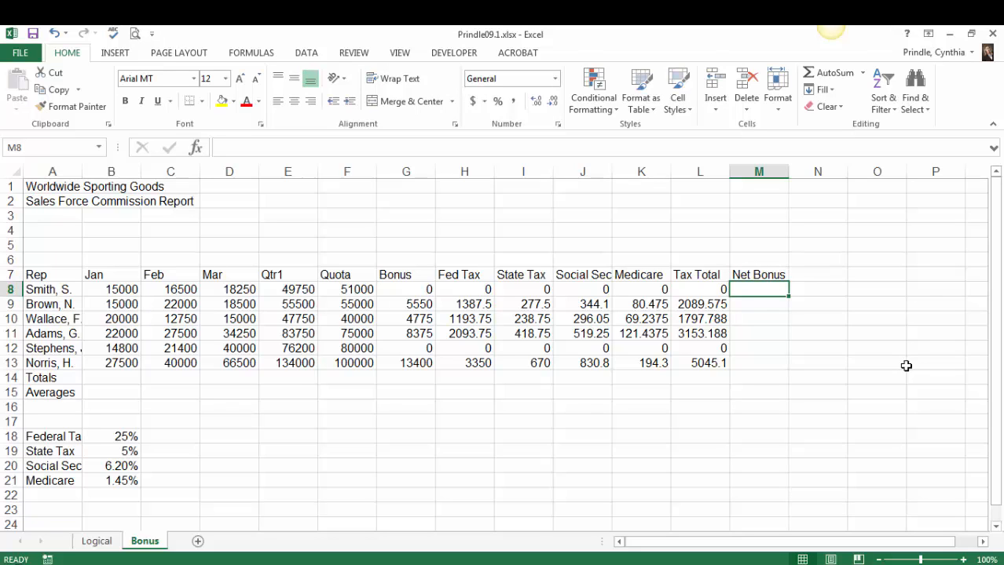
# Enter =G8-L8 in Net Bonus cell M8 and fill the formula down to row 13
pyautogui.write('=')
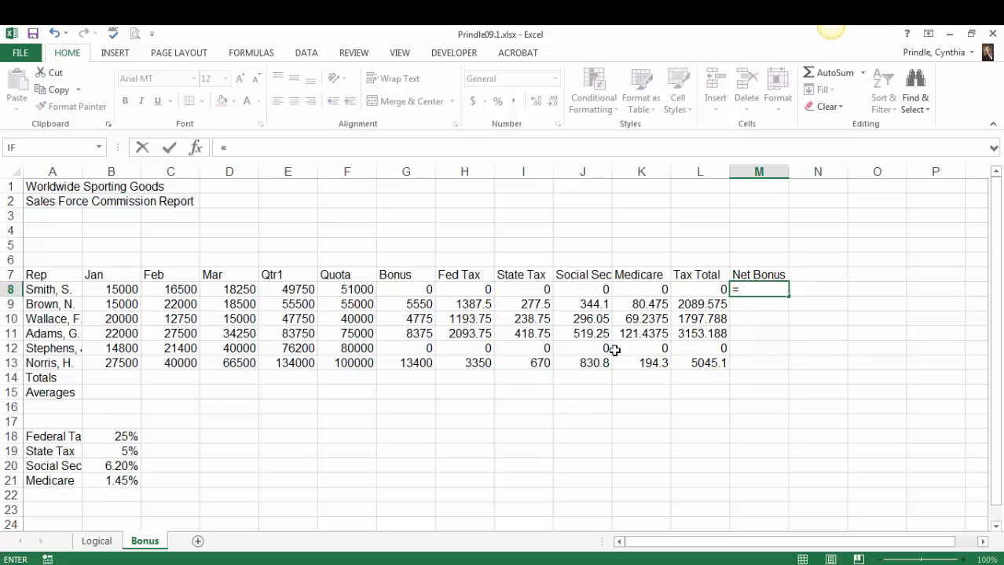
pyautogui.click(417, 290)
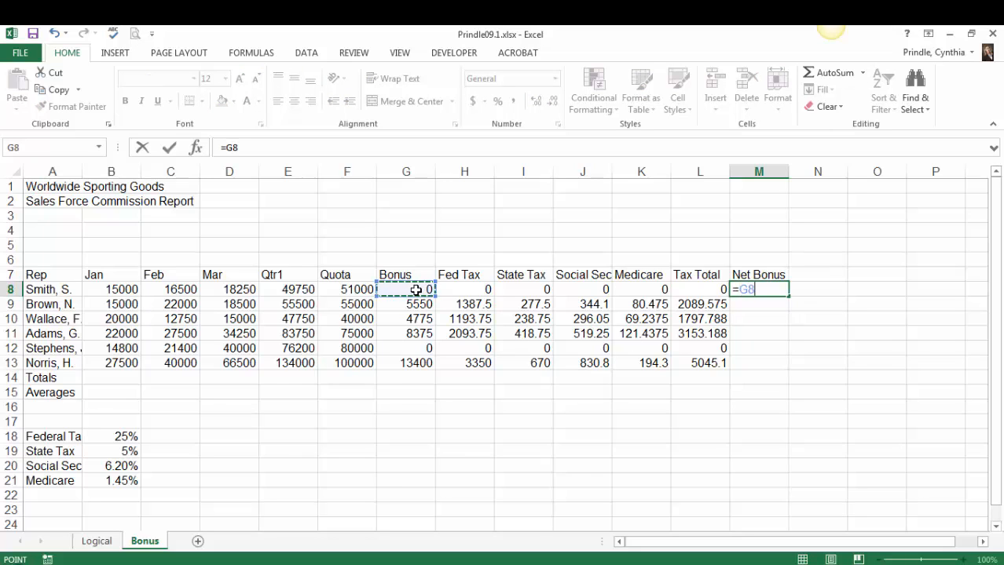
pyautogui.write('-')
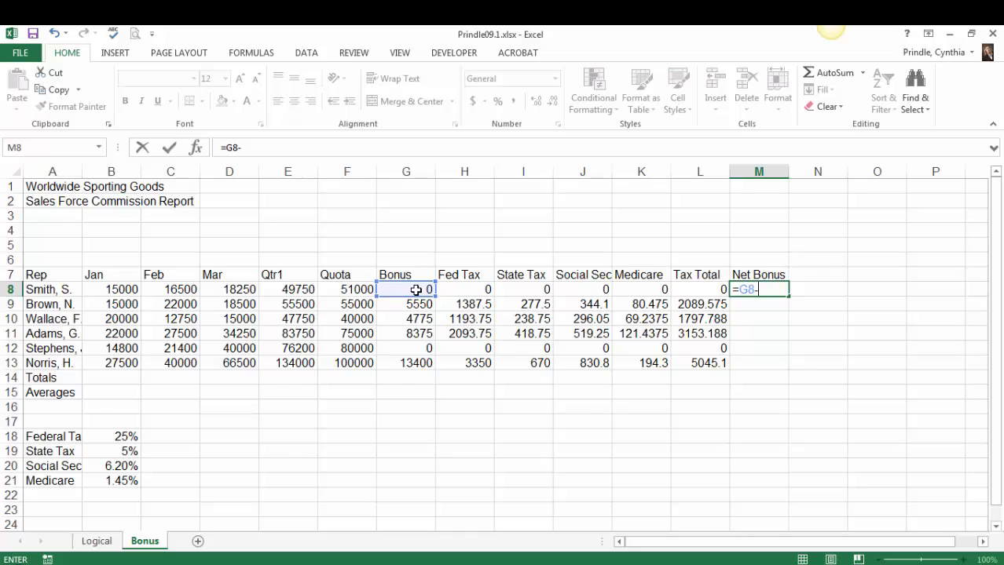
pyautogui.click(696, 290)
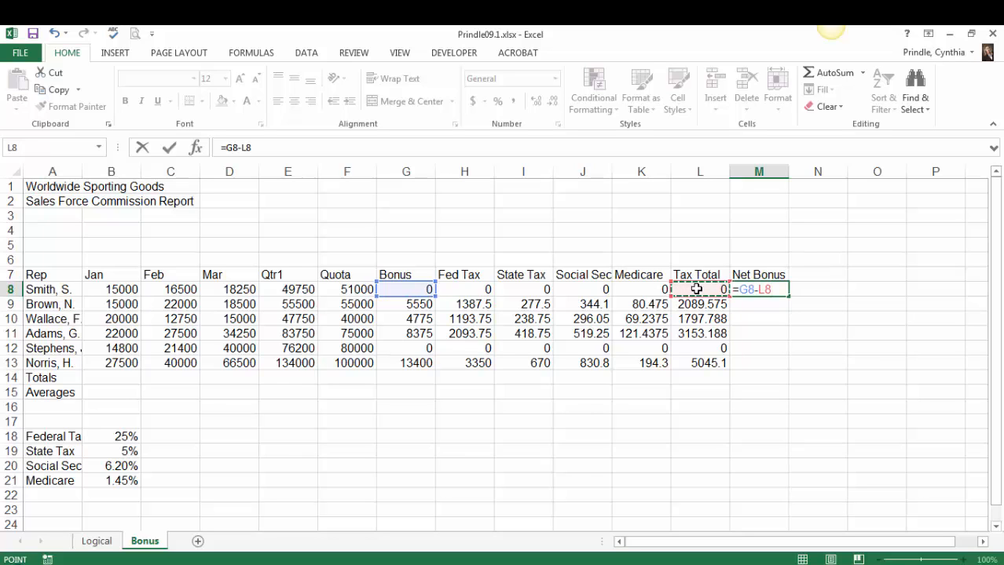
pyautogui.press('Return')
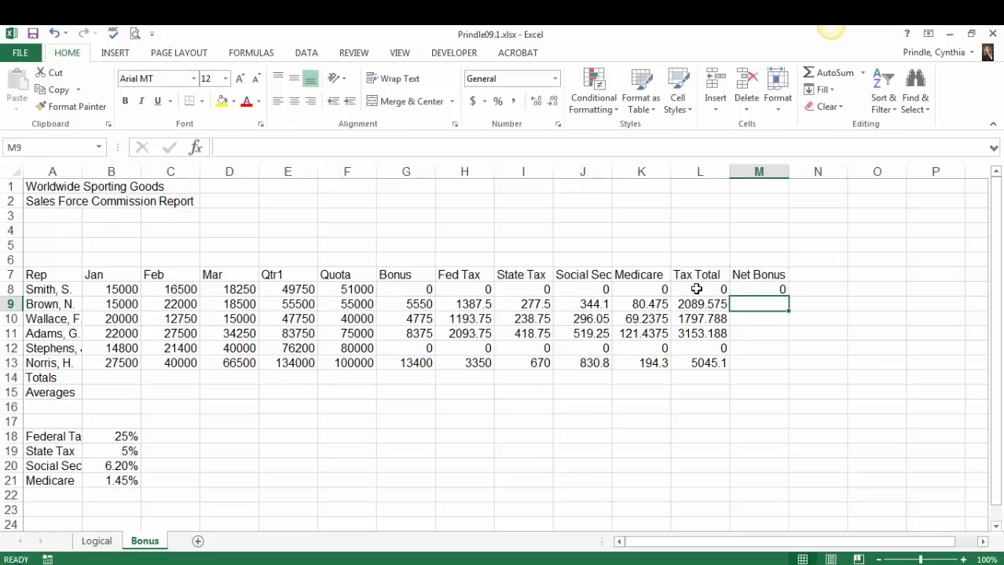
pyautogui.click(766, 289)
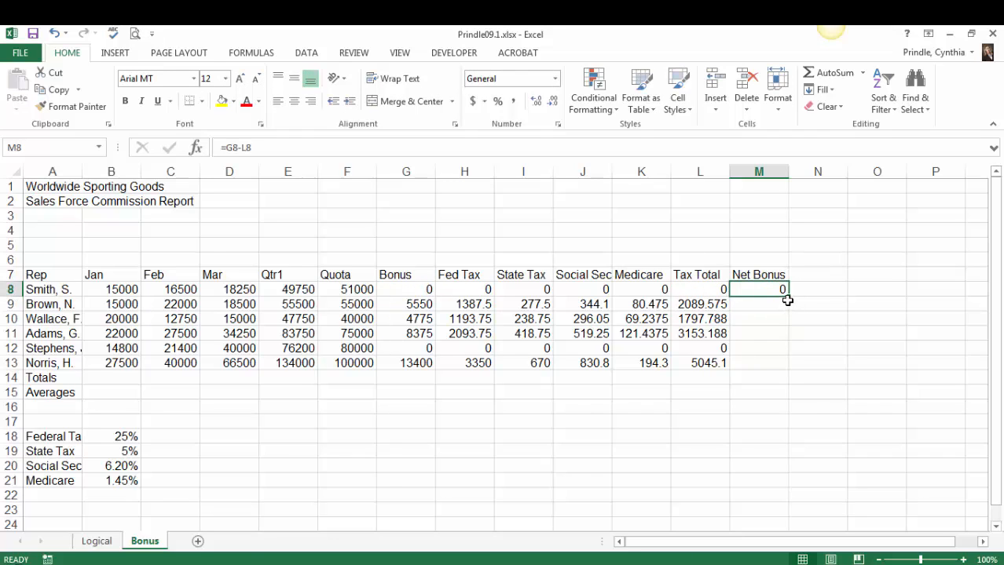
pyautogui.moveTo(788, 298); pyautogui.dragTo(788, 369)
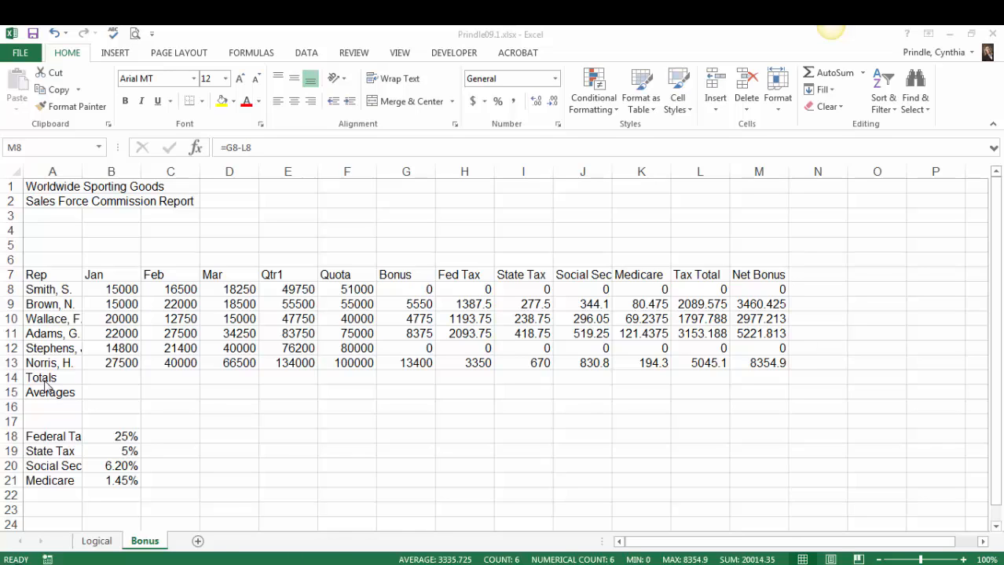
# Total the January sales in cell B14 with =SUM(B8:B13)
pyautogui.click(113, 377)
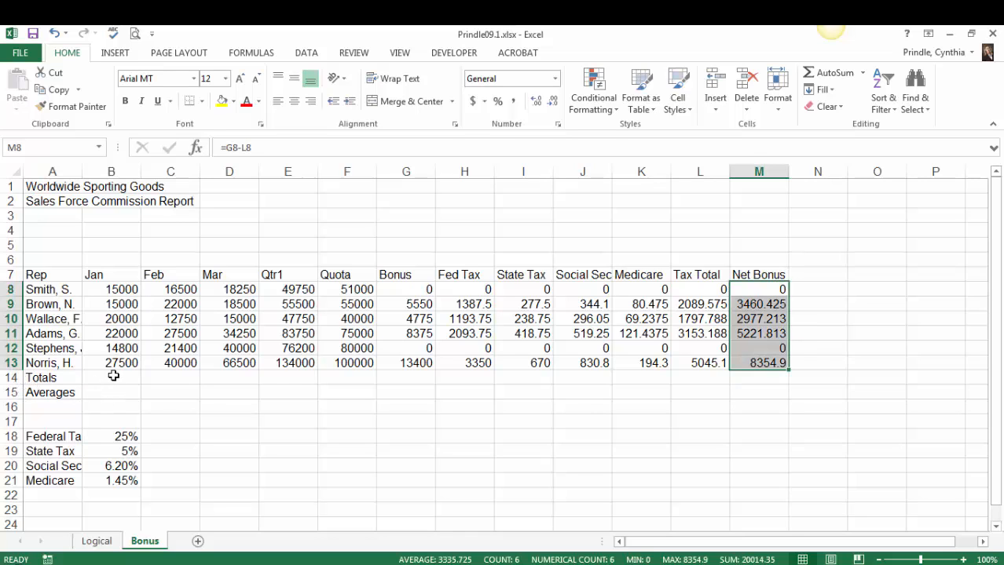
pyautogui.click(114, 376)
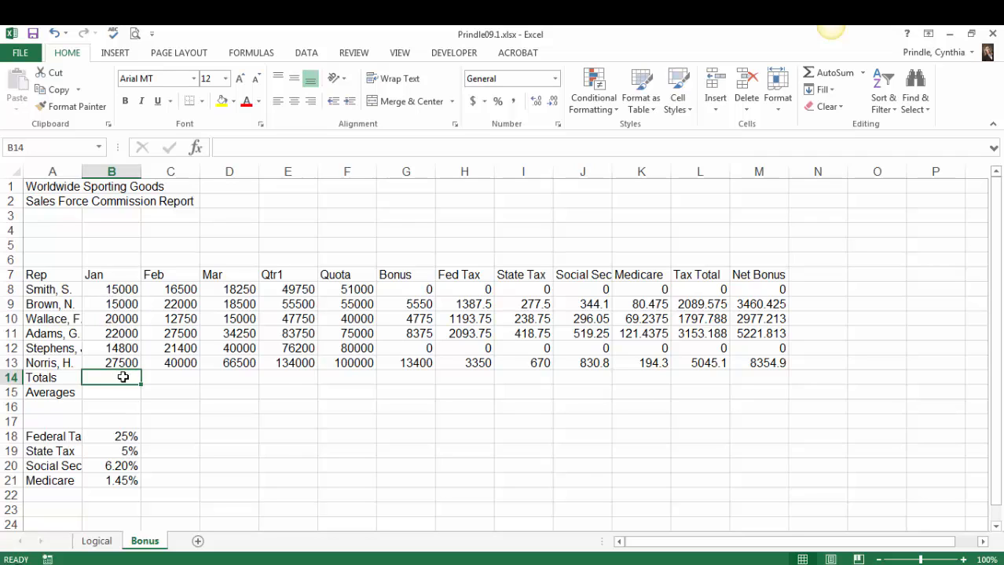
pyautogui.click(830, 77)
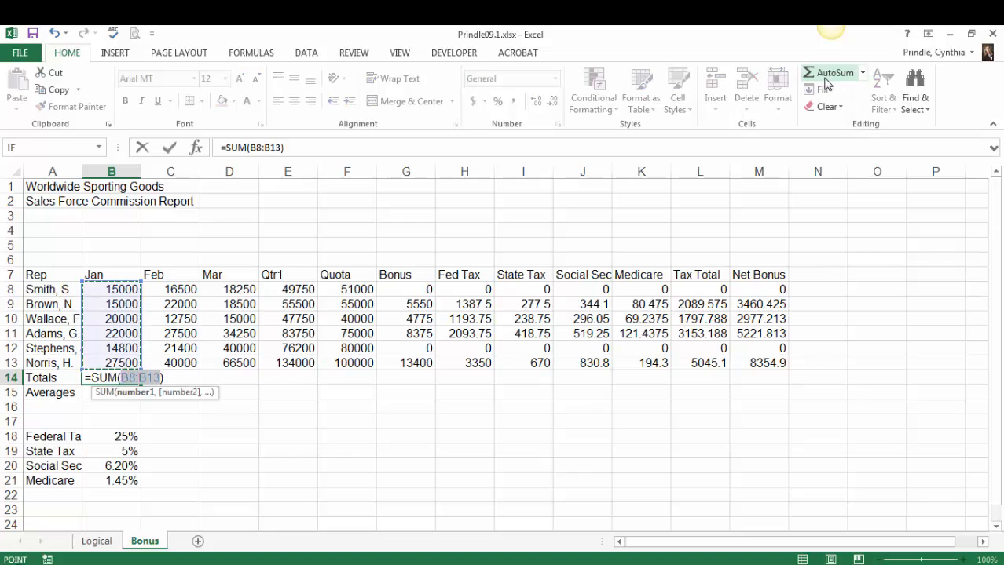
pyautogui.press('Return')
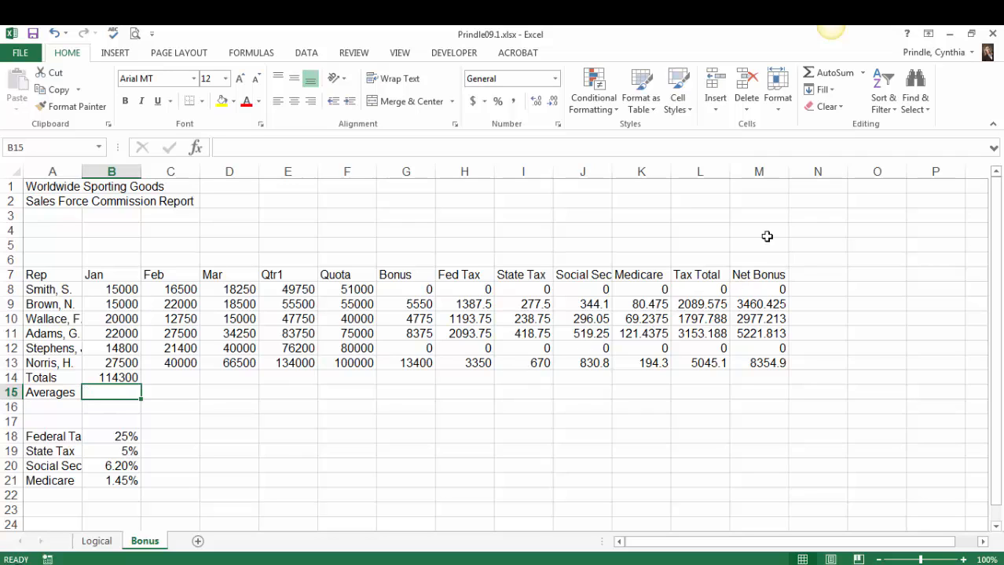
# Average the January sales in B15 with =AVERAGE(B8:B13), and fill the formulas in B14:B15 across to column M
pyautogui.click(862, 76)
pyautogui.click(840, 109)
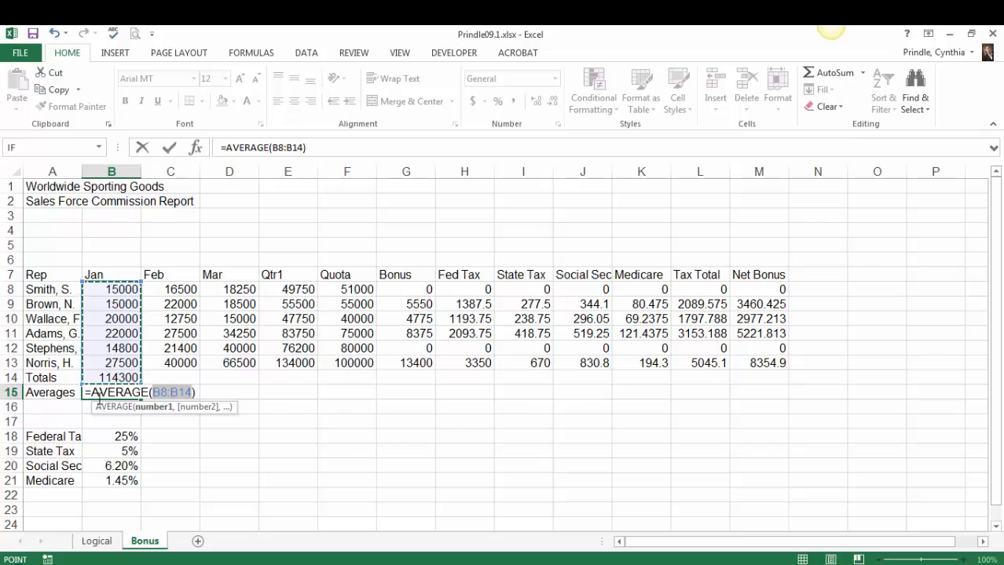
pyautogui.click(116, 290)
pyautogui.moveTo(117, 291); pyautogui.dragTo(111, 364)
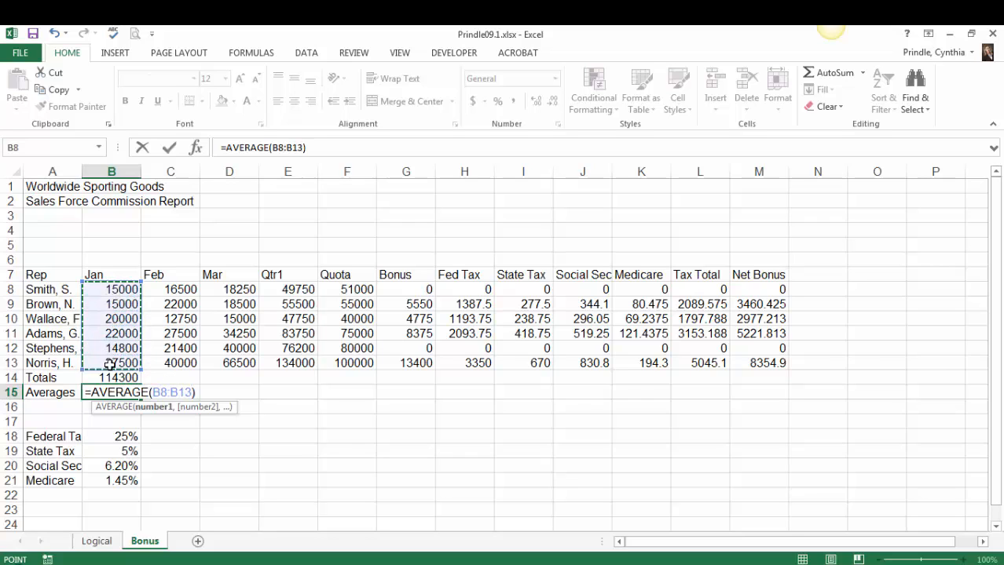
pyautogui.press('Return')
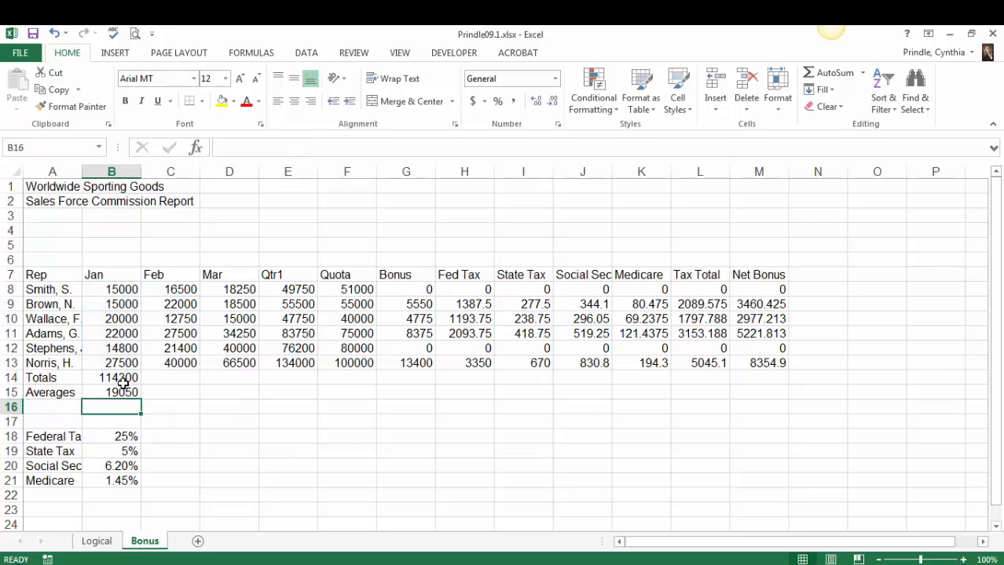
pyautogui.moveTo(124, 378); pyautogui.dragTo(789, 405)
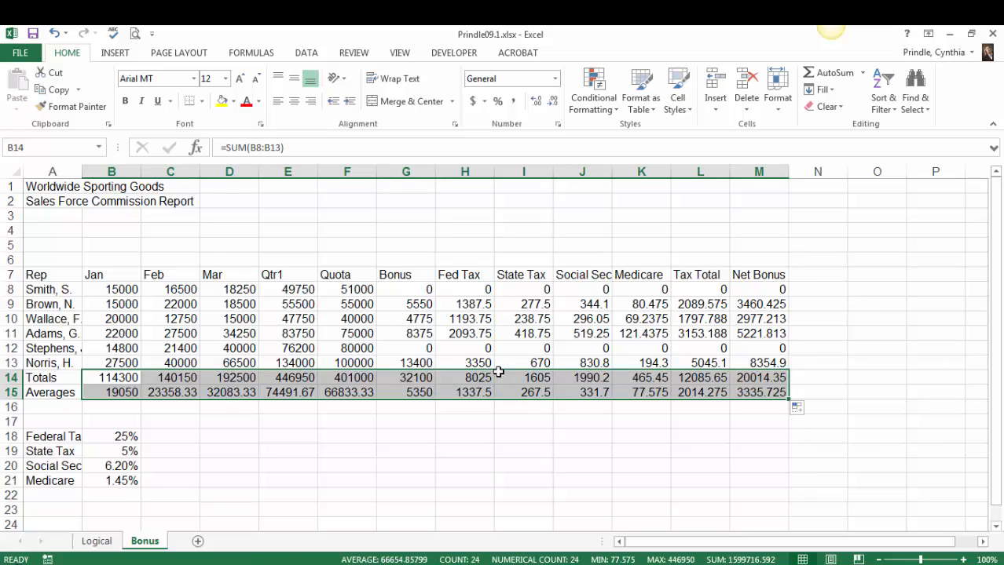
pyautogui.click(463, 331)
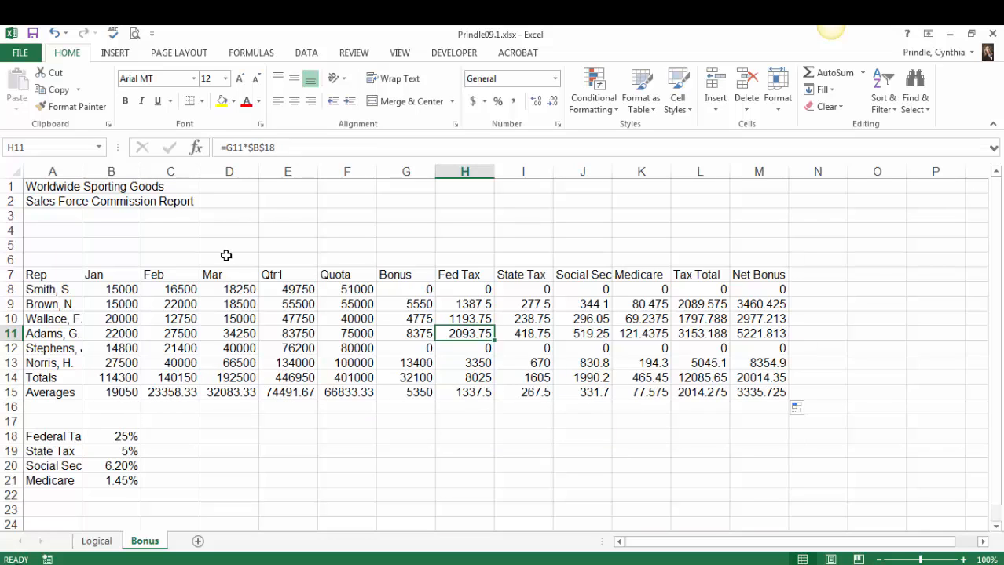
# Merge and center the titles Worldwide Sporting Goods in row 1 and Sales Force Commission Report in row 2, each across columns A to M
pyautogui.click(70, 188)
pyautogui.moveTo(72, 187); pyautogui.dragTo(739, 184)
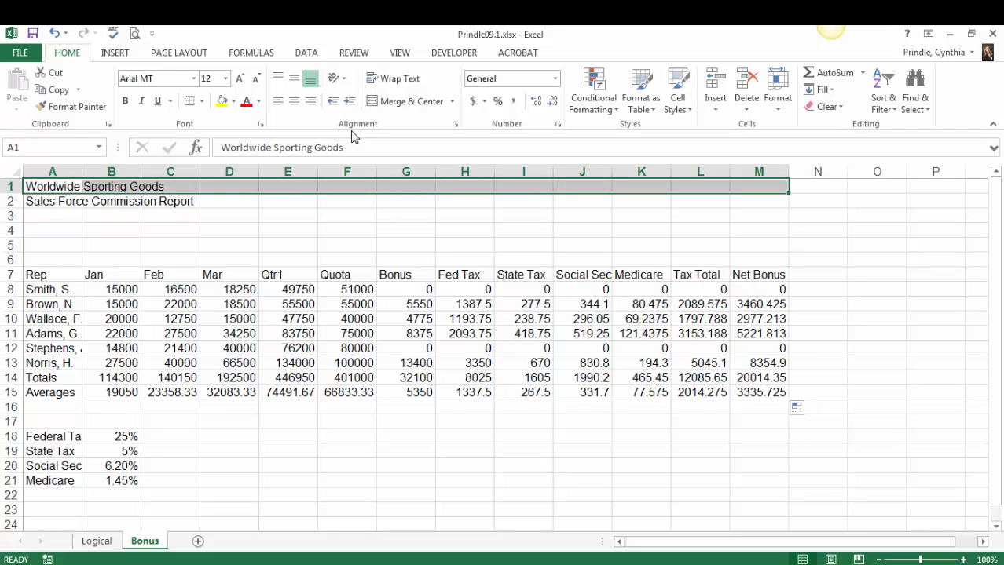
pyautogui.click(414, 104)
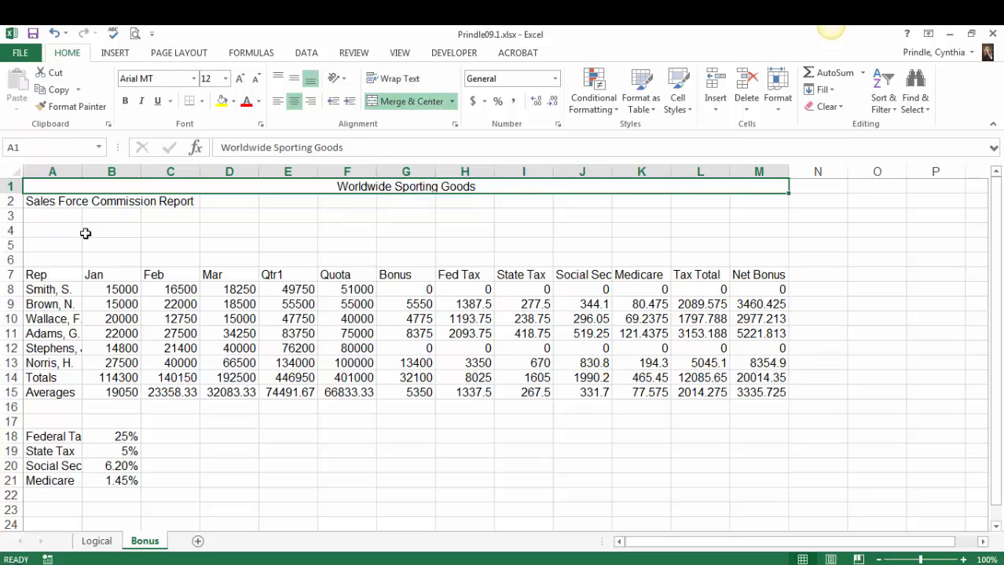
pyautogui.click(53, 201)
pyautogui.moveTo(53, 202); pyautogui.dragTo(732, 206)
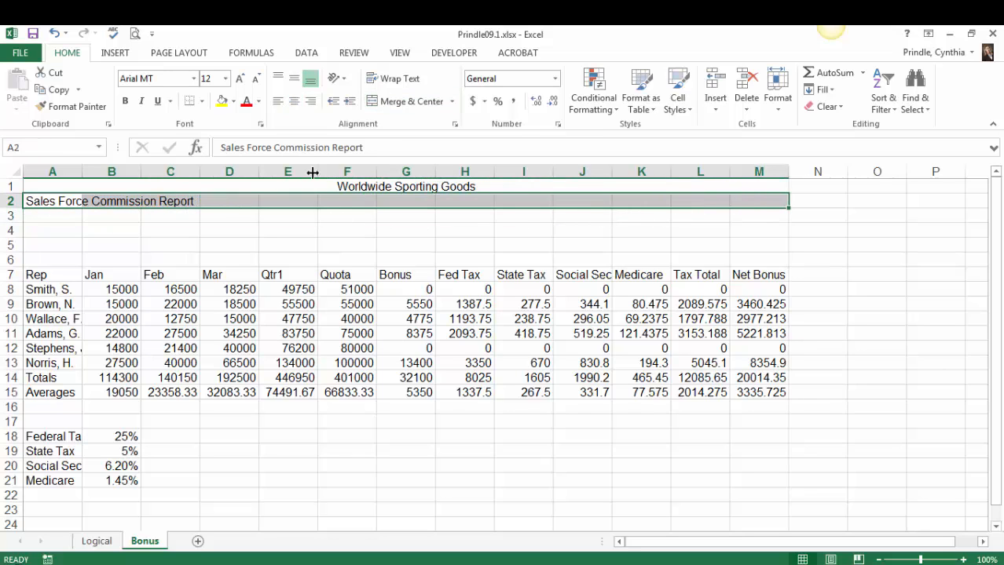
pyautogui.click(409, 102)
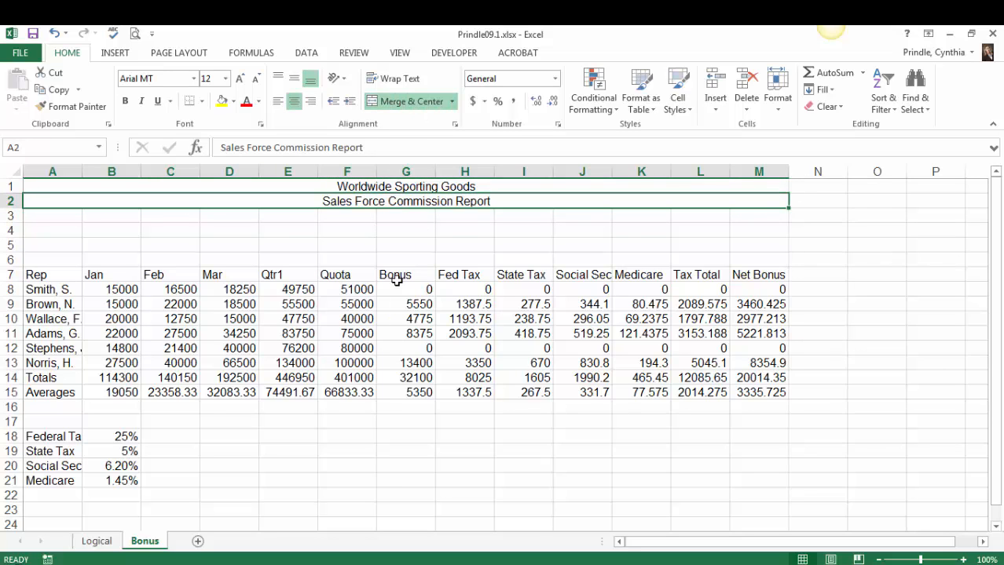
# Set the font size of the Worldwide Sporting Goods title in row 1 to 24
pyautogui.click(411, 188)
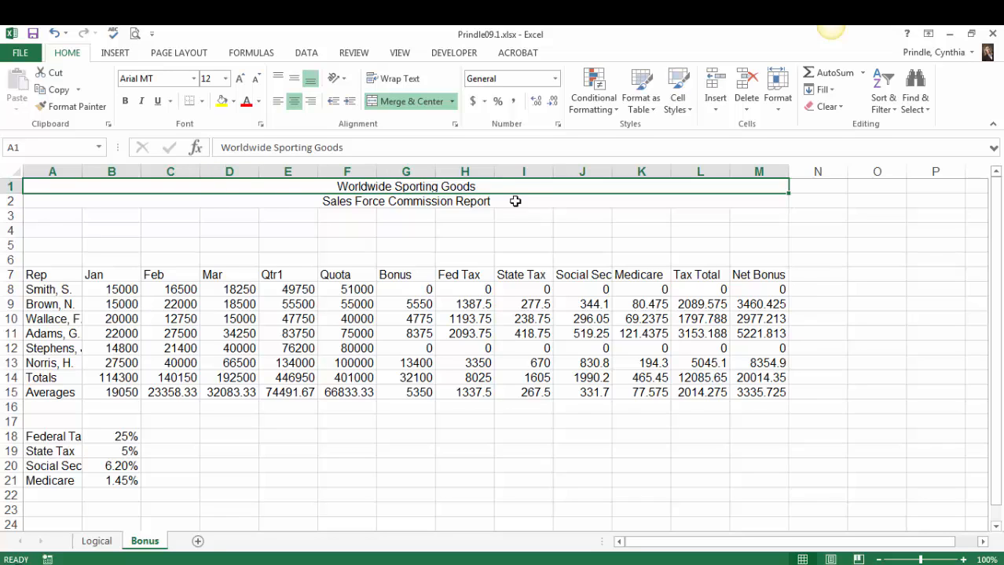
pyautogui.click(225, 80)
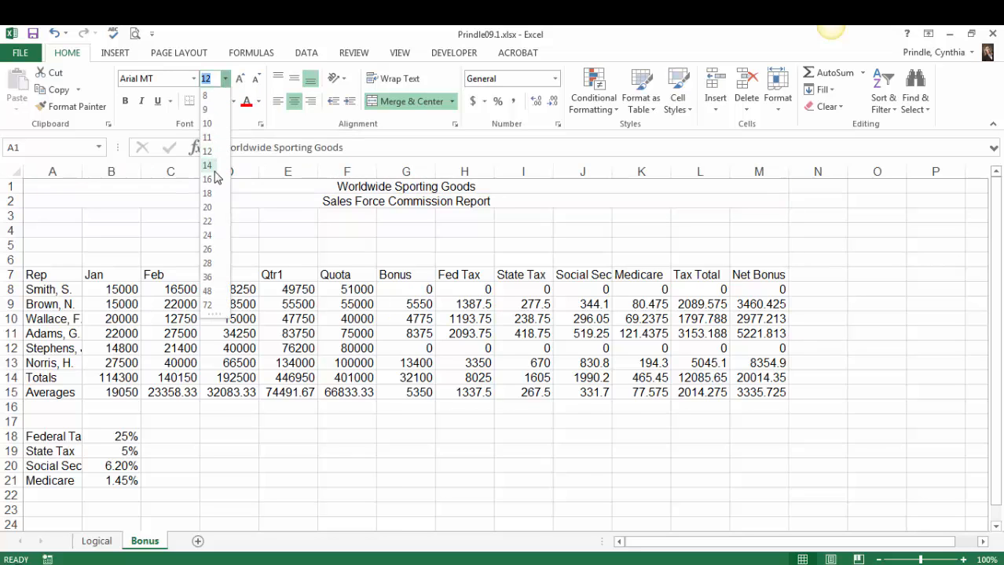
pyautogui.click(208, 235)
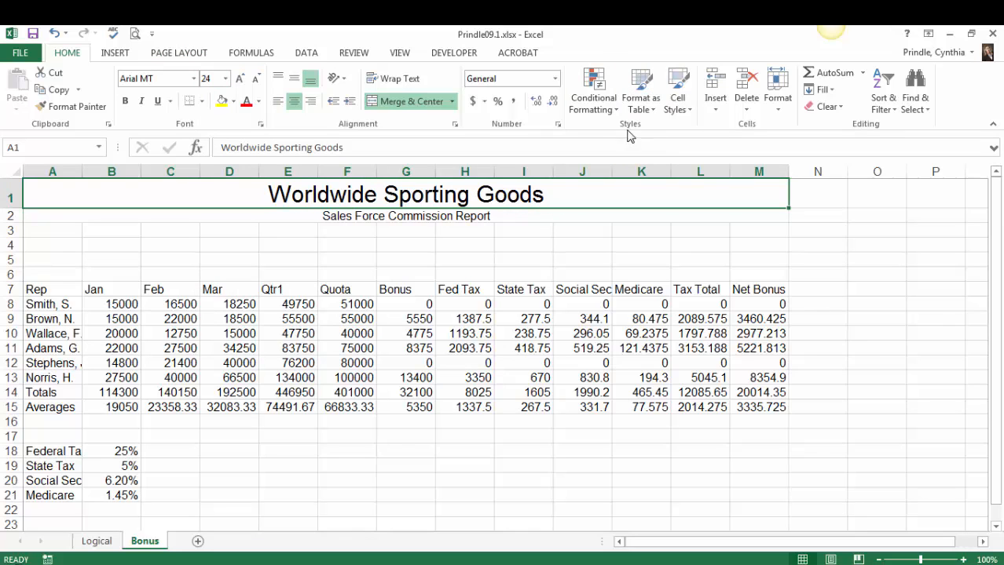
# Apply the Title cell style to the Worldwide Sporting Goods heading and set its font size to 24
pyautogui.click(682, 110)
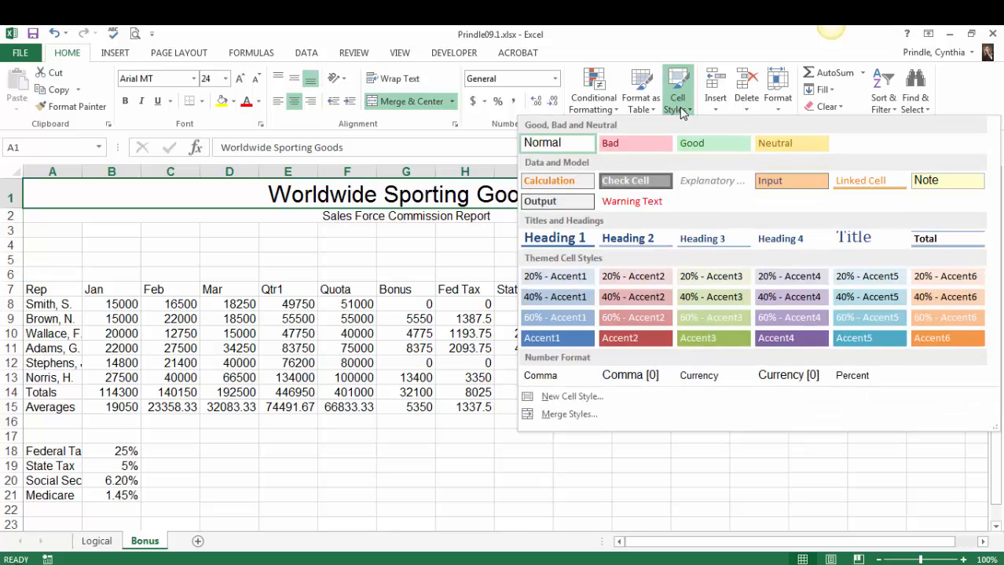
pyautogui.click(855, 244)
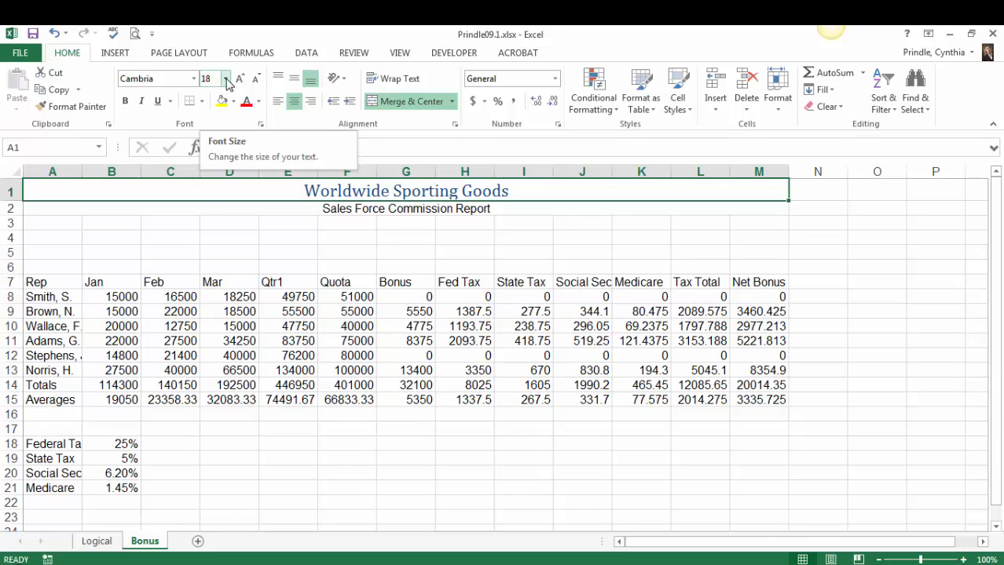
pyautogui.click(225, 79)
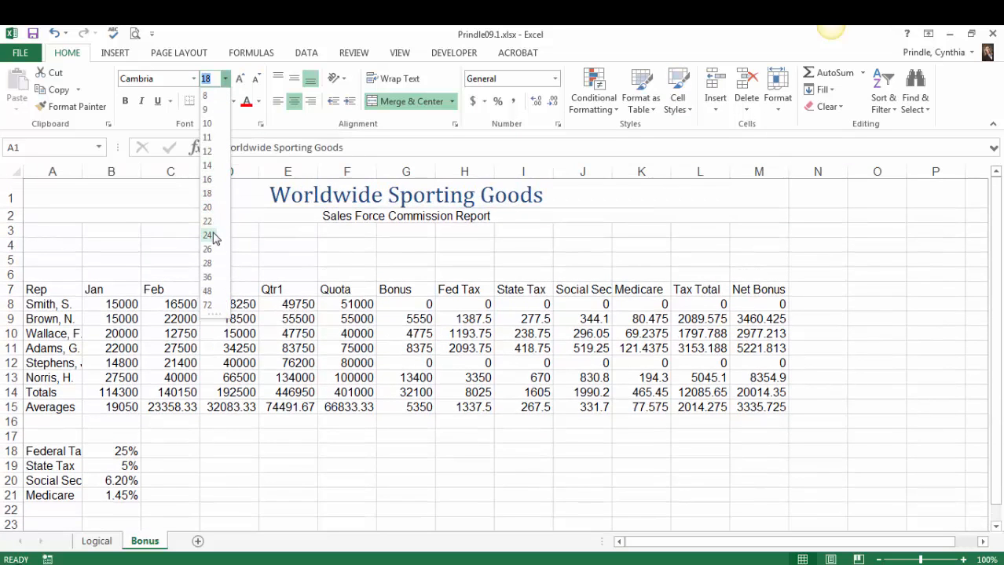
pyautogui.click(209, 236)
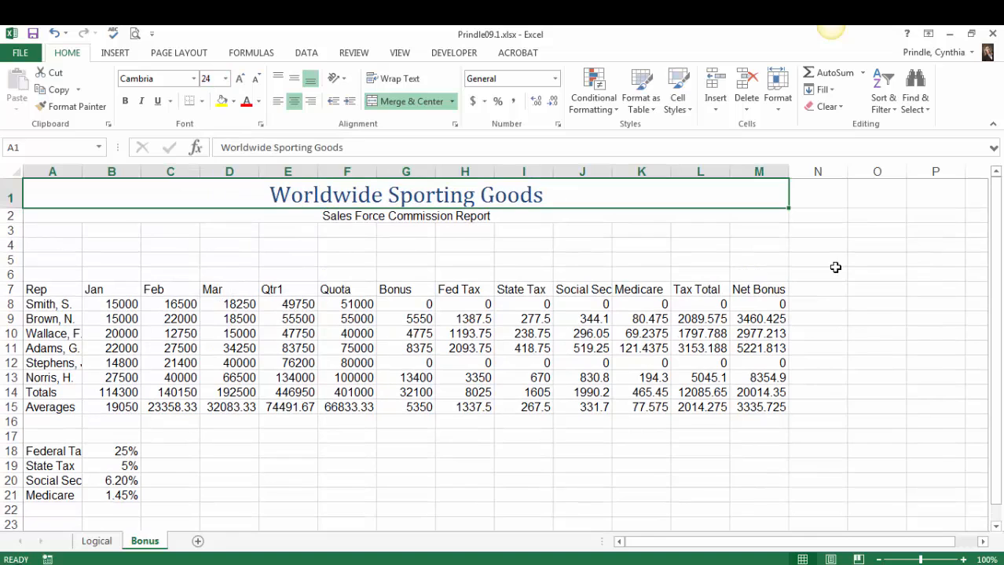
# Apply the Title cell style to the Sales Force Commission Report heading in row 2 and set its font size to 14
pyautogui.click(188, 219)
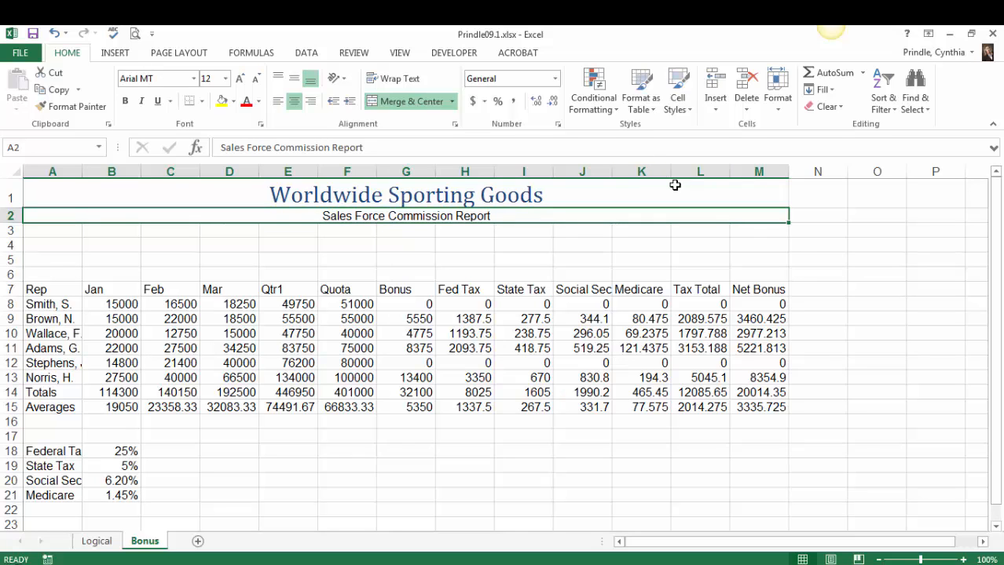
pyautogui.click(677, 107)
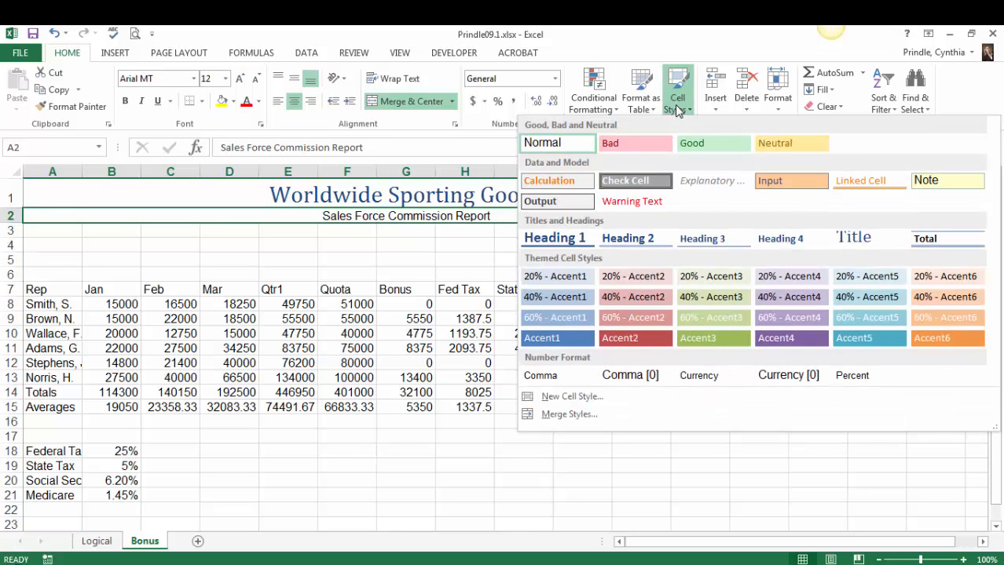
pyautogui.click(853, 238)
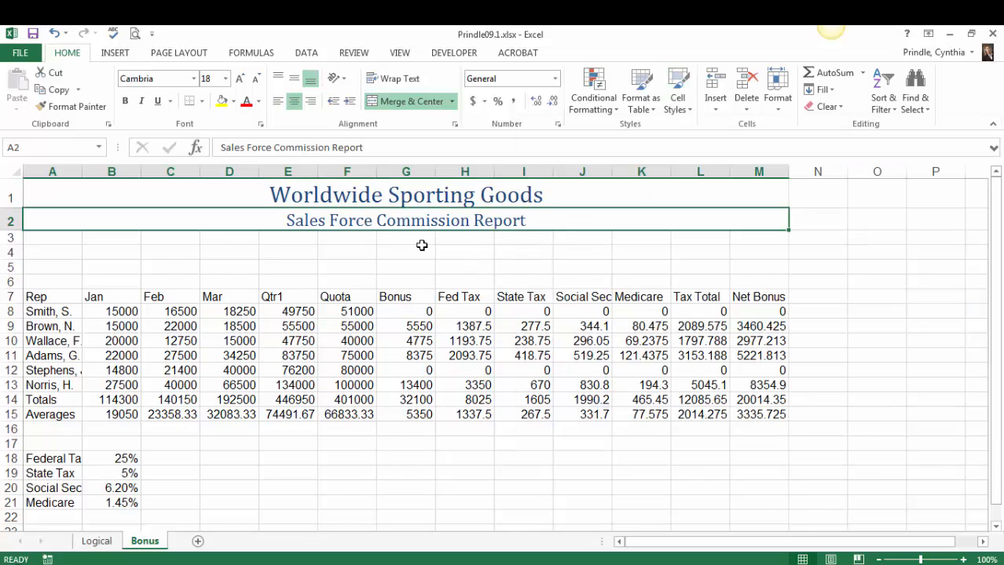
pyautogui.click(225, 79)
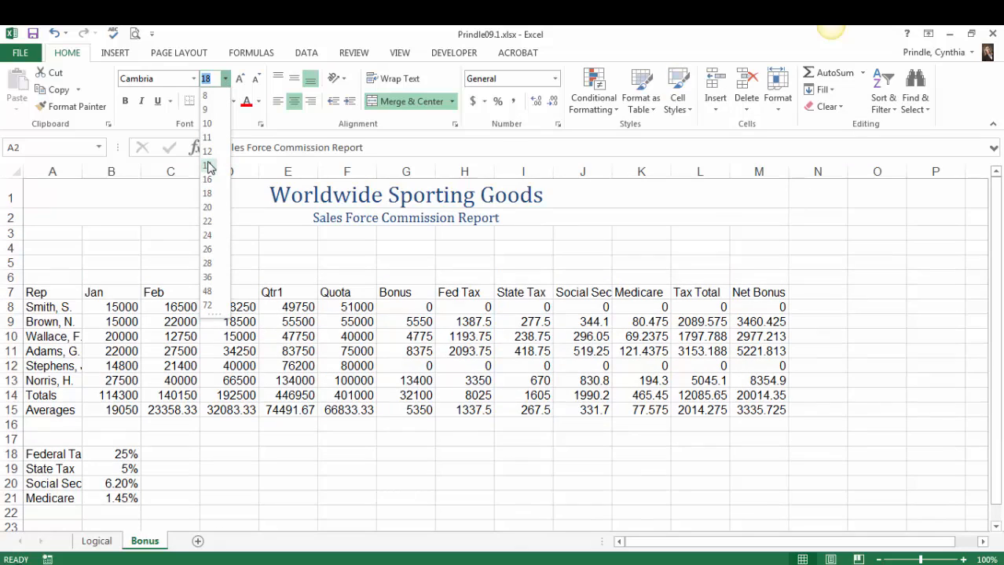
pyautogui.click(208, 165)
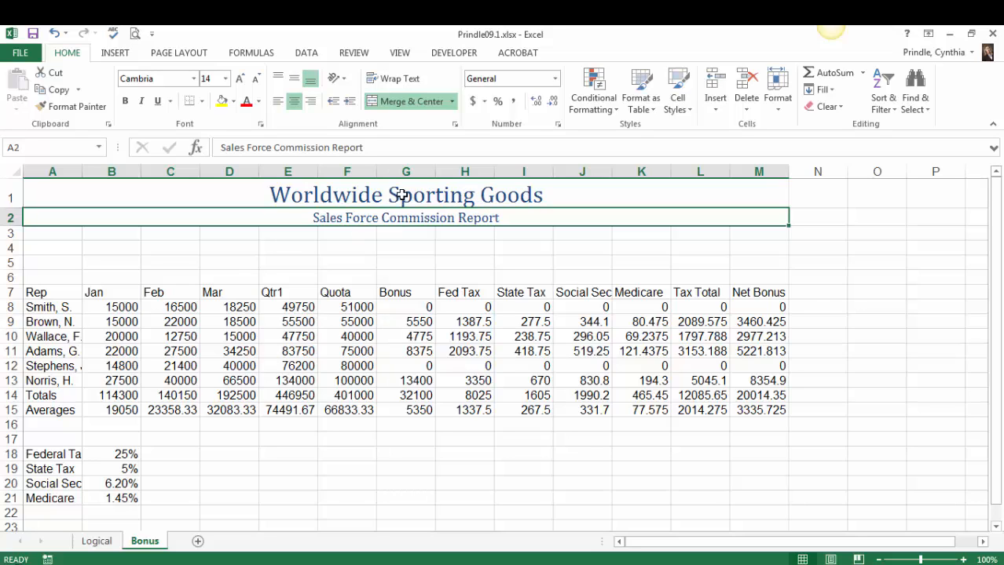
# Fill both title rows, 1 and 2, with dark brown and set their font color to yellow
pyautogui.click(469, 197)
pyautogui.moveTo(469, 197); pyautogui.dragTo(466, 212)
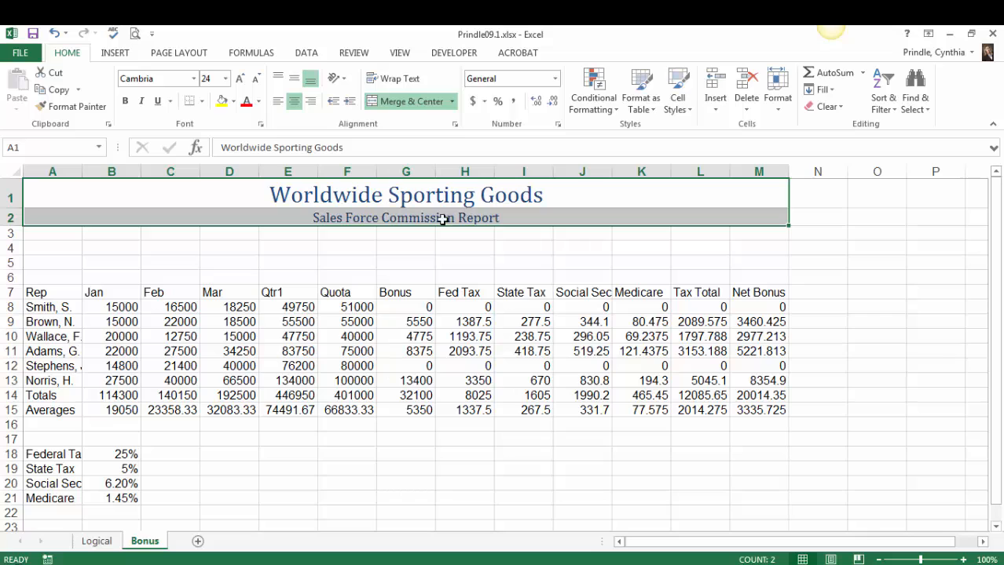
pyautogui.click(232, 103)
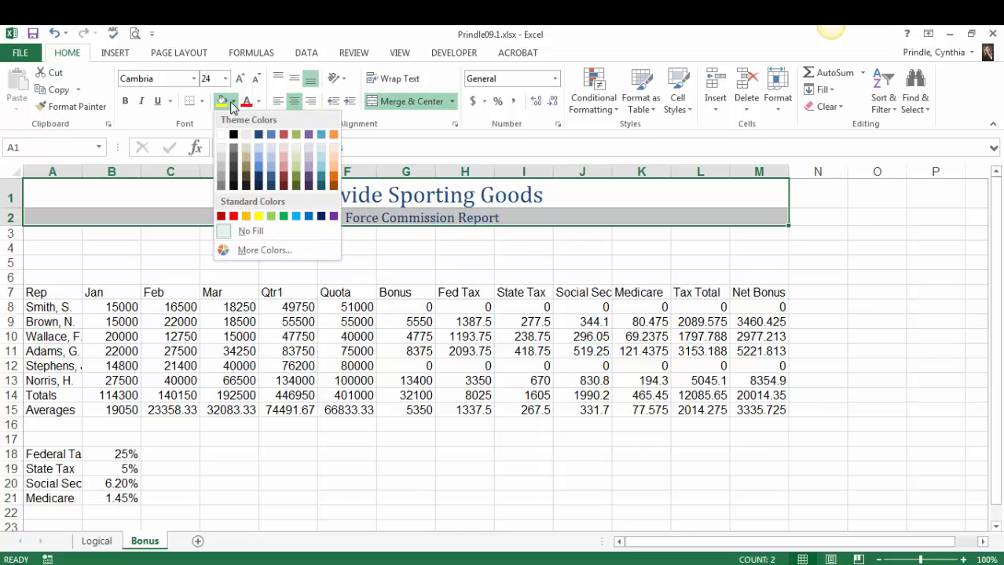
pyautogui.click(247, 180)
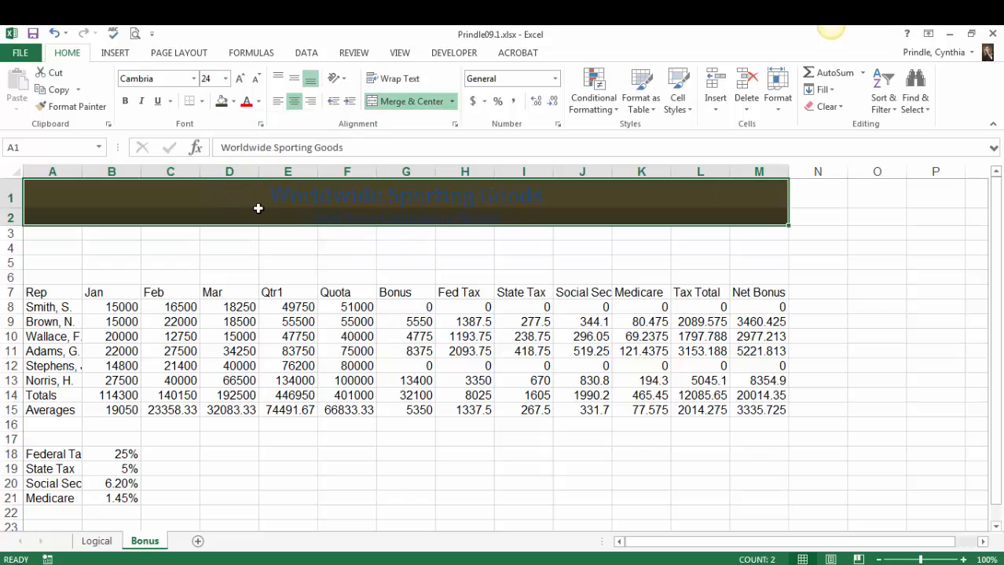
pyautogui.click(259, 103)
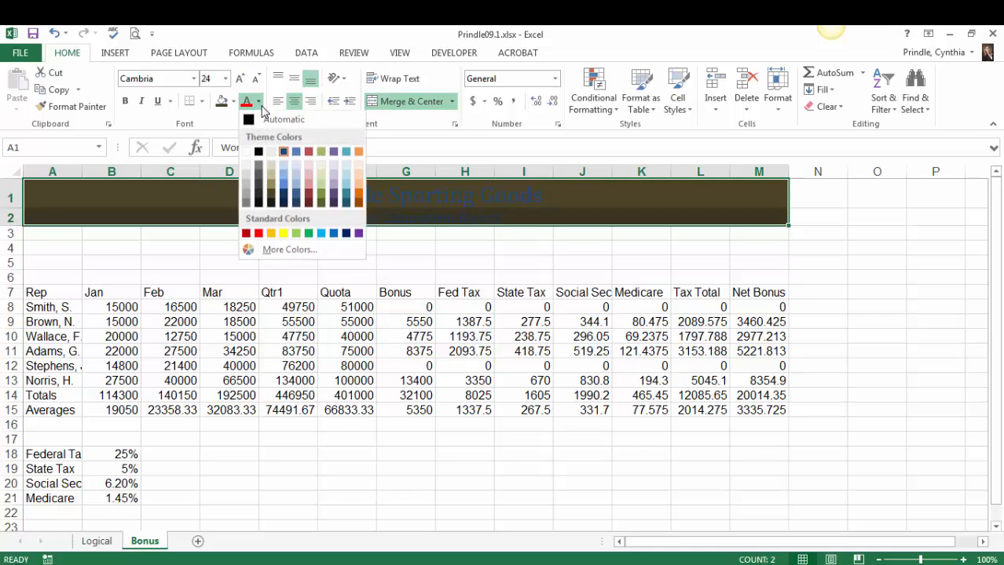
pyautogui.click(284, 234)
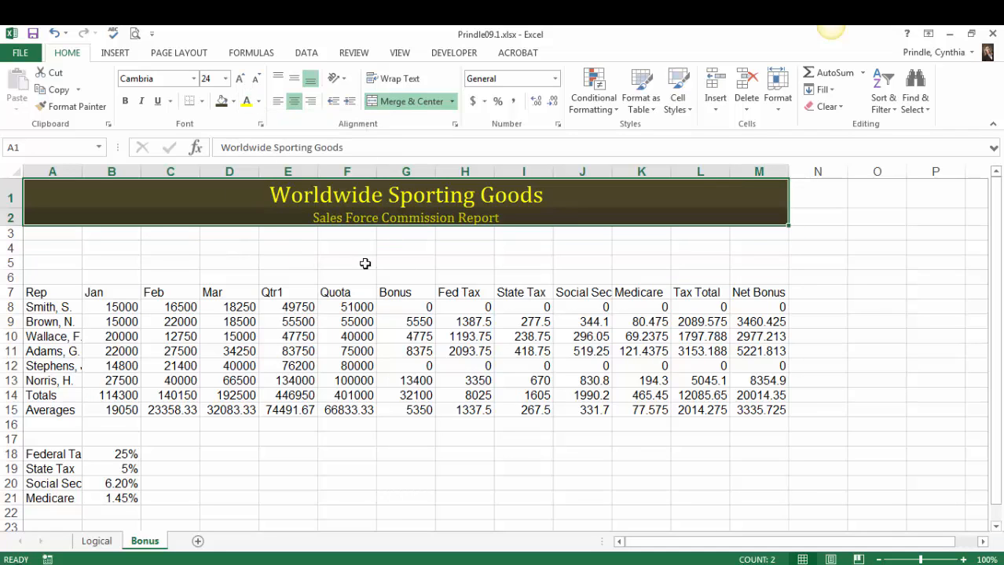
pyautogui.click(695, 264)
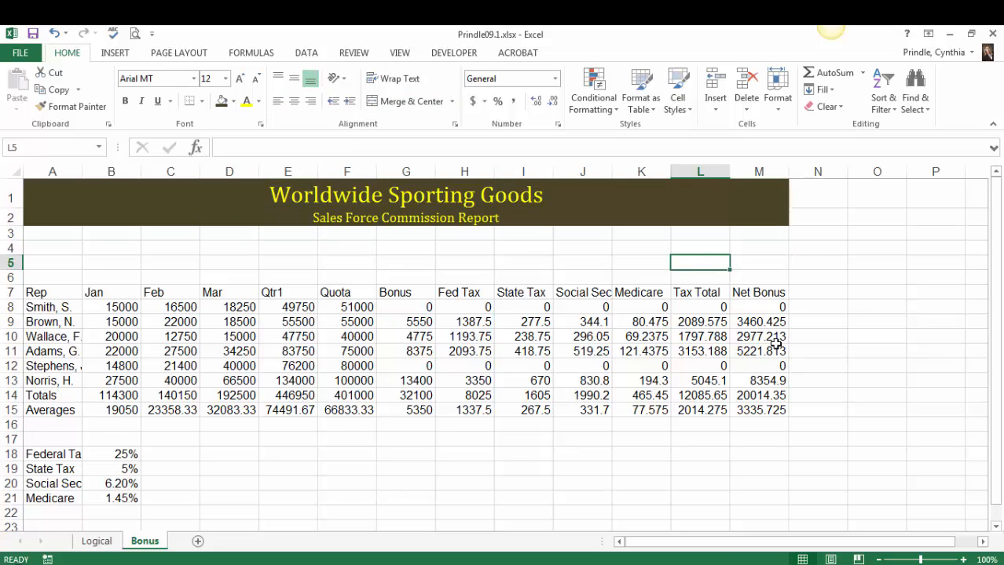
# Put a yellow Thick Box Border around the two title rows
pyautogui.click(430, 195)
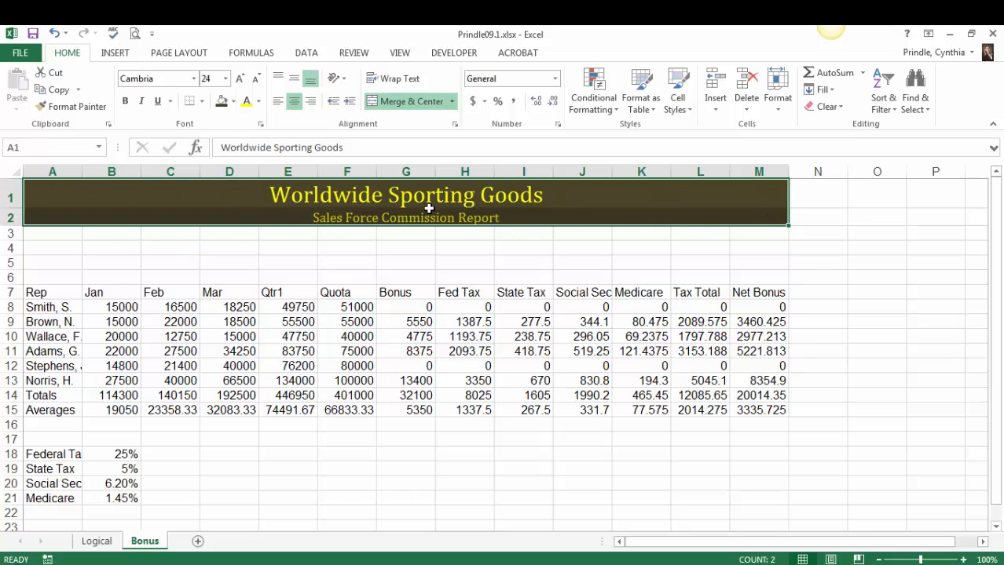
pyautogui.click(366, 200)
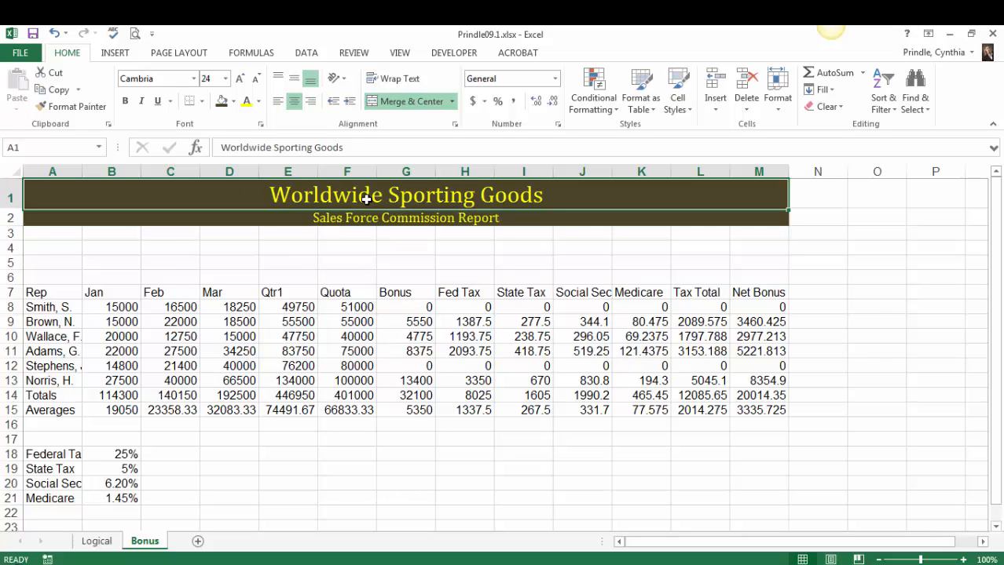
pyautogui.moveTo(366, 200); pyautogui.dragTo(366, 218)
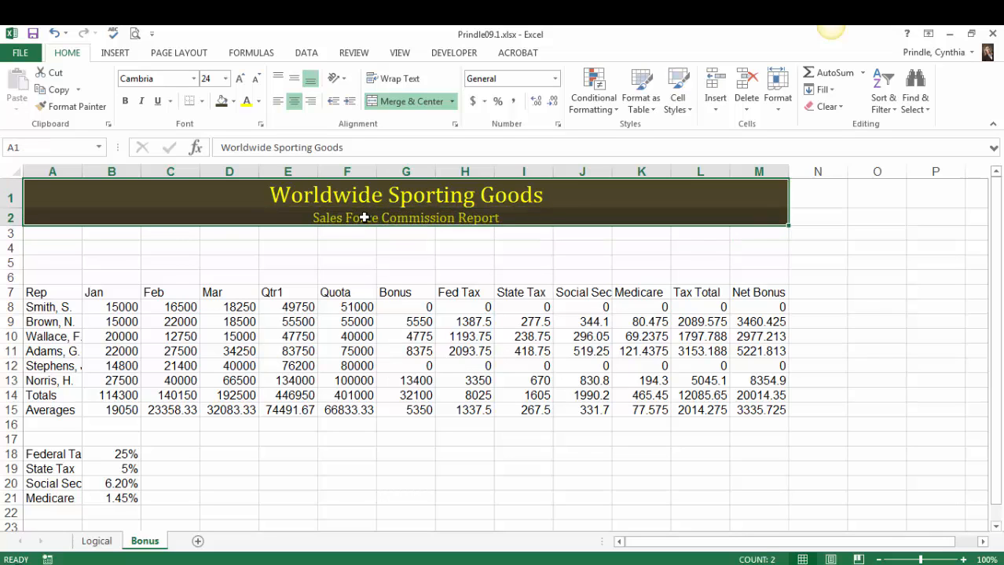
pyautogui.click(200, 103)
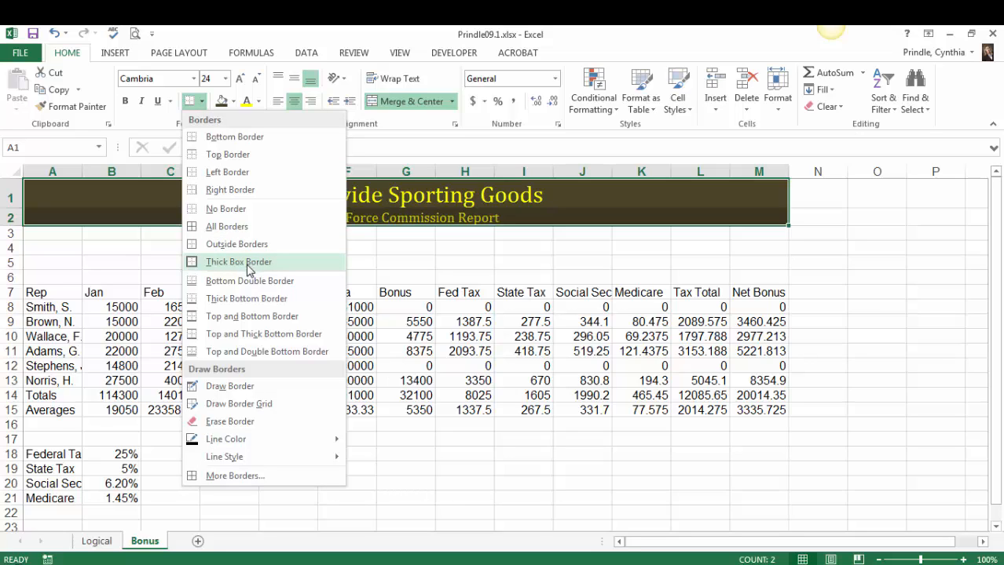
pyautogui.moveTo(245, 441)
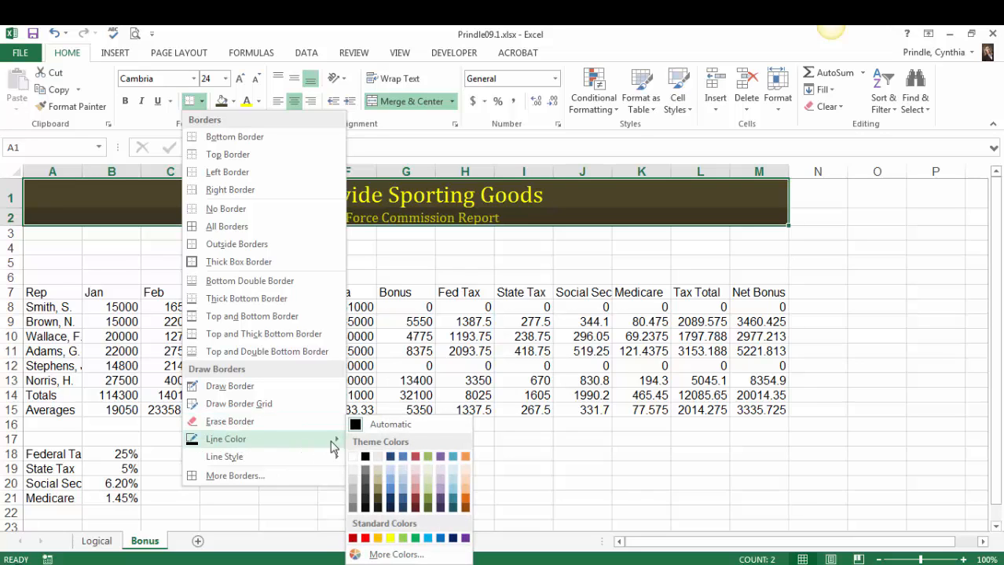
pyautogui.click(391, 539)
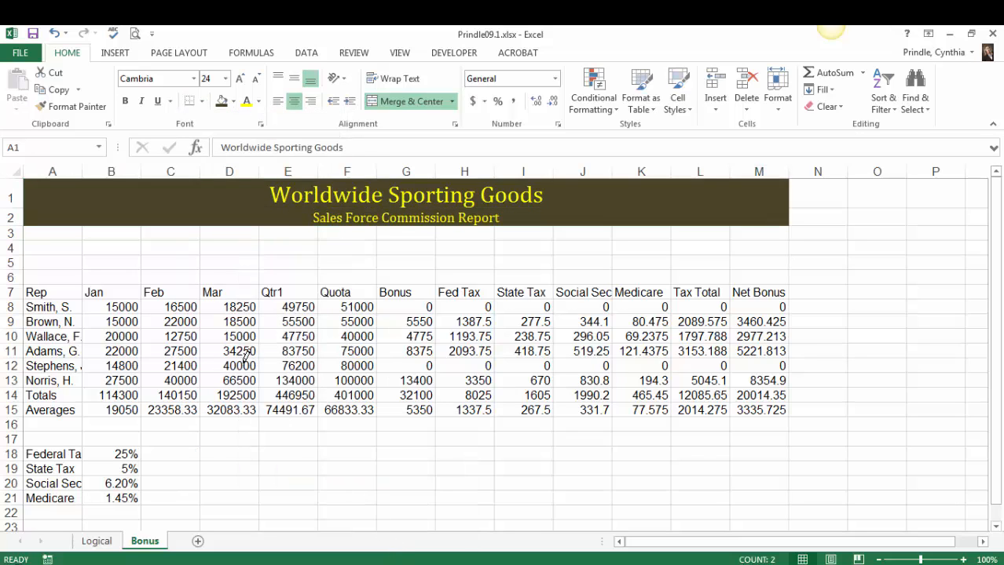
pyautogui.click(202, 101)
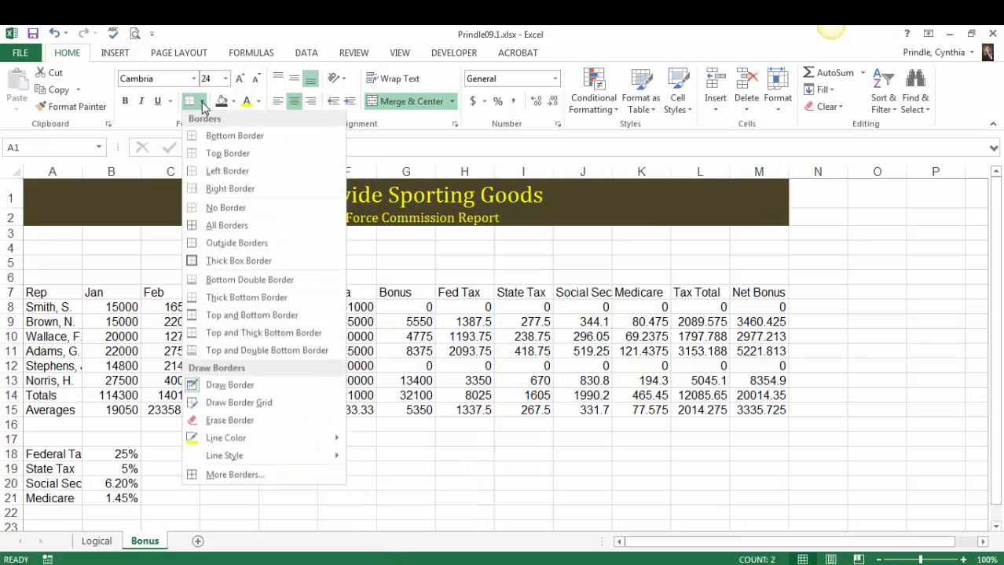
pyautogui.click(241, 262)
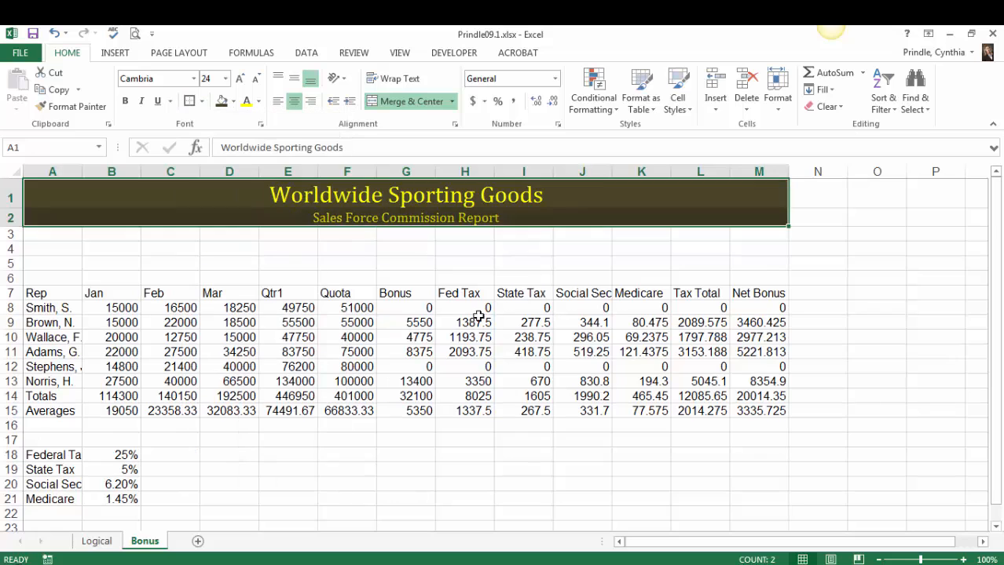
pyautogui.click(711, 292)
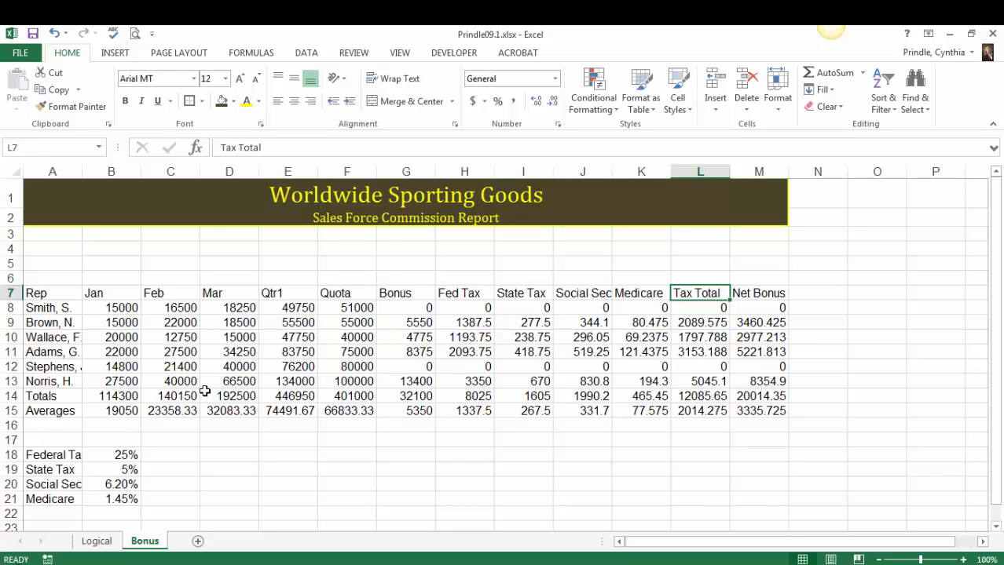
# Center the column headings in A7:M7 and angle their text counterclockwise
pyautogui.moveTo(39, 293); pyautogui.dragTo(740, 293)
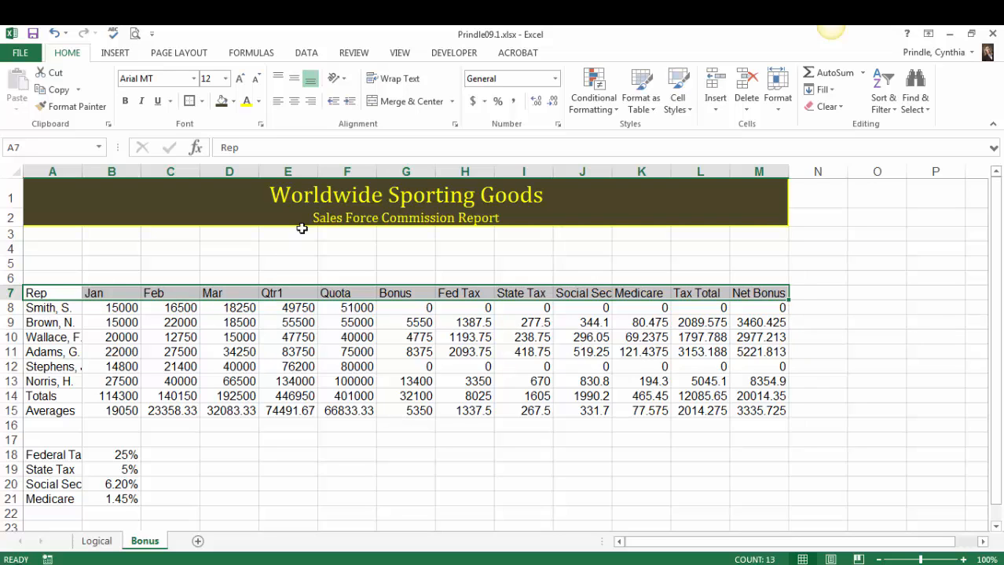
pyautogui.click(295, 103)
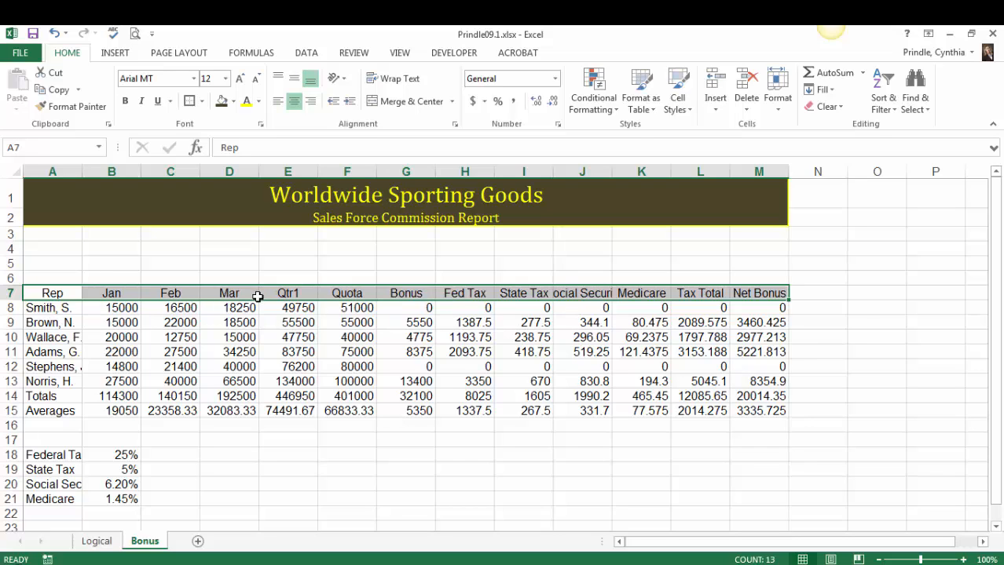
pyautogui.click(336, 83)
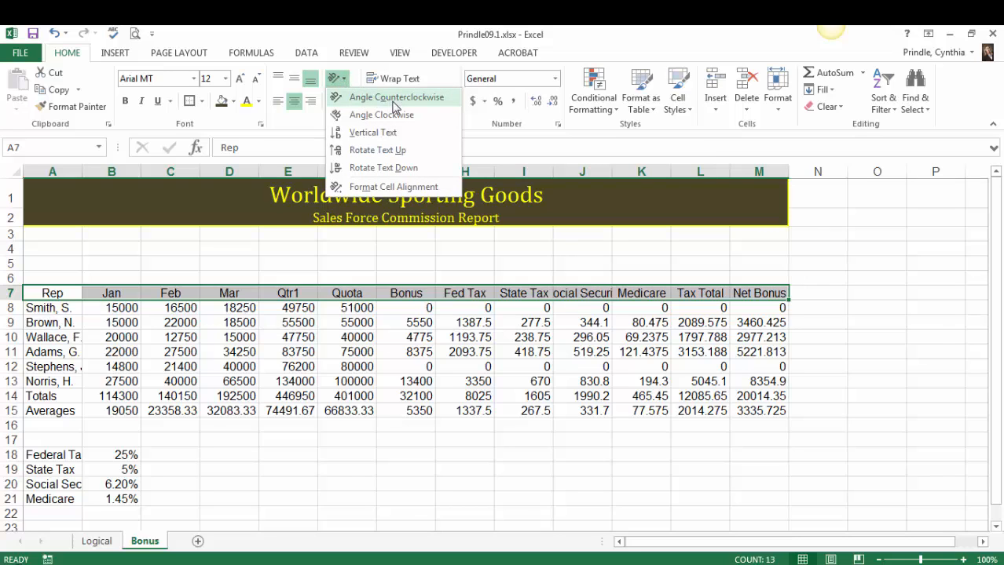
pyautogui.click(397, 97)
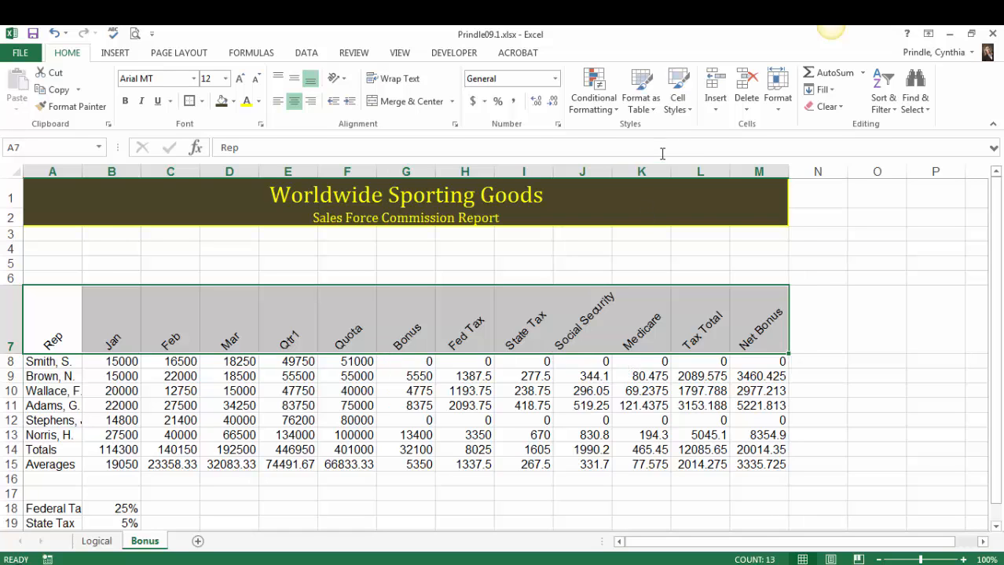
# Apply the Heading 3 cell style to the column headings in row 7
pyautogui.click(678, 108)
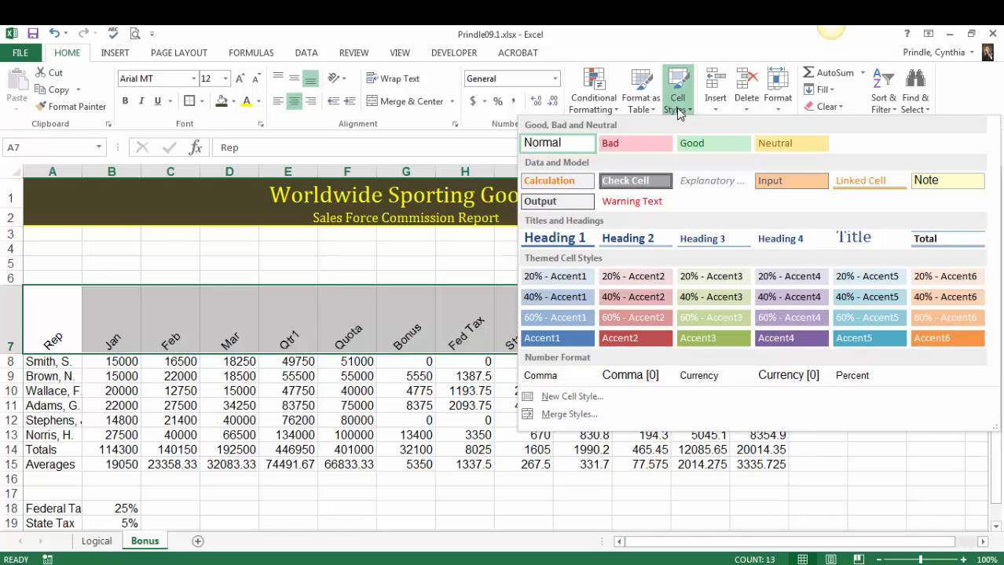
pyautogui.click(702, 239)
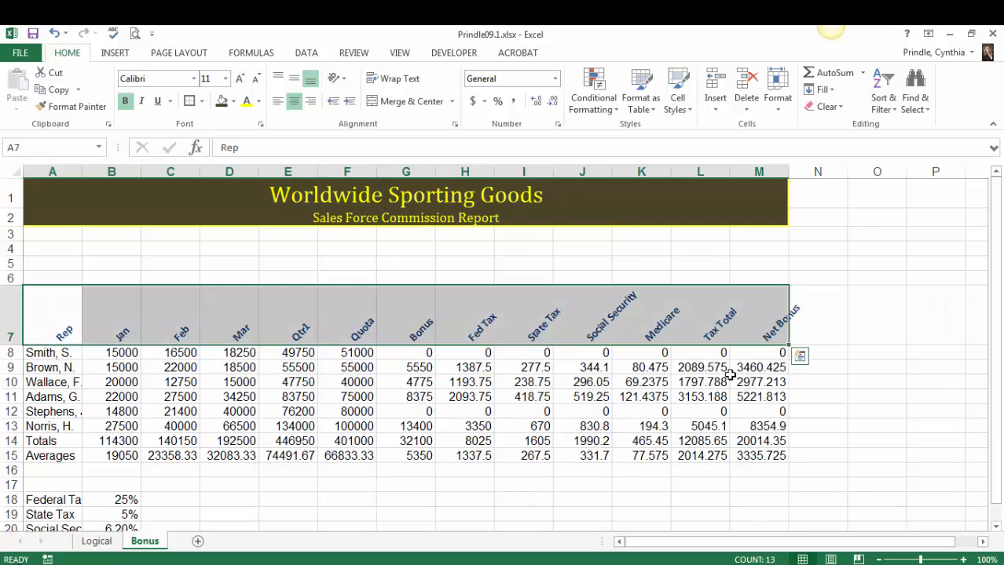
pyautogui.click(565, 473)
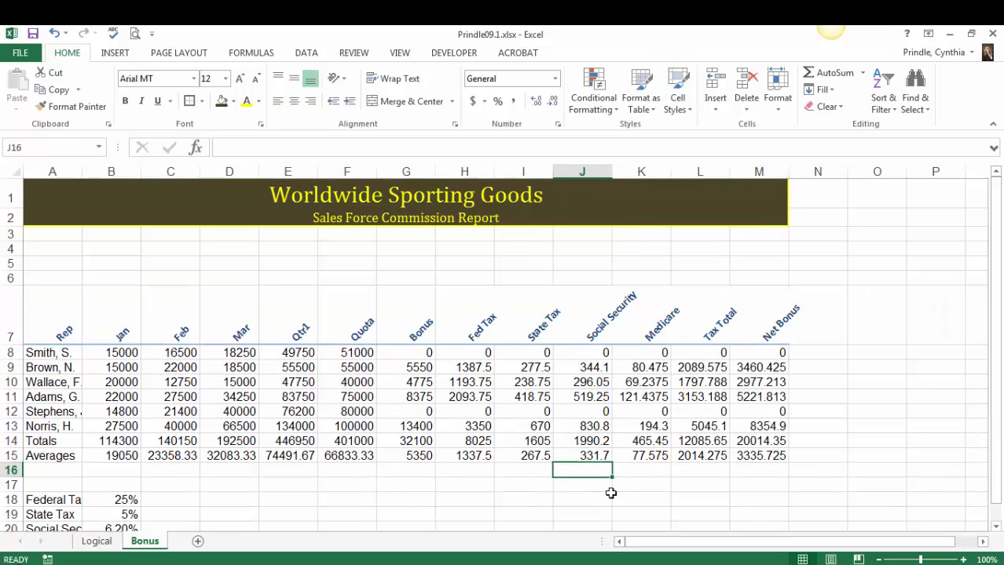
# Set the font color of the column headings in A7:M7 to Automatic
pyautogui.moveTo(78, 322); pyautogui.dragTo(554, 318)
pyautogui.click(524, 412)
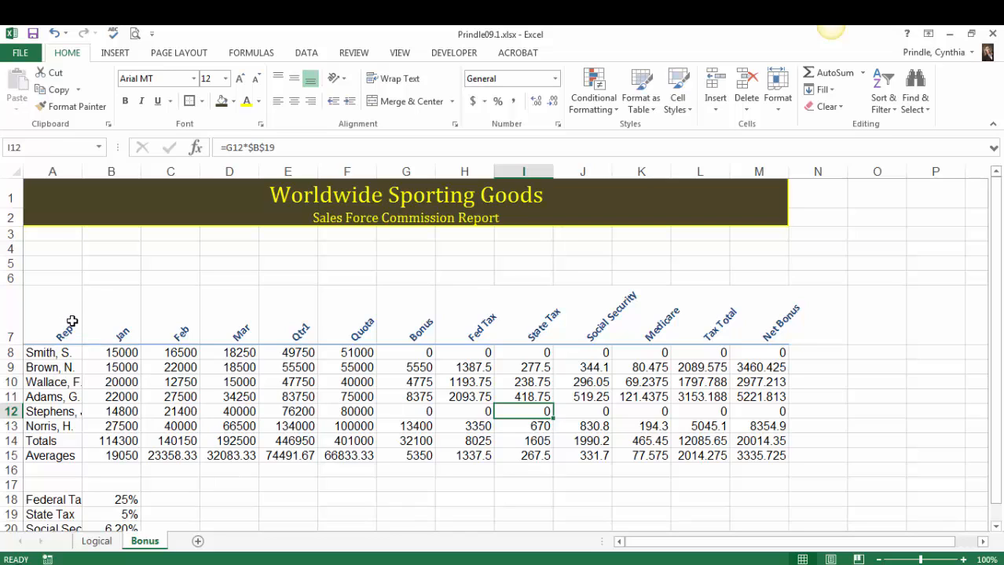
pyautogui.moveTo(73, 322); pyautogui.dragTo(750, 322)
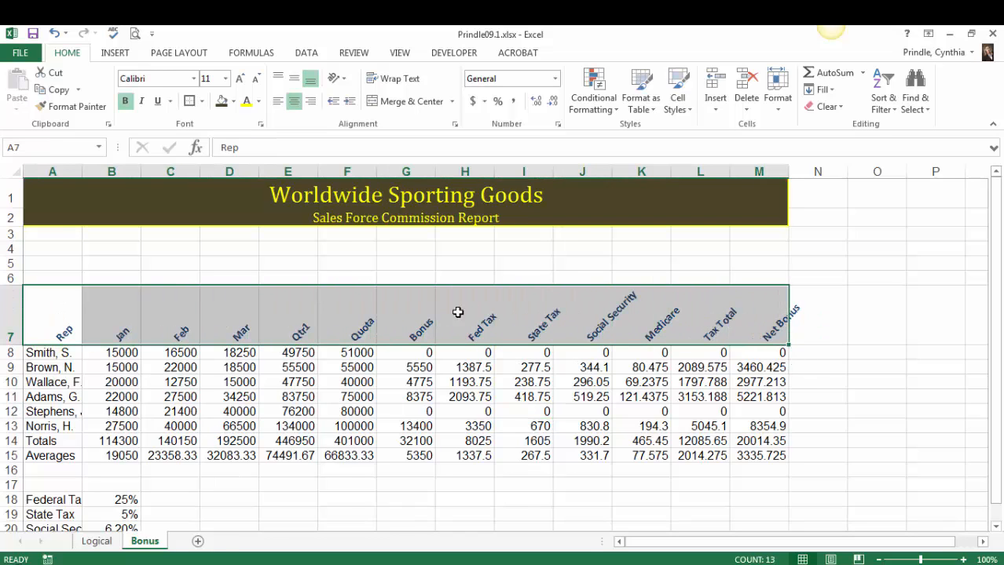
pyautogui.click(246, 101)
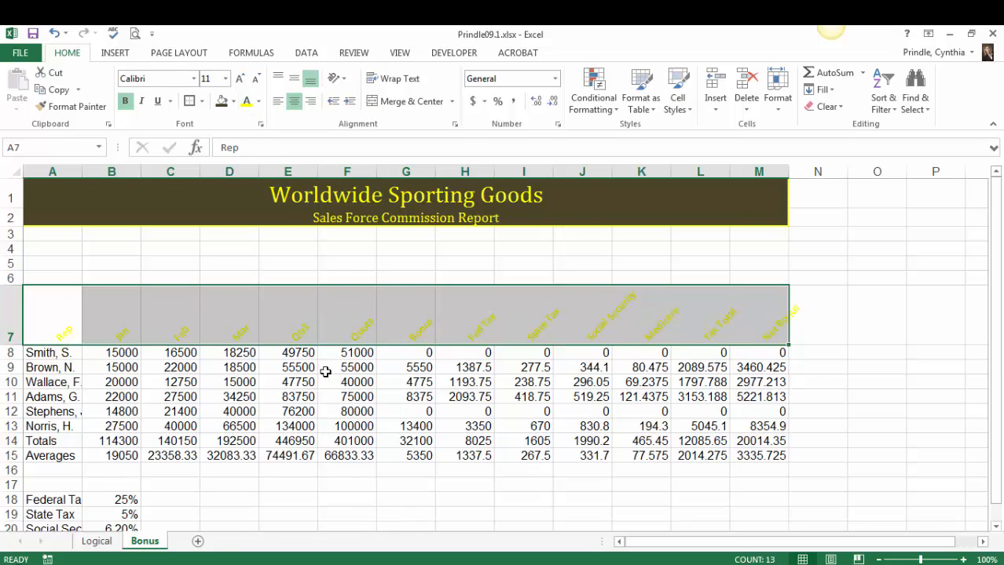
pyautogui.click(259, 101)
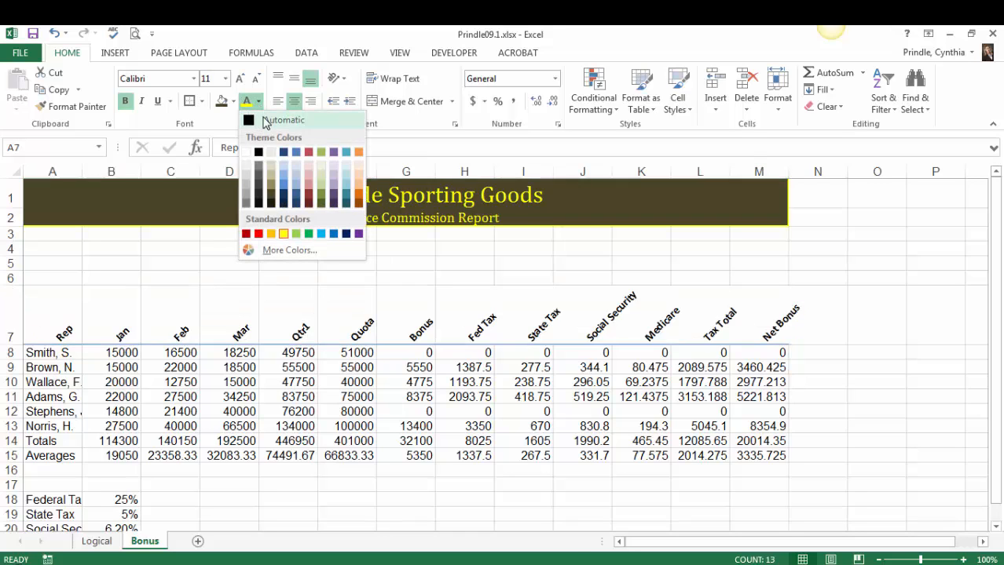
pyautogui.click(263, 121)
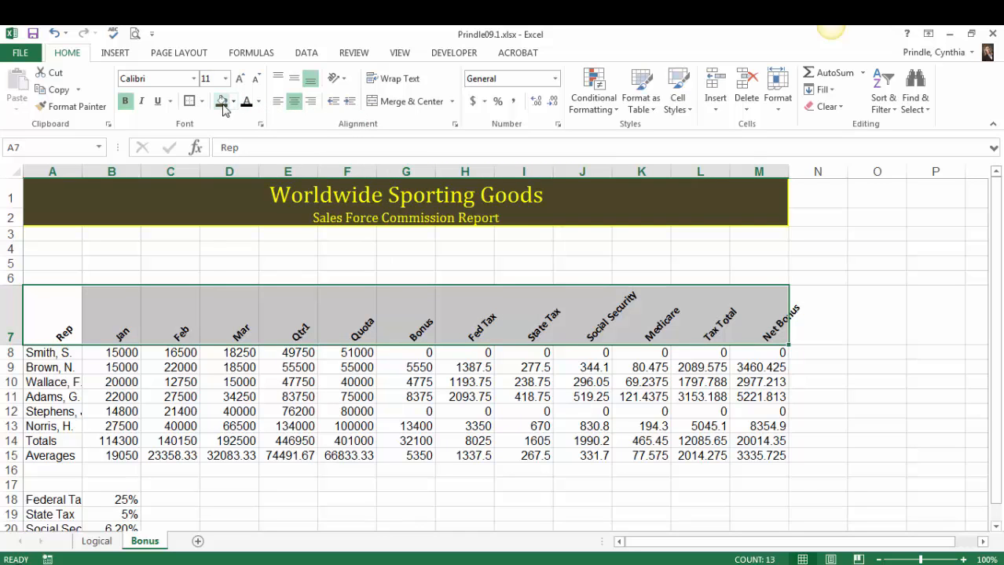
# Fill the column heading cells in A7:M7 with the standard yellow color
pyautogui.click(233, 105)
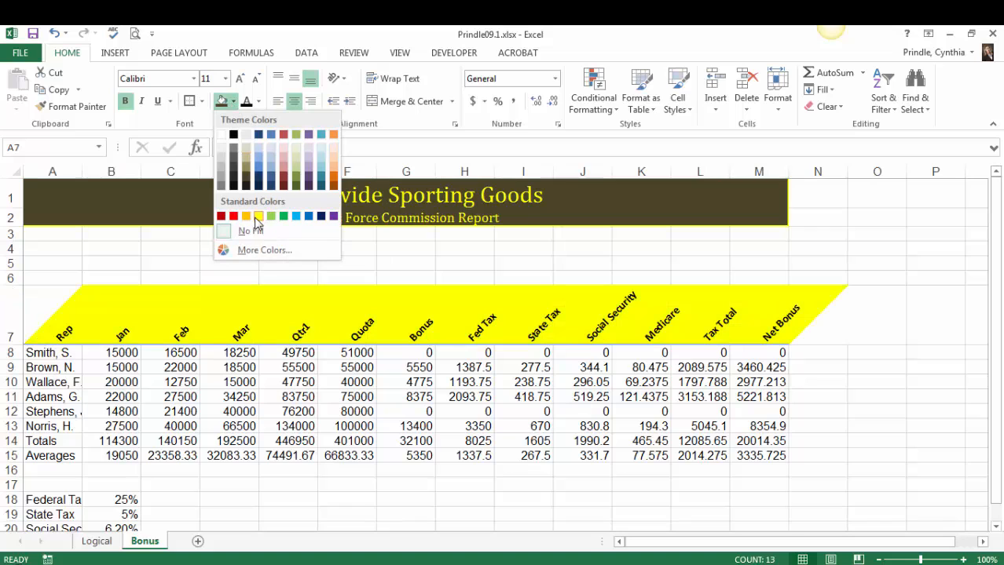
pyautogui.click(258, 217)
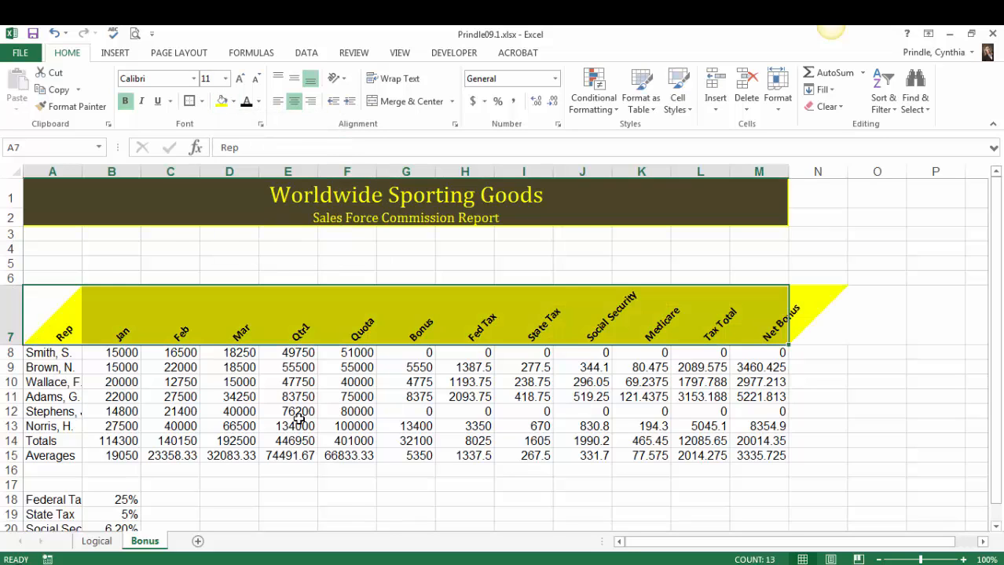
pyautogui.click(331, 463)
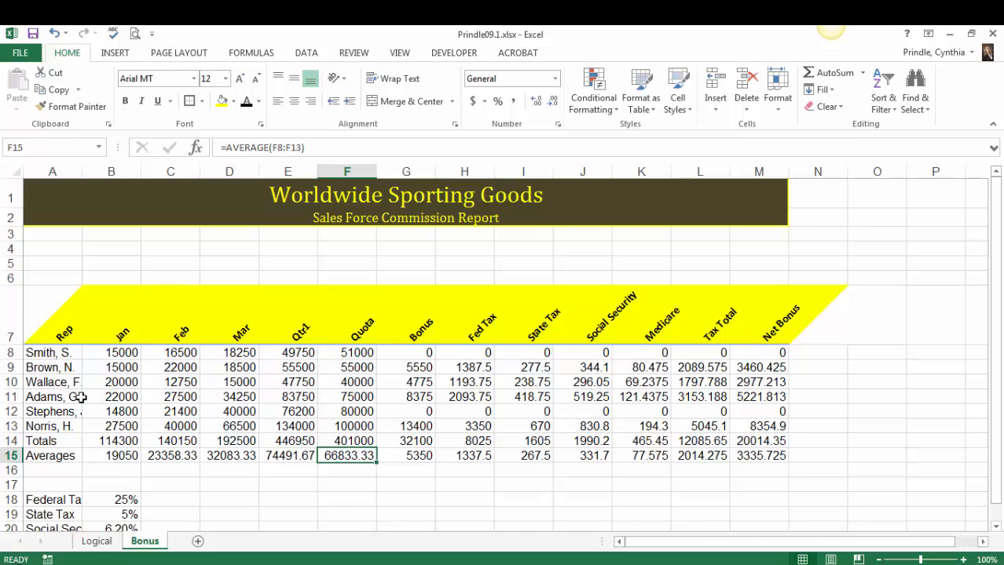
# Apply the Heading 4 cell style to the row labels in A8:A15
pyautogui.click(52, 353)
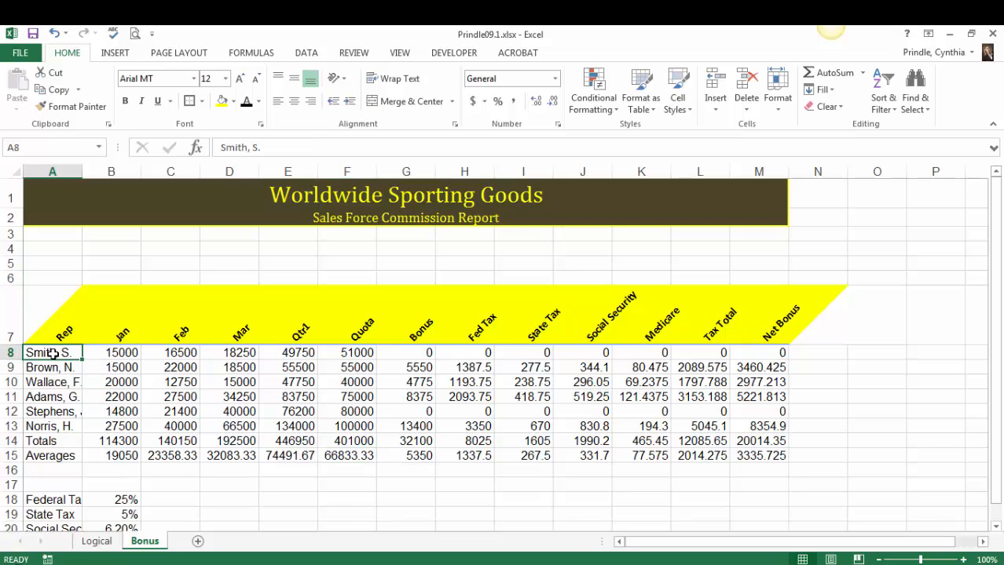
pyautogui.moveTo(53, 353); pyautogui.dragTo(49, 456)
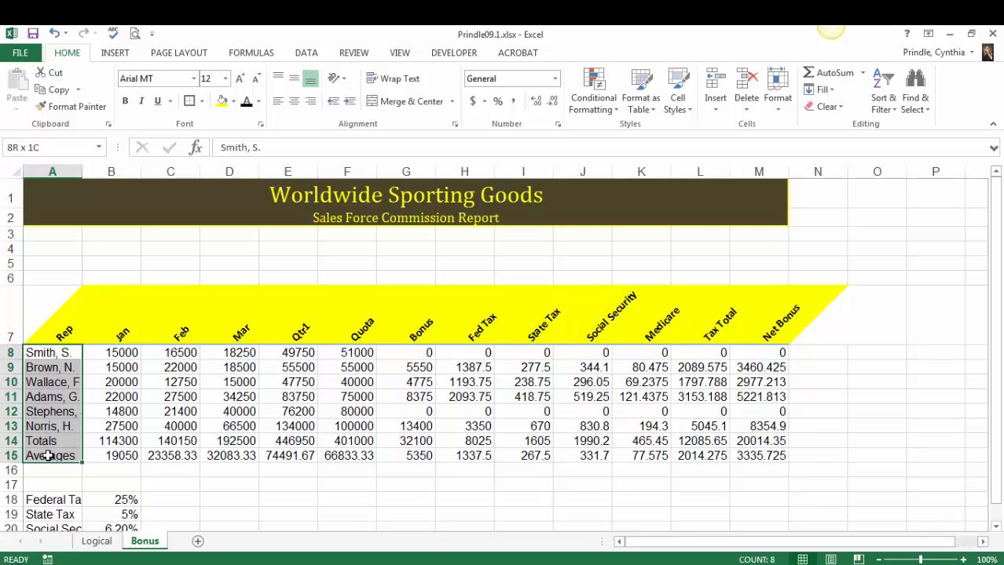
pyautogui.moveTo(49, 456); pyautogui.dragTo(49, 455)
pyautogui.click(677, 110)
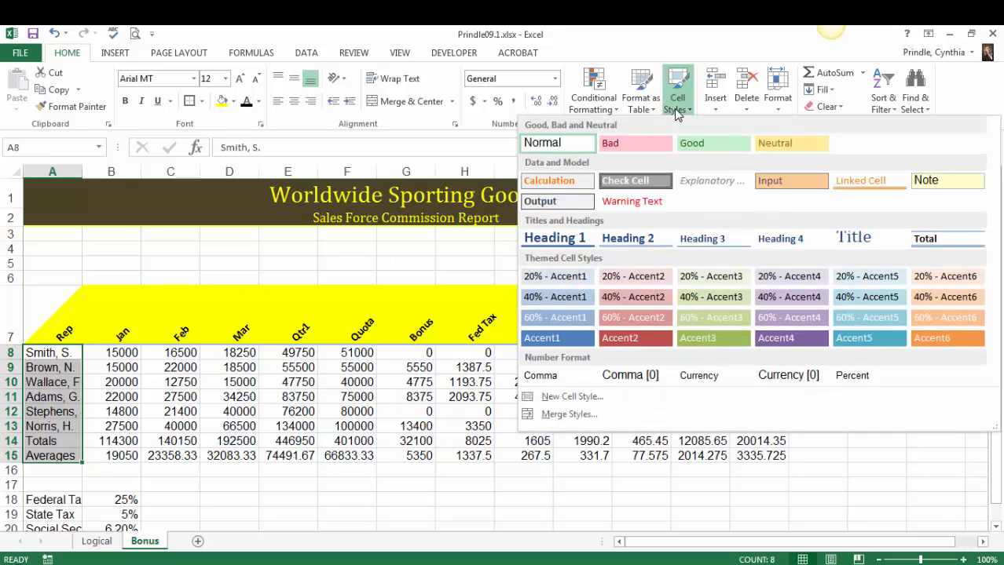
pyautogui.click(790, 245)
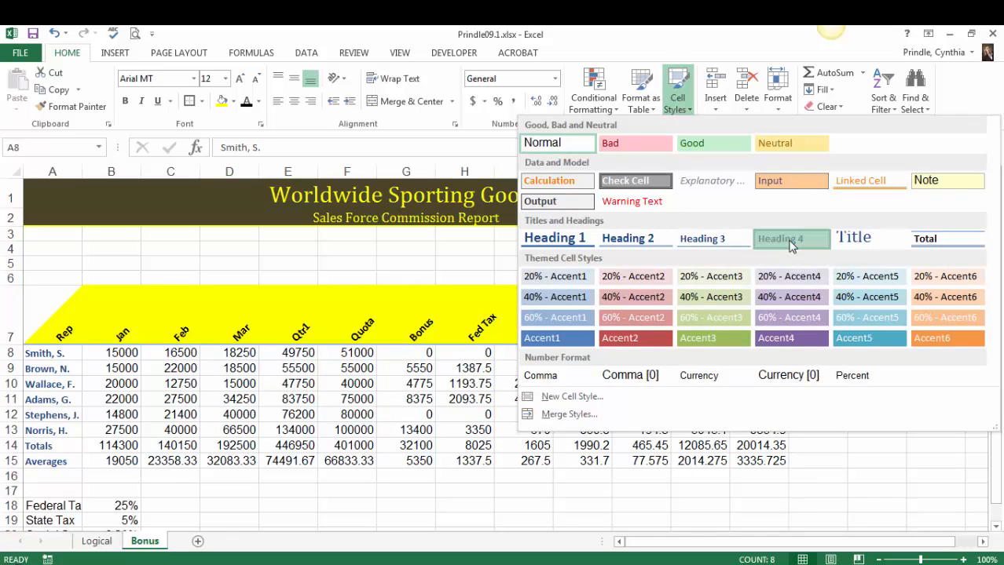
# Italicize the row labels in A8:A15 and fill their cells with yellow
pyautogui.click(142, 102)
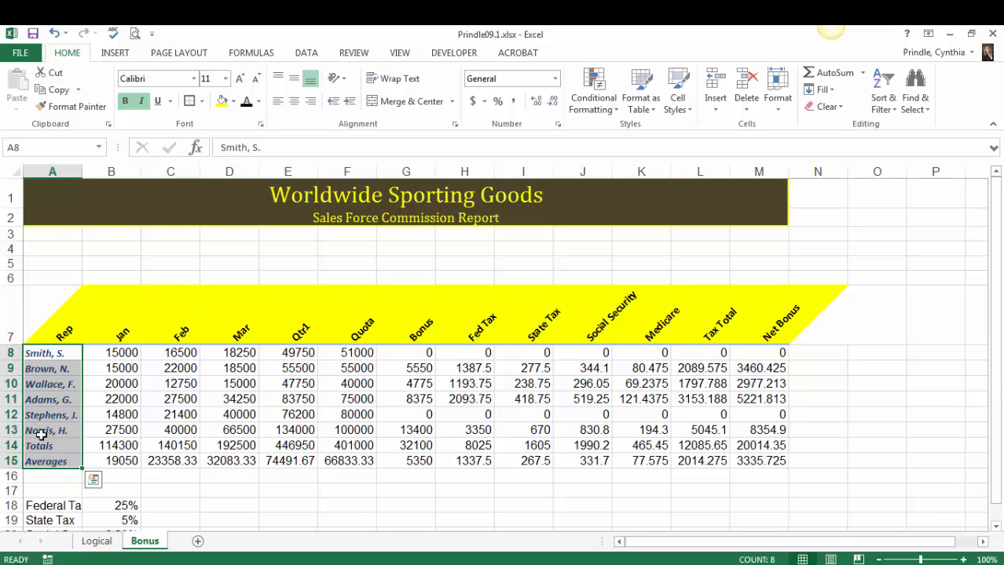
pyautogui.click(222, 101)
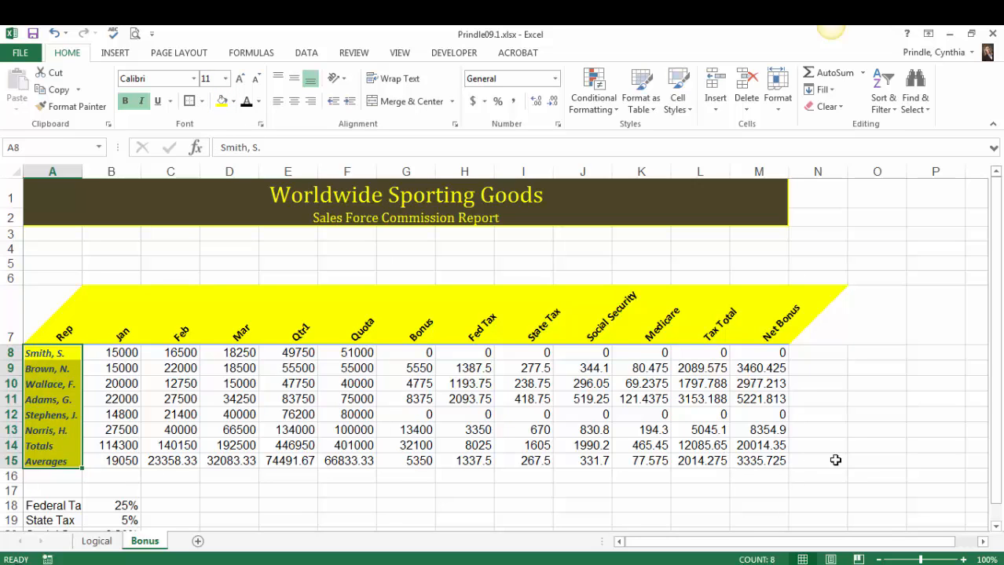
pyautogui.click(849, 430)
# Increase the height of the Totals row, row 14, to set it apart from the rep rows
pyautogui.scroll(-1, 659, 416)
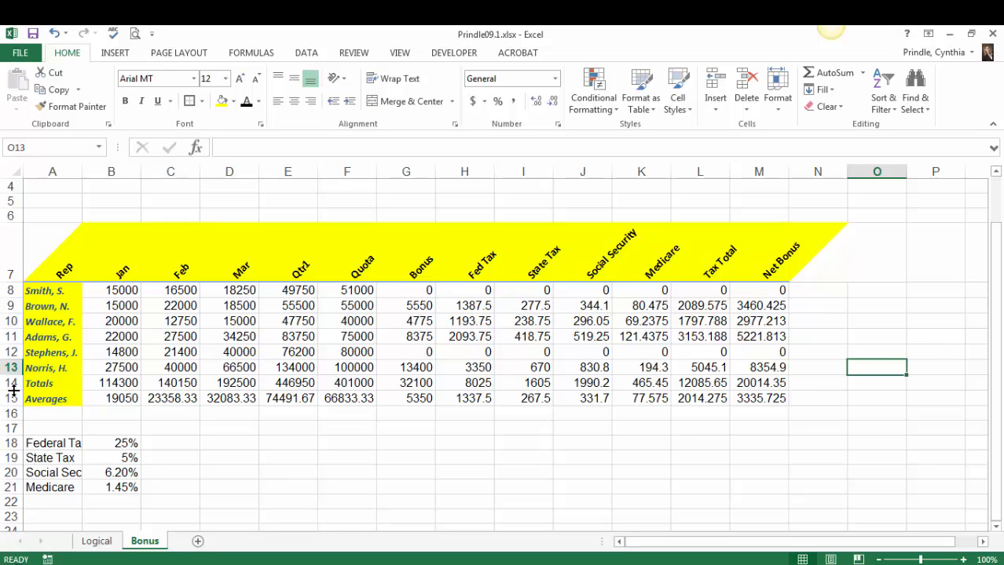
pyautogui.moveTo(12, 390); pyautogui.dragTo(13, 390)
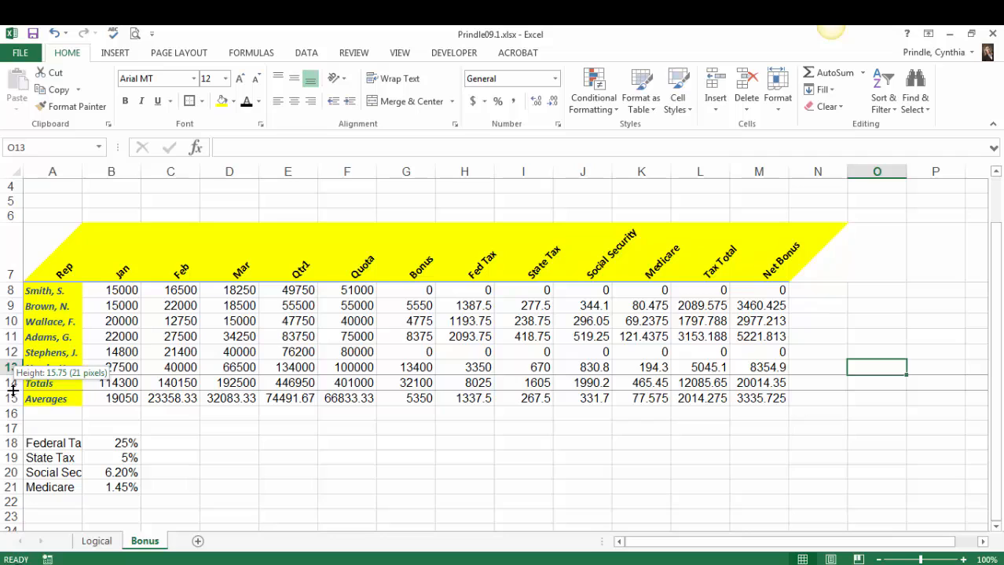
pyautogui.moveTo(13, 391); pyautogui.dragTo(13, 396)
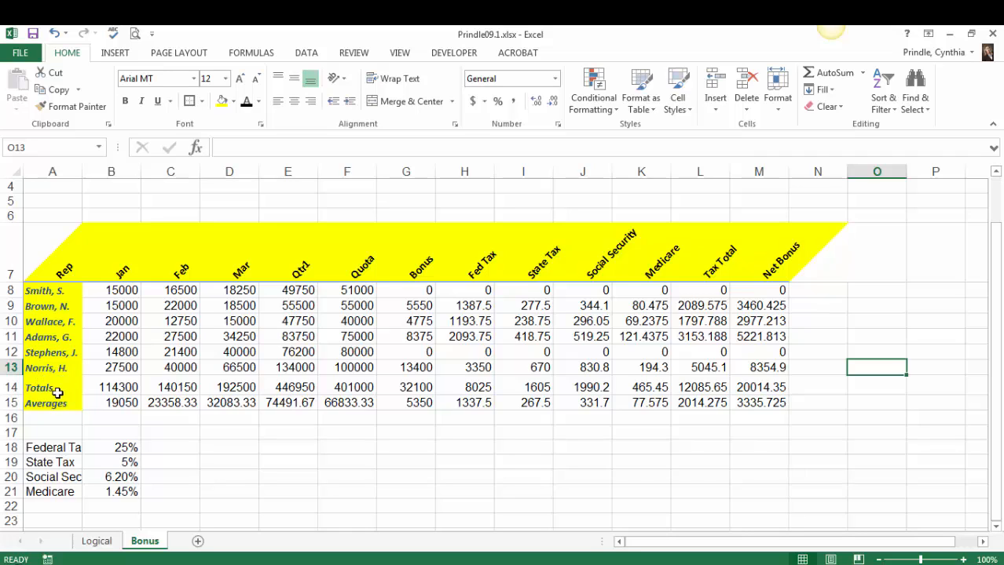
pyautogui.moveTo(14, 396); pyautogui.dragTo(15, 401)
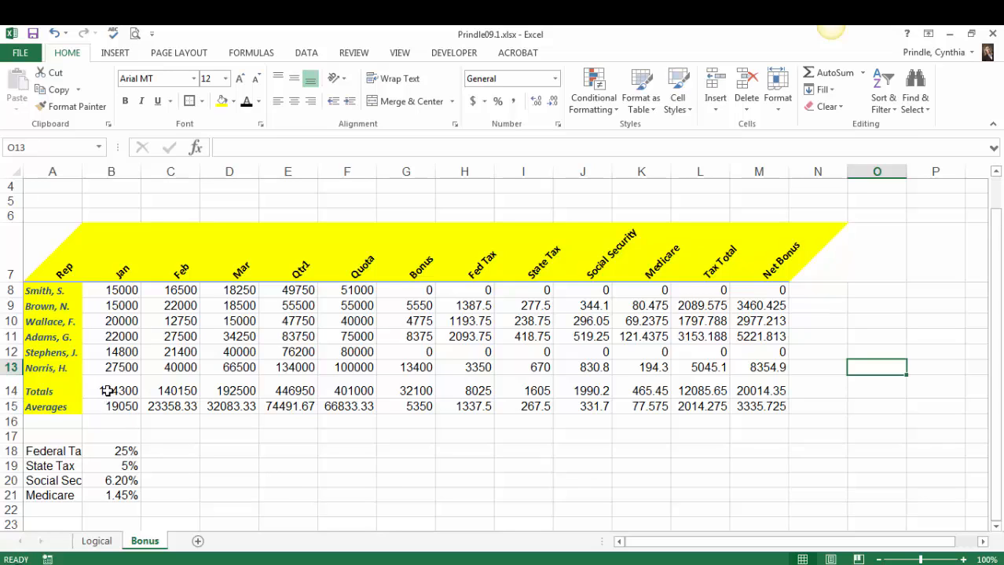
# Apply the Total cell style to the totals in B14:M14
pyautogui.moveTo(108, 392); pyautogui.dragTo(739, 392)
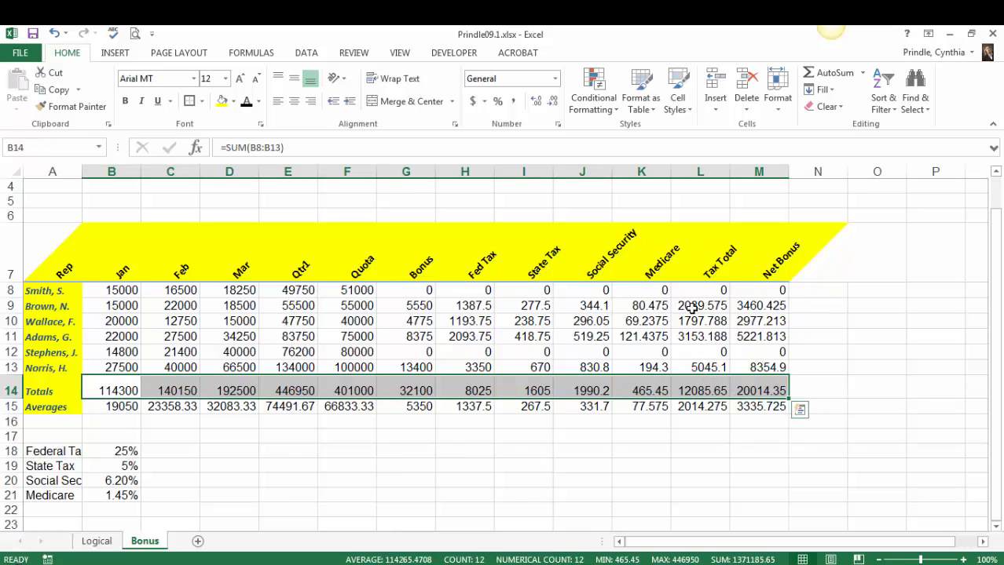
pyautogui.click(682, 106)
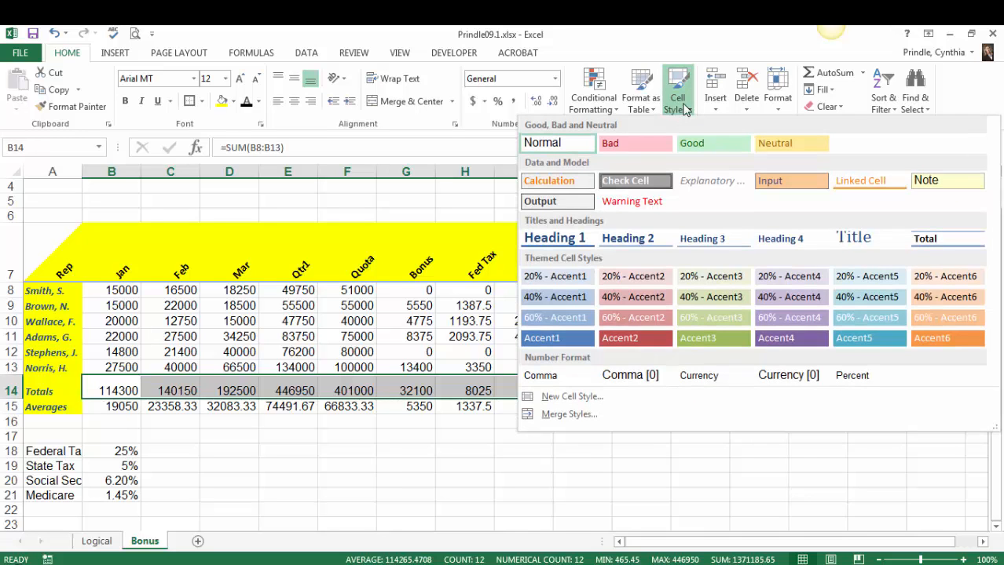
pyautogui.click(949, 244)
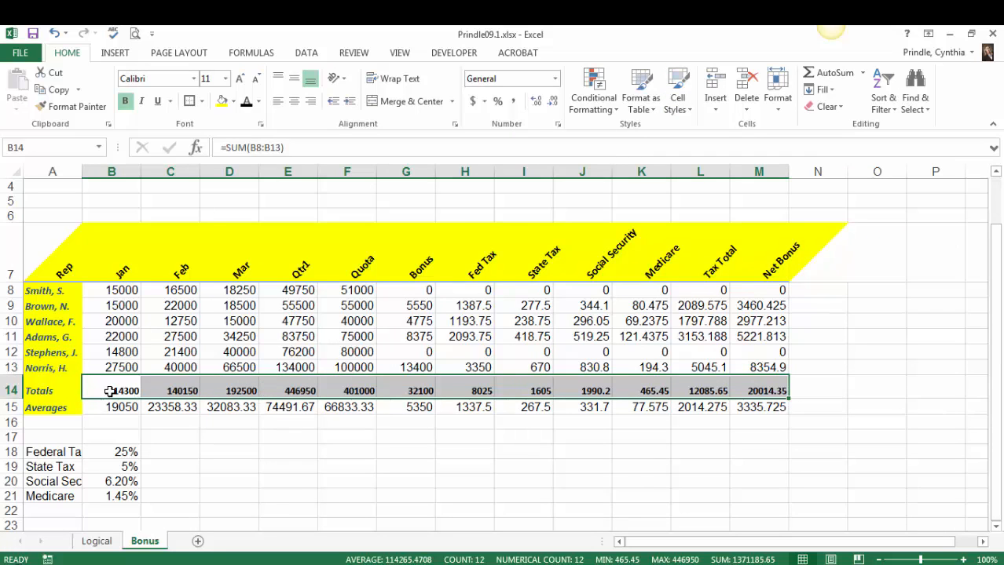
pyautogui.click(412, 479)
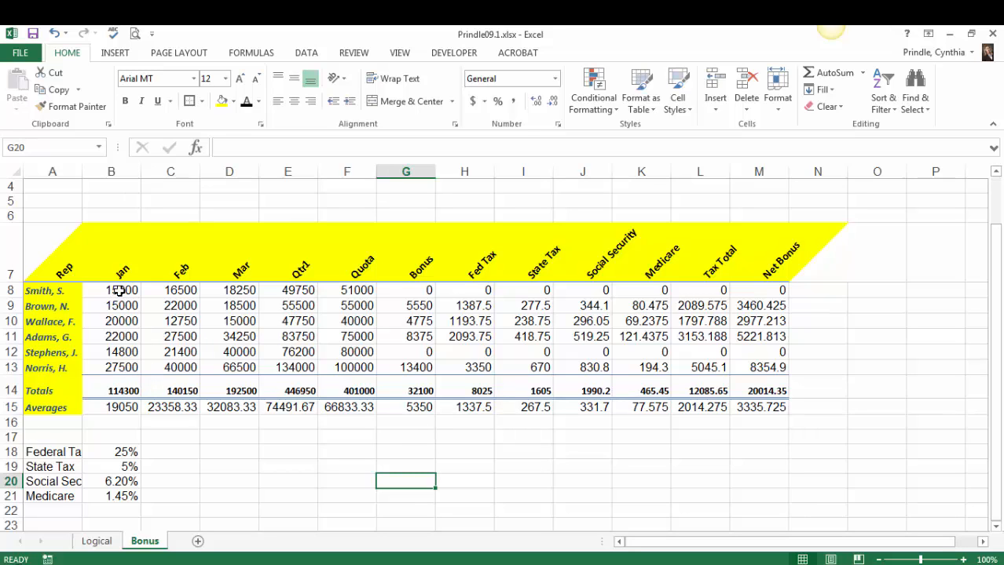
# Set the font size of the rep figures in B8:M13 and the averages in B15:M15 to 11
pyautogui.moveTo(118, 291); pyautogui.dragTo(741, 363)
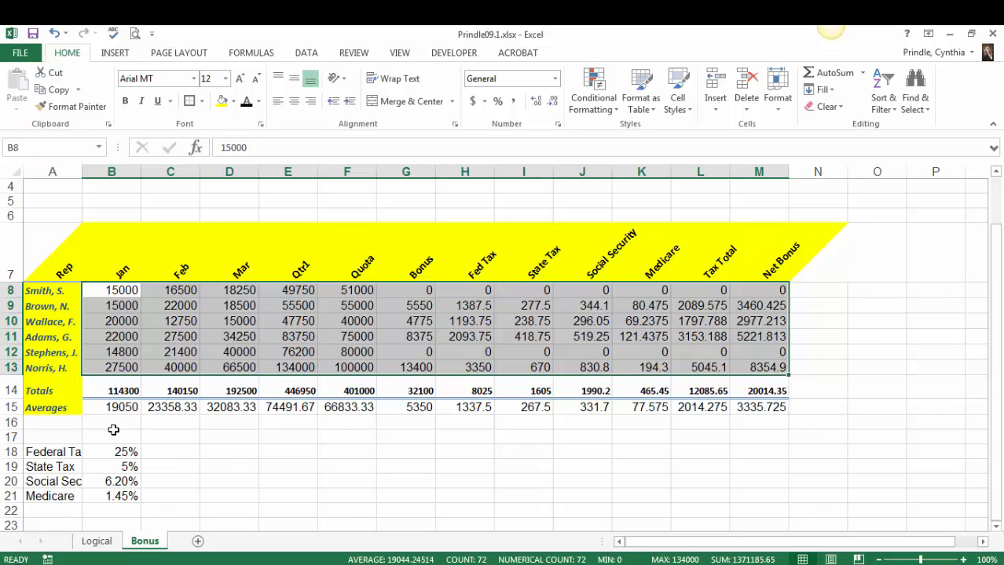
pyautogui.moveTo(110, 410); pyautogui.dragTo(756, 412)
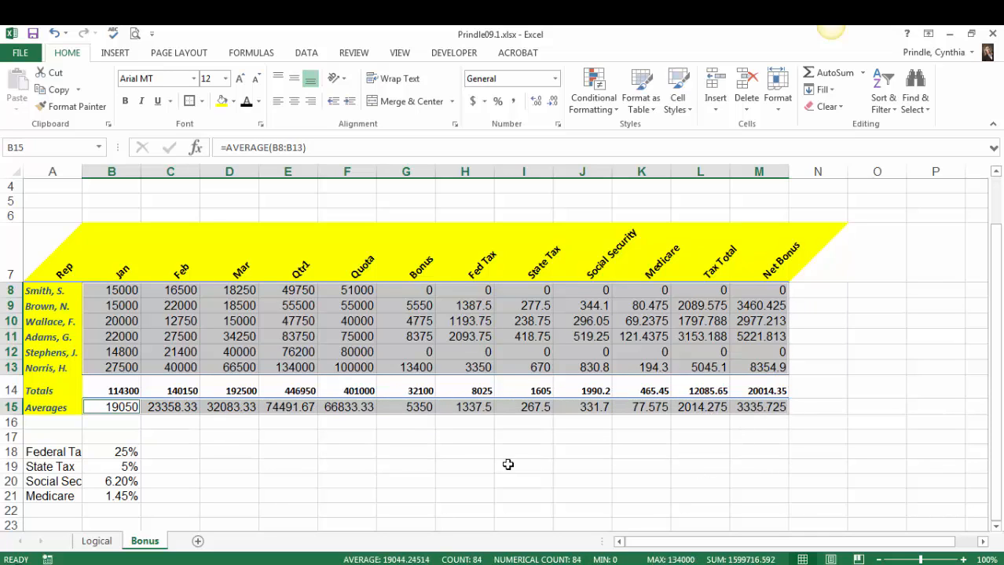
pyautogui.click(225, 79)
pyautogui.click(213, 139)
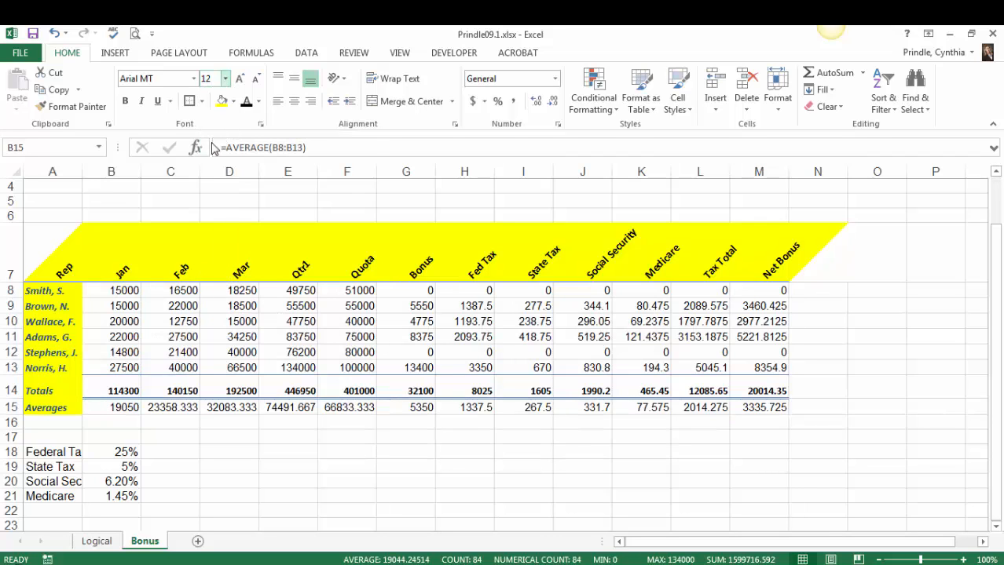
pyautogui.click(333, 464)
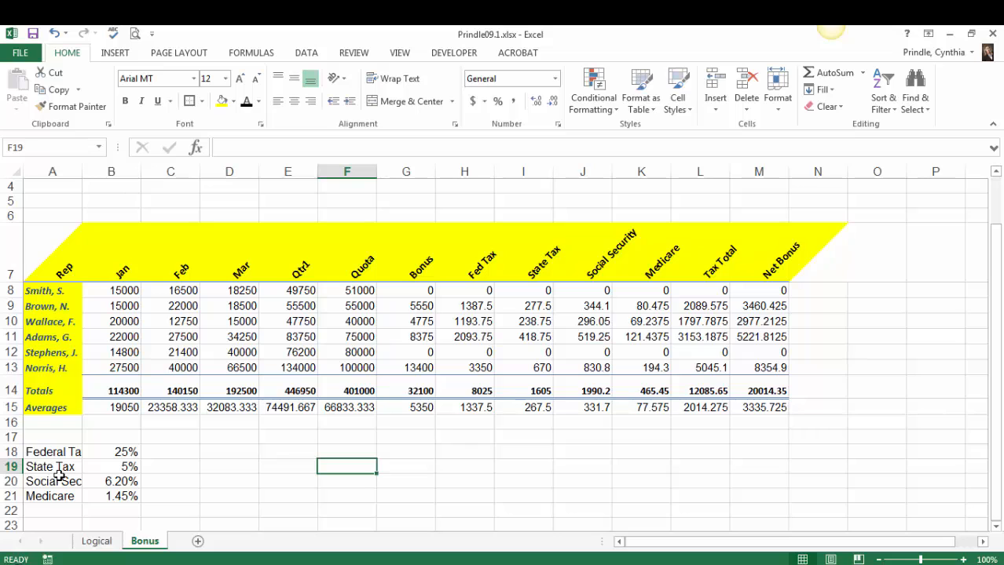
# Format the totals in B14:M14 with the dollar Accounting number format
pyautogui.click(125, 386)
pyautogui.moveTo(169, 387); pyautogui.dragTo(761, 397)
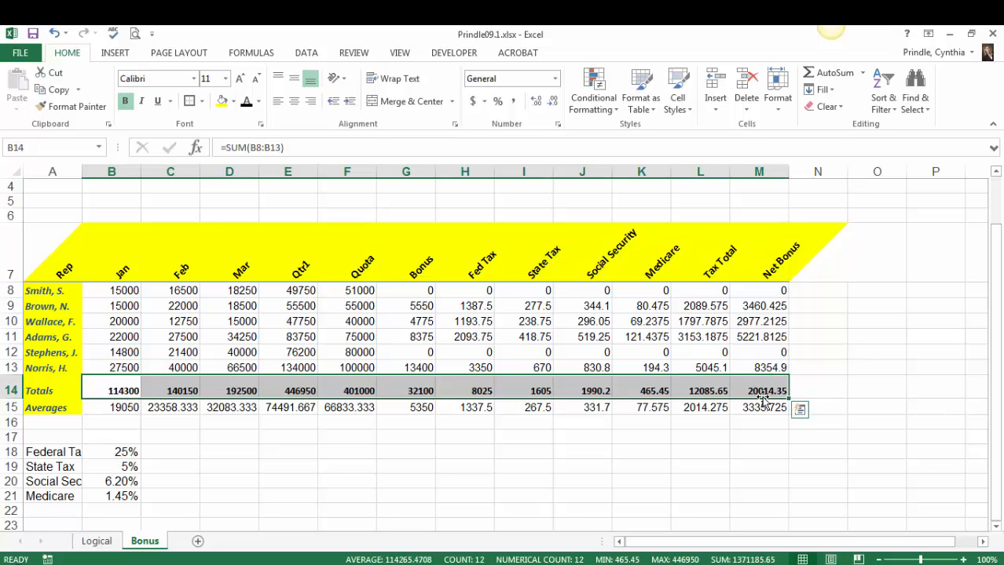
pyautogui.click(473, 101)
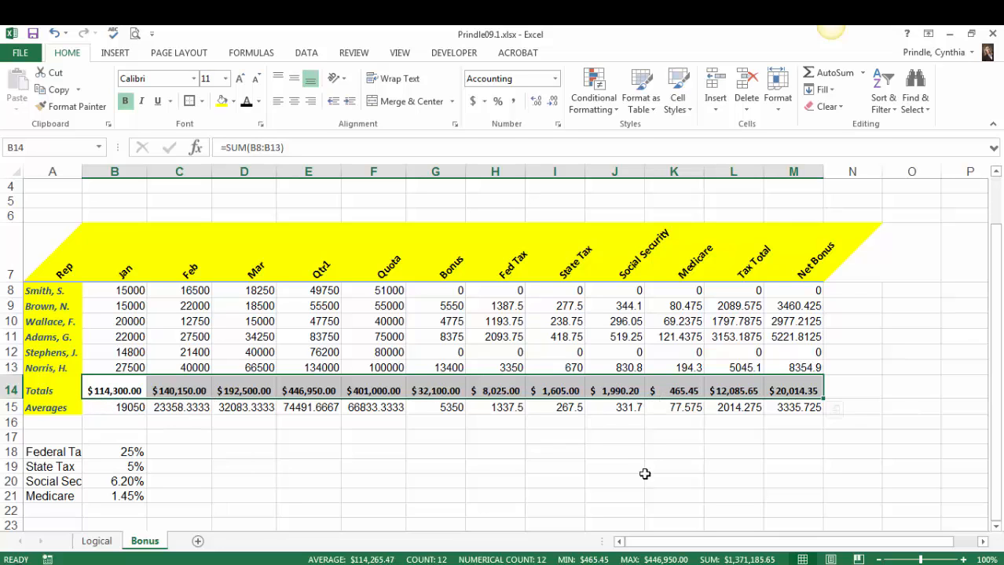
# Apply the comma number format to the rep figures in B8:M13 and the averages in B15:M15
pyautogui.click(131, 290)
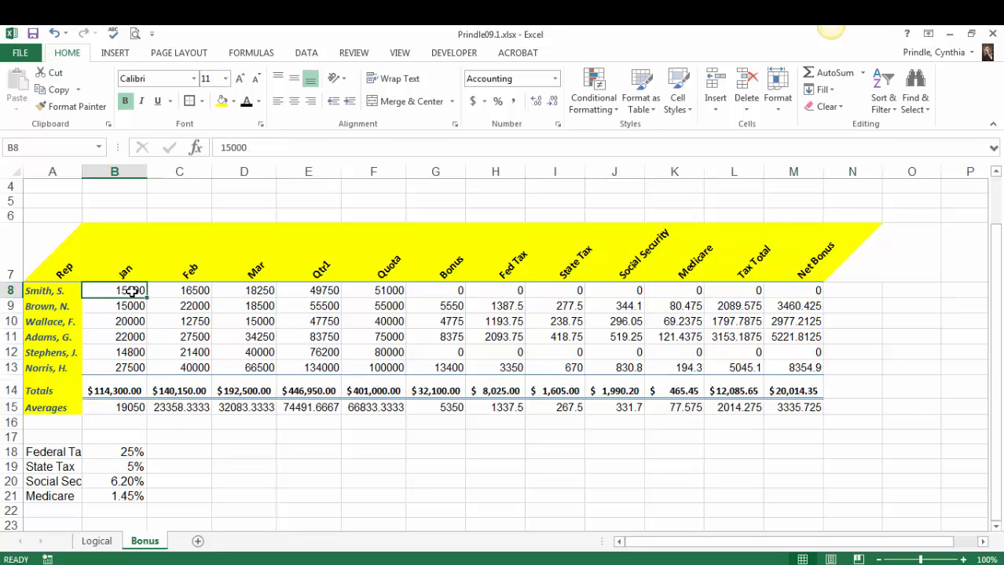
pyautogui.moveTo(131, 290); pyautogui.dragTo(786, 368)
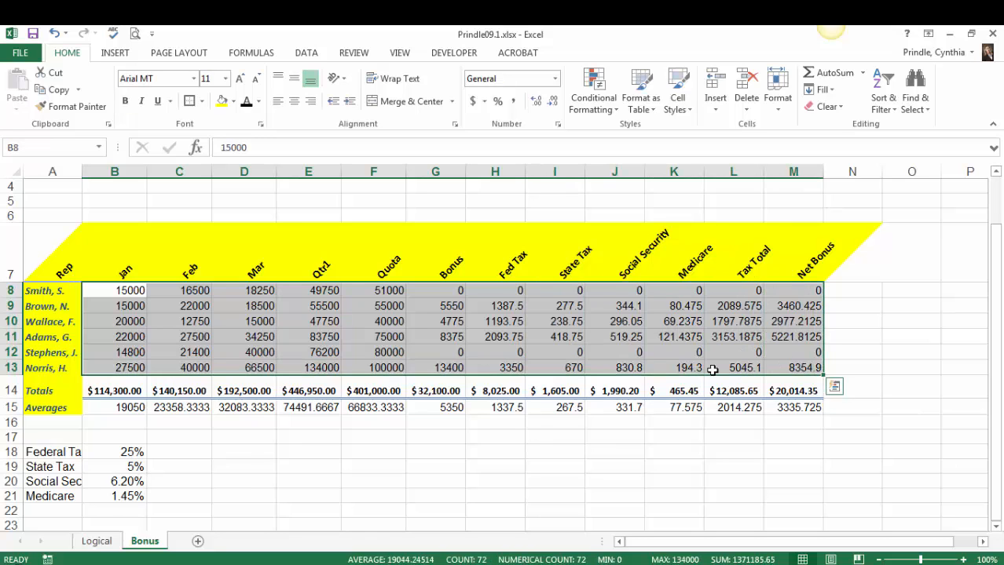
pyautogui.click(512, 103)
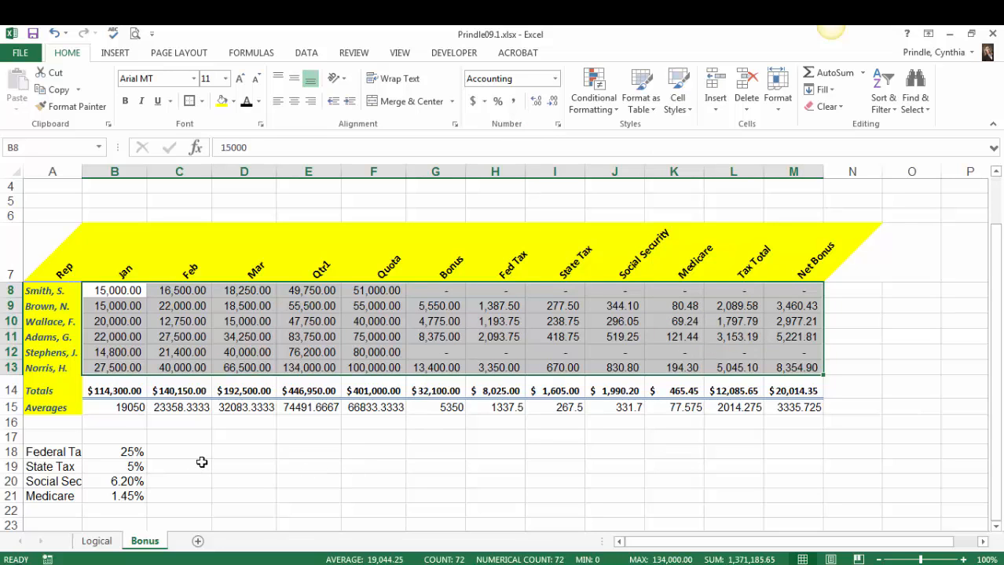
pyautogui.moveTo(125, 410); pyautogui.dragTo(820, 406)
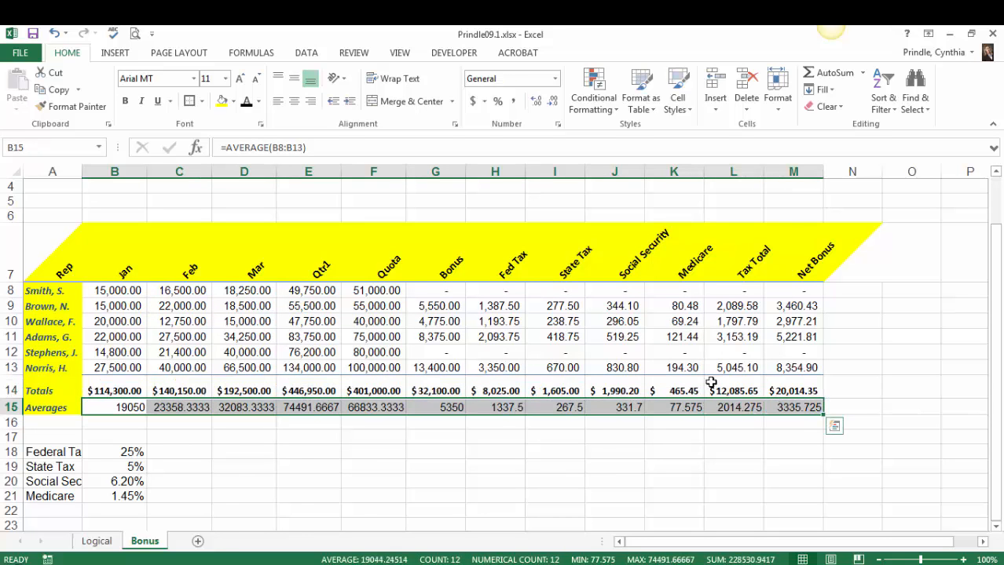
pyautogui.click(513, 101)
pyautogui.click(633, 468)
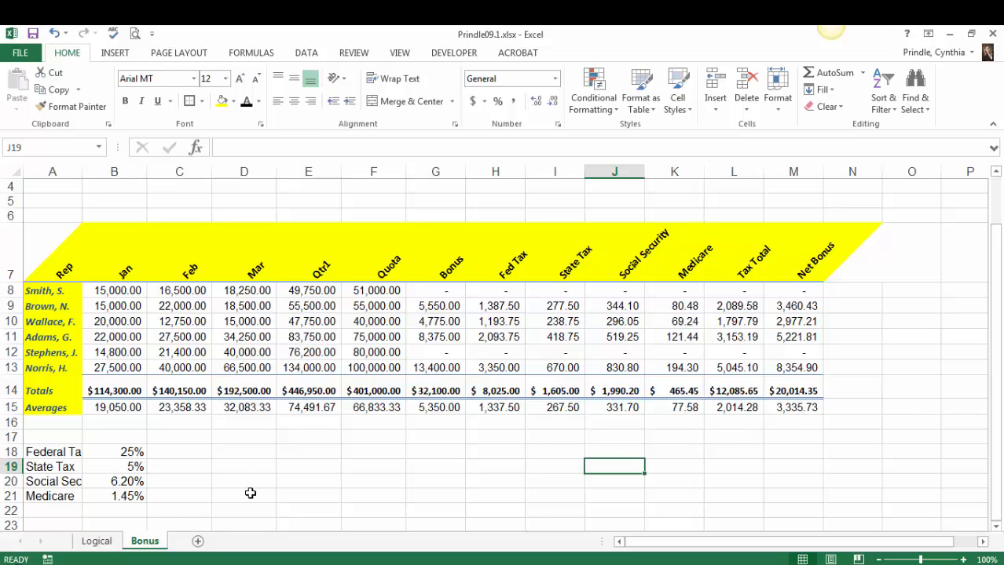
# Fill the totals cells B14:M14 with yellow
pyautogui.moveTo(101, 390); pyautogui.dragTo(779, 390)
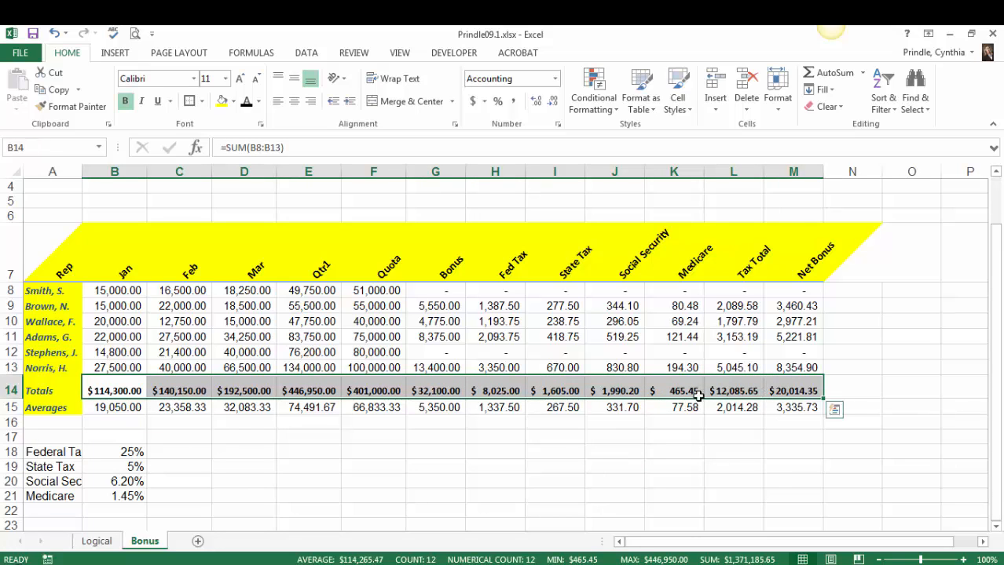
pyautogui.click(223, 105)
pyautogui.click(477, 481)
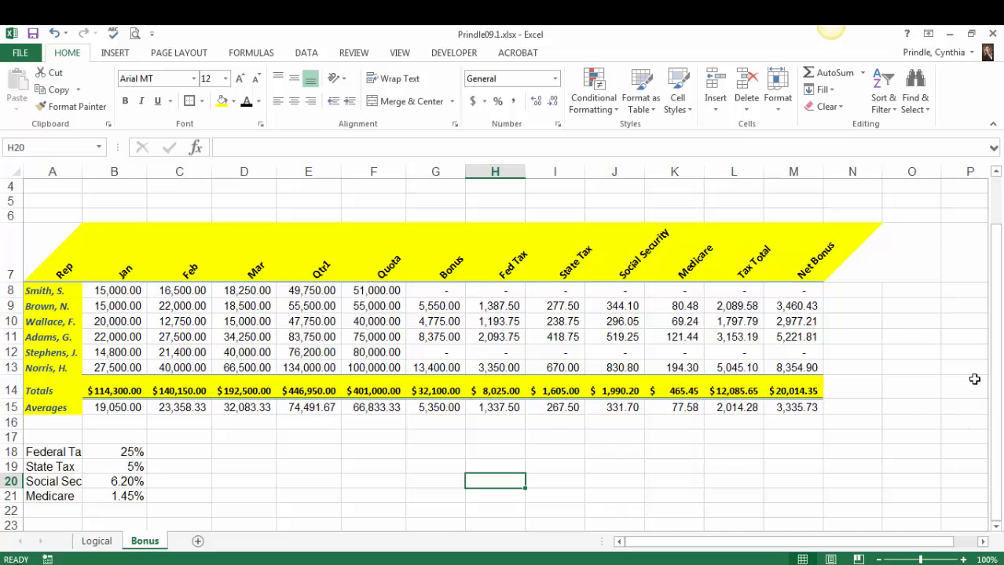
pyautogui.scroll(1, 965, 386)
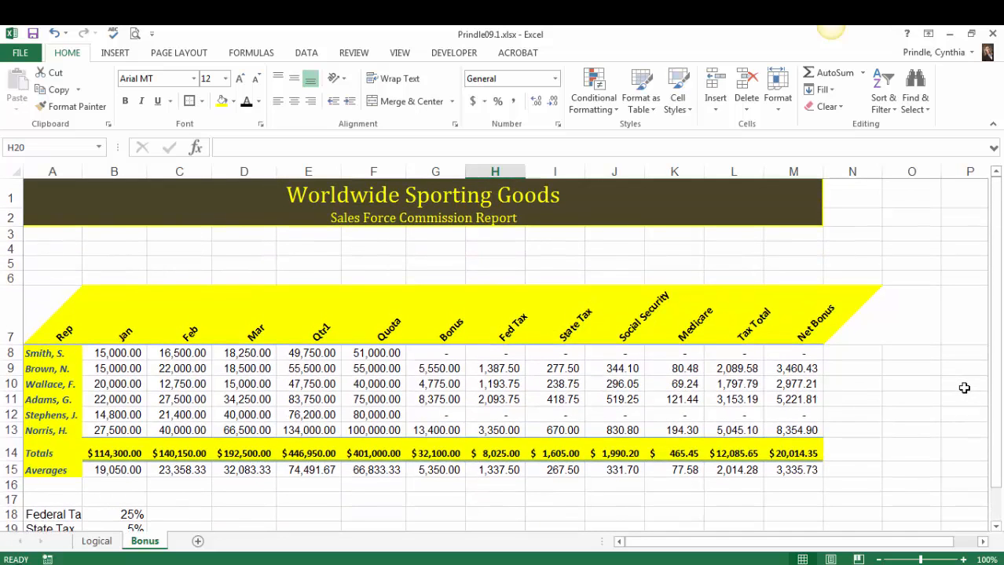
# Set the font size of the tax rate table in A18:B21 to 11 and autofit column A's width to its contents
pyautogui.scroll(-1, 951, 378)
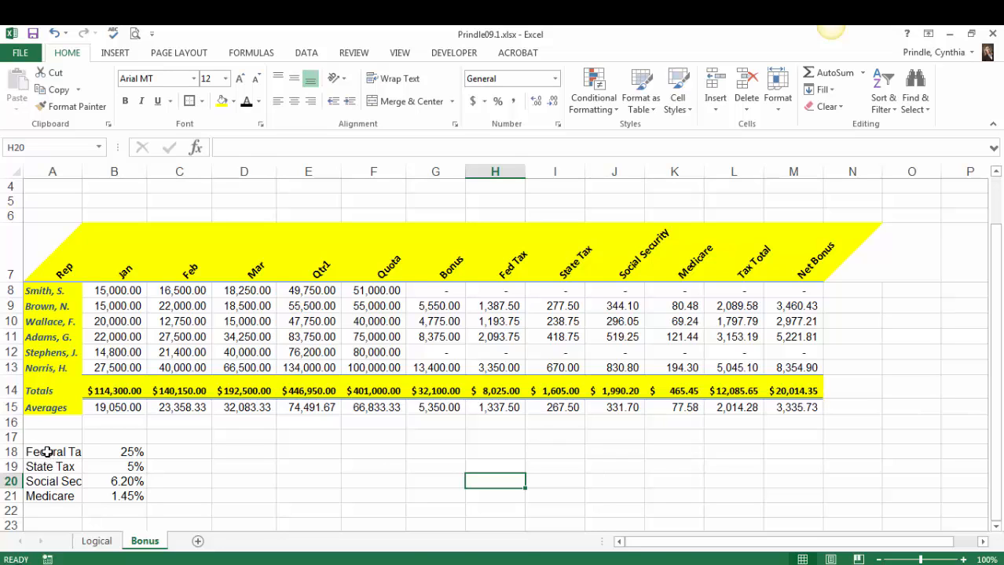
pyautogui.moveTo(44, 453); pyautogui.dragTo(114, 495)
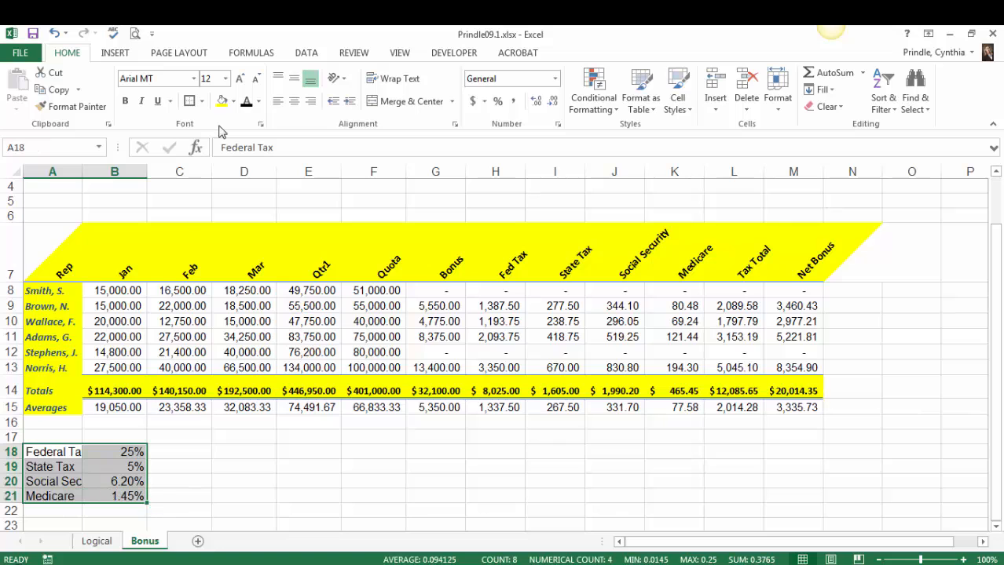
pyautogui.click(225, 78)
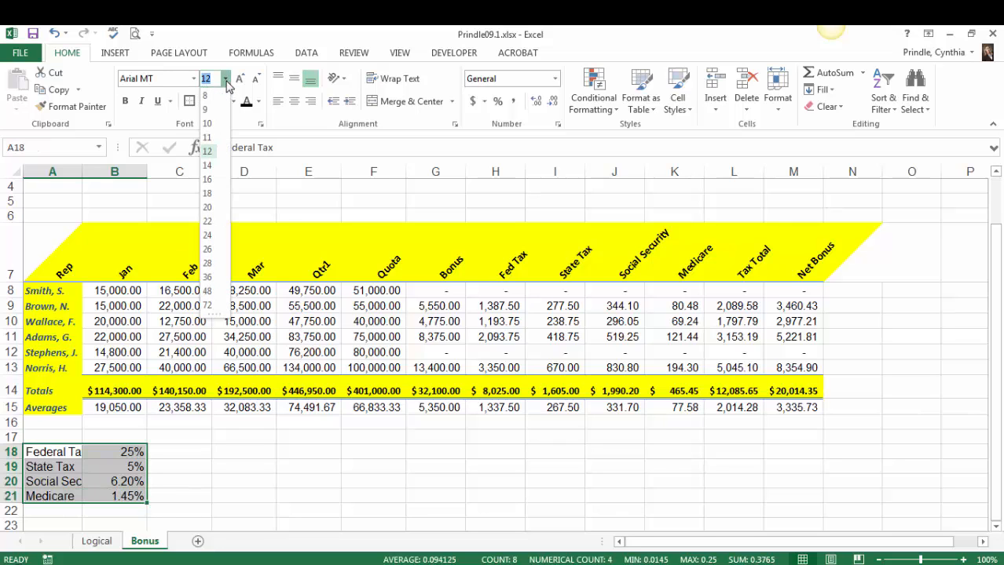
pyautogui.click(208, 140)
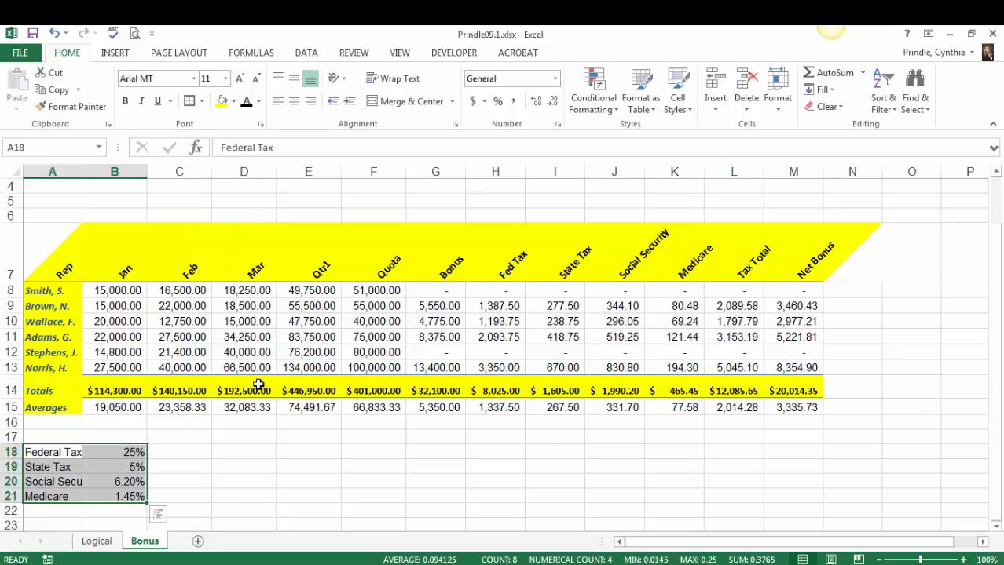
pyautogui.click(260, 466)
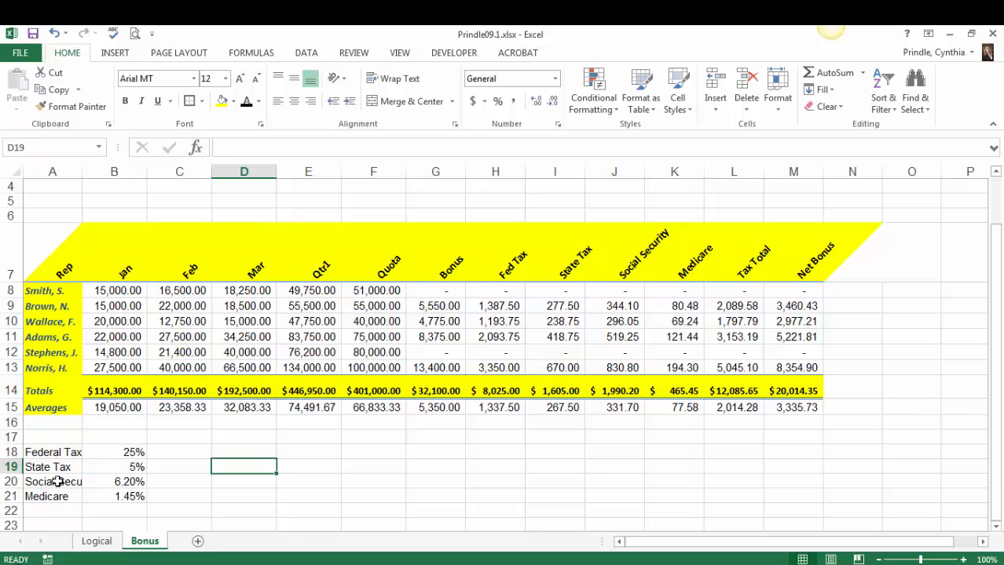
pyautogui.doubleClick(81, 171)
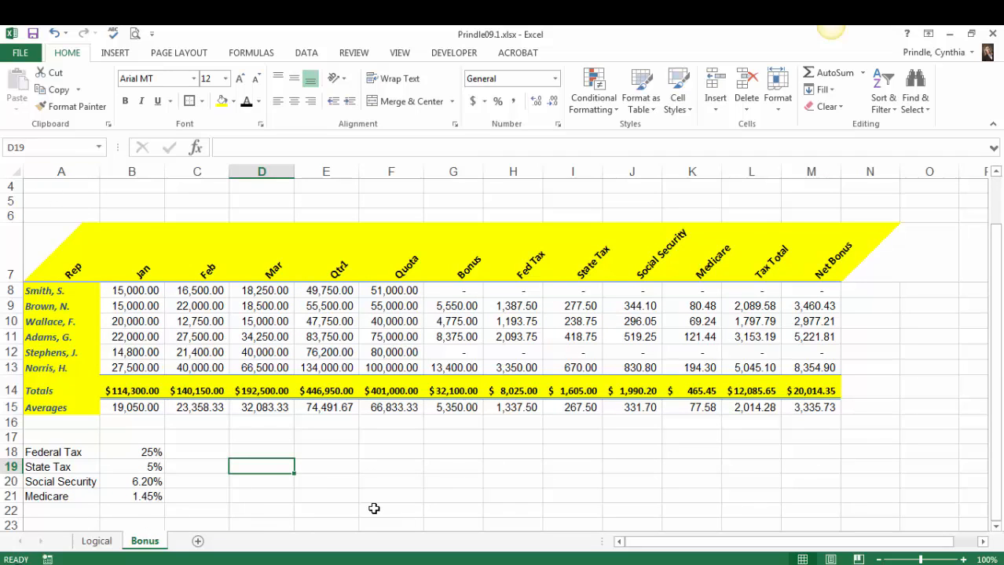
pyautogui.scroll(1, 375, 508)
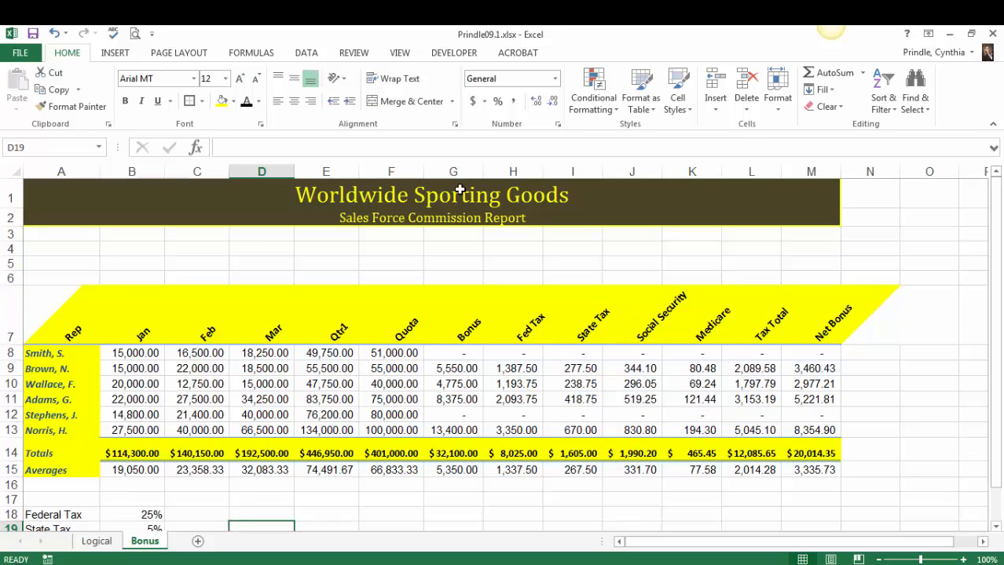
# Fill the tax rate table A18:B21 with the title banner's dark brown and set its text color to yellow
pyautogui.scroll(-1, 361, 386)
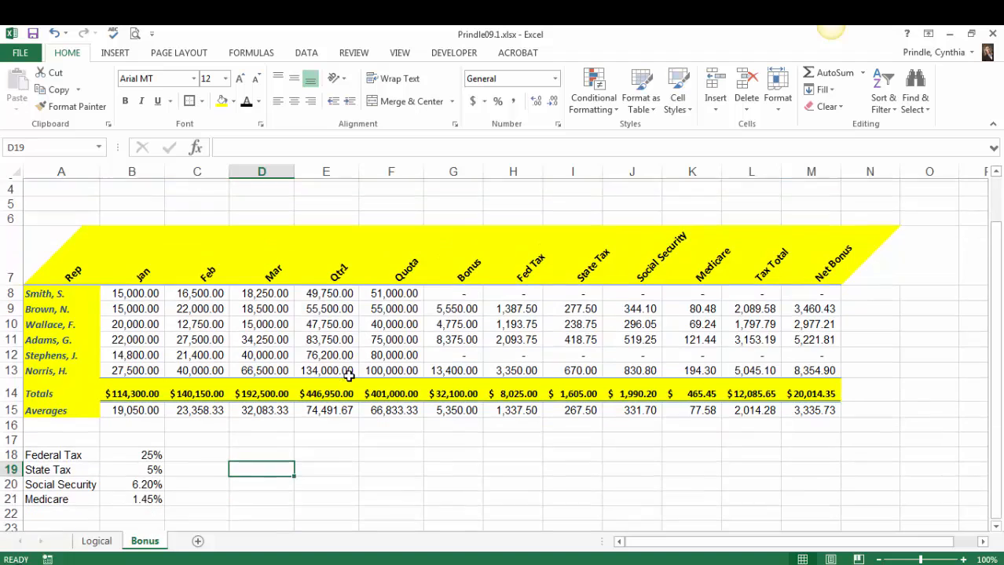
pyautogui.scroll(1, 382, 328)
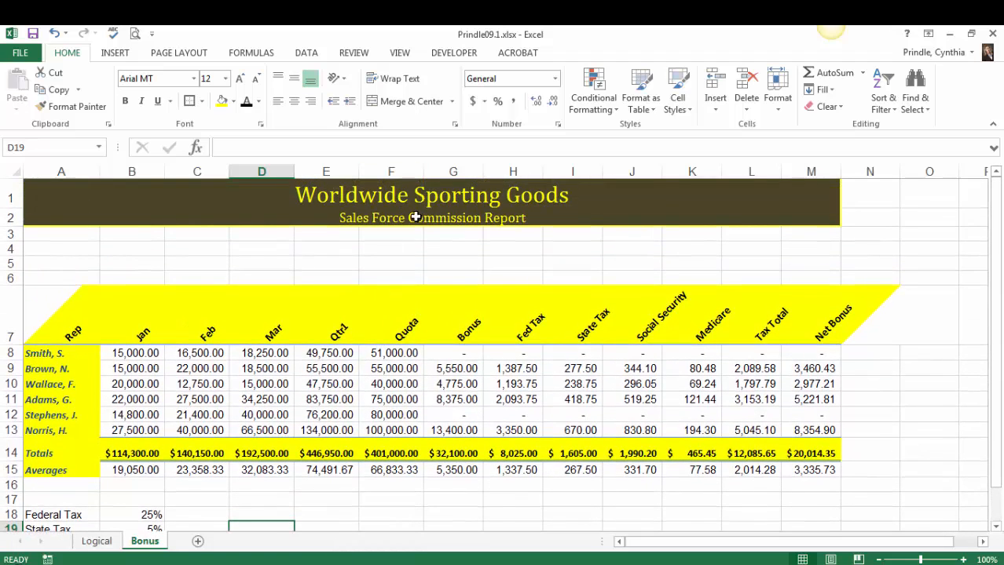
pyautogui.scroll(-1, 422, 210)
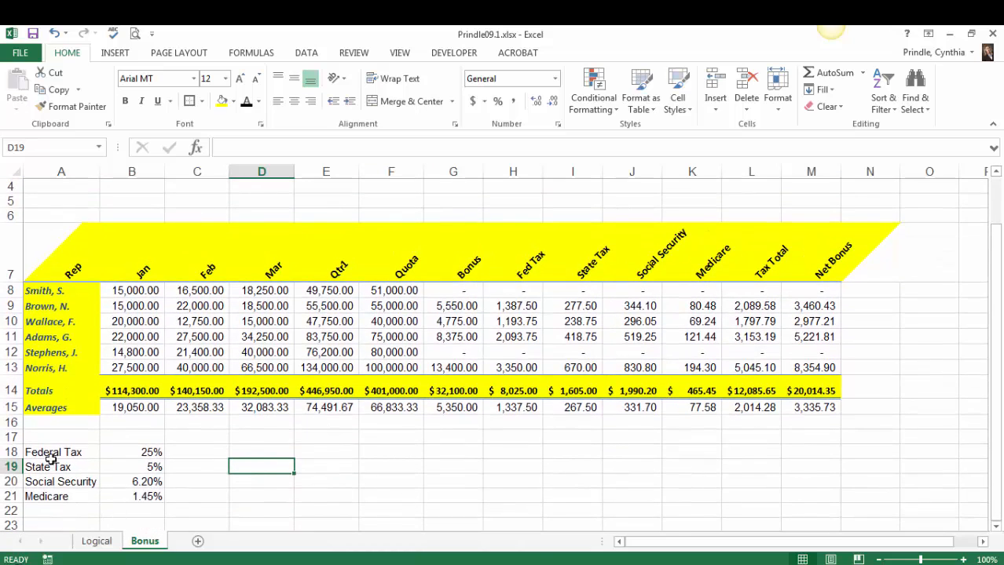
pyautogui.click(52, 454)
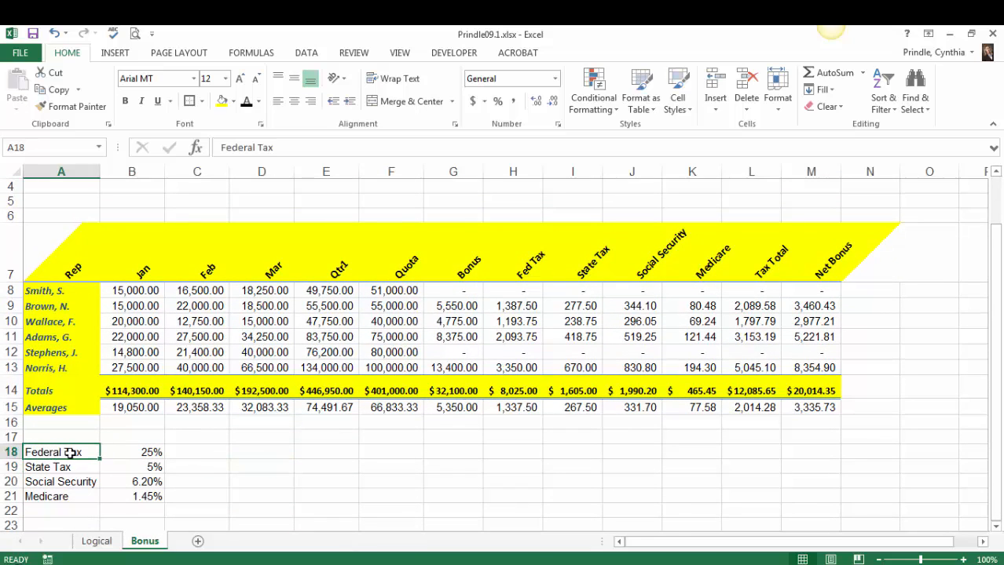
pyautogui.moveTo(69, 453); pyautogui.dragTo(136, 498)
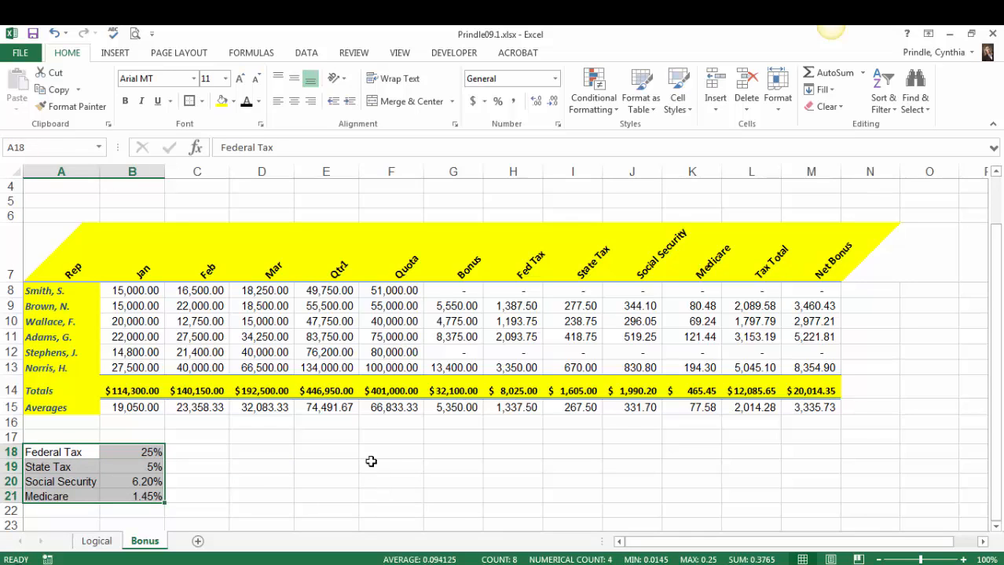
pyautogui.click(233, 103)
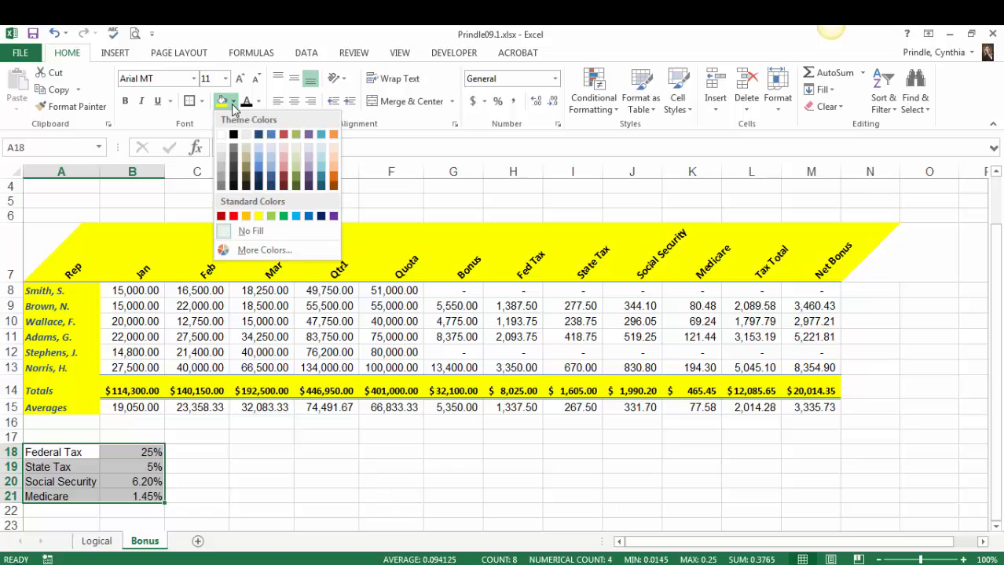
pyautogui.click(246, 179)
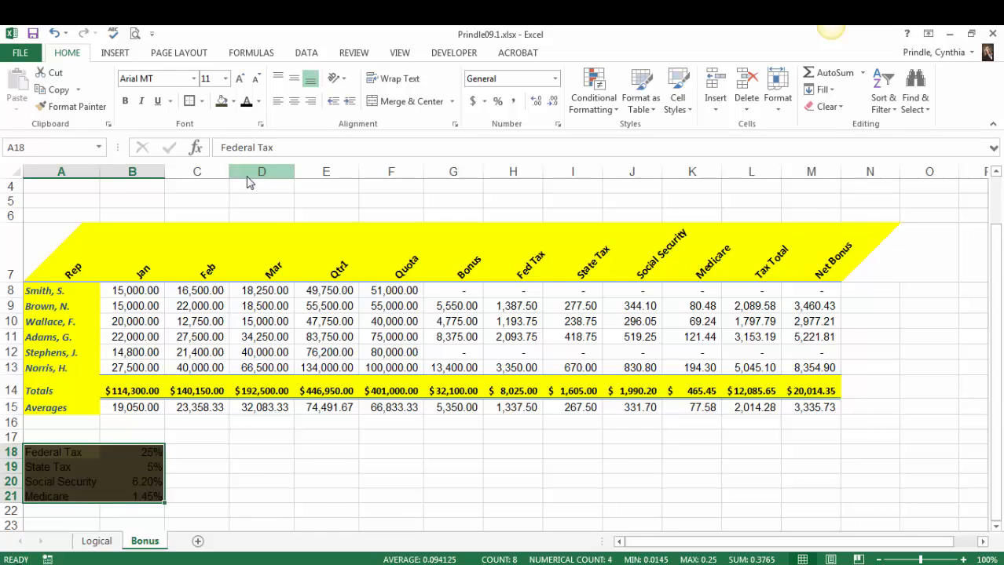
pyautogui.click(258, 102)
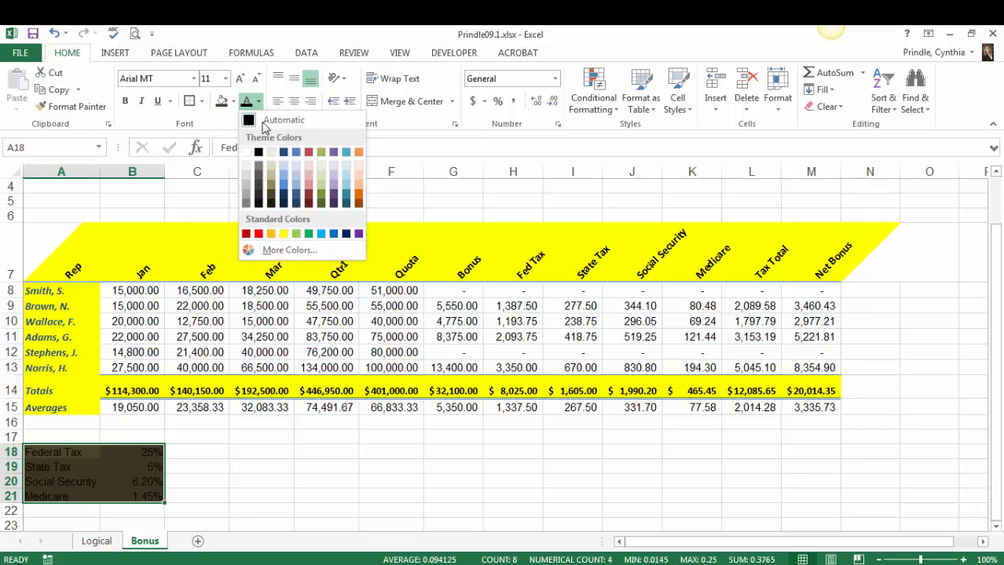
pyautogui.click(283, 234)
pyautogui.click(437, 484)
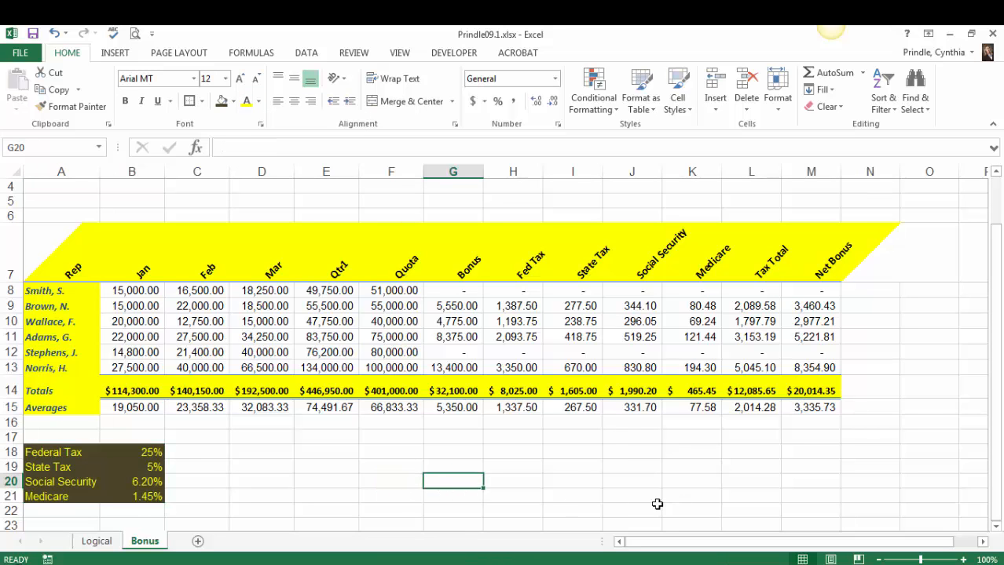
pyautogui.scroll(1, 656, 501)
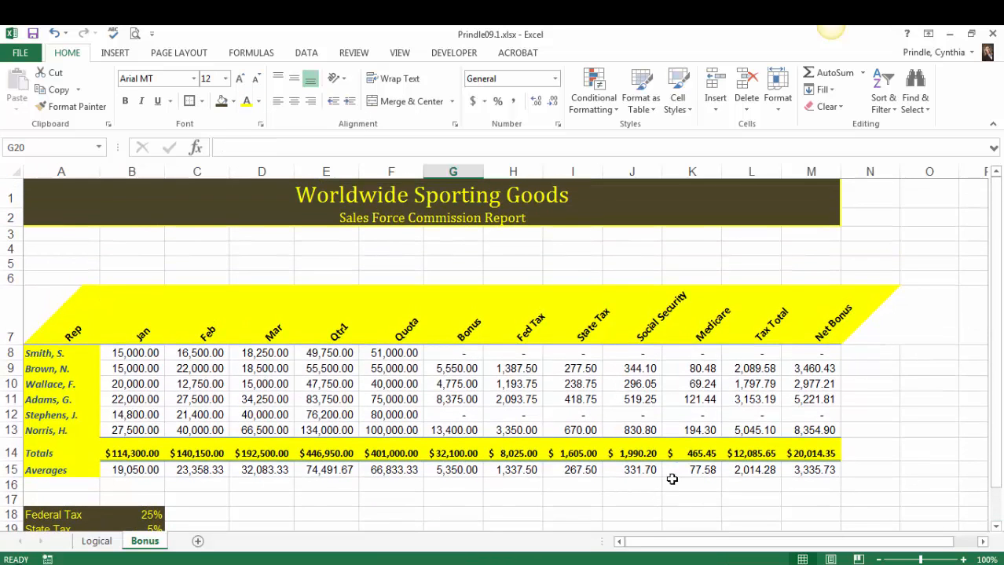
pyautogui.scroll(-1, 707, 448)
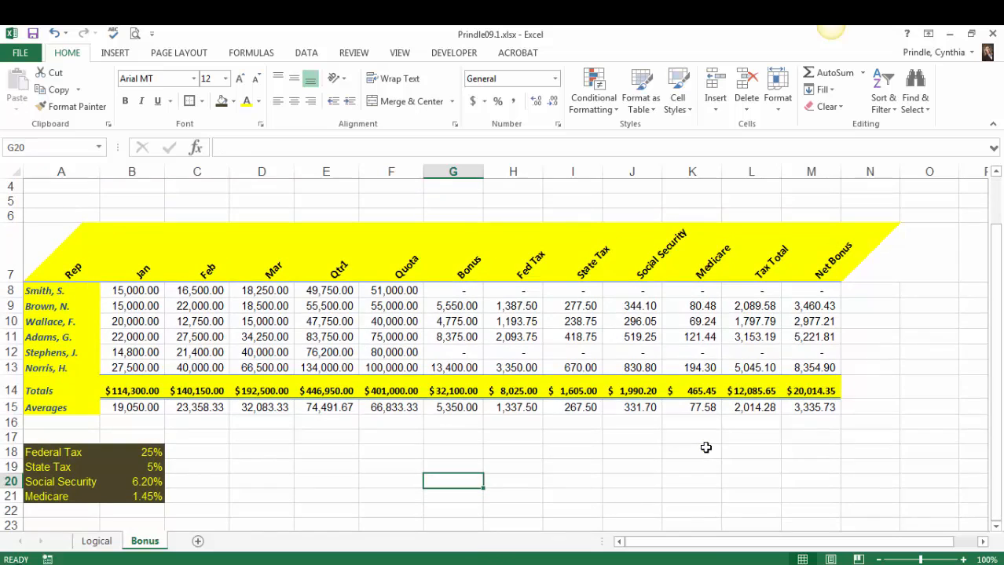
pyautogui.scroll(1, 706, 448)
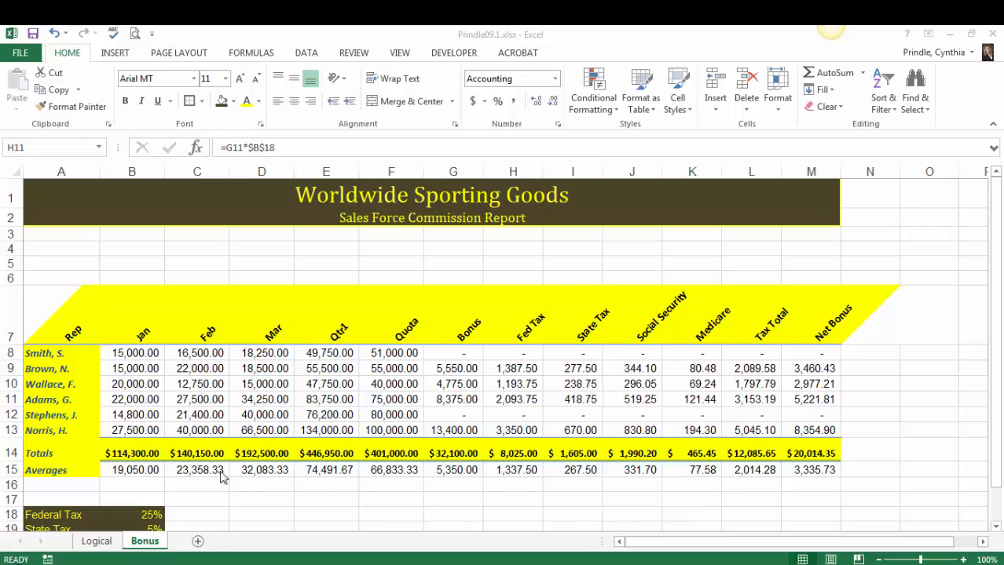
# Change the font of the first rep's figures in B8:M8 to Calibri
pyautogui.click(141, 454)
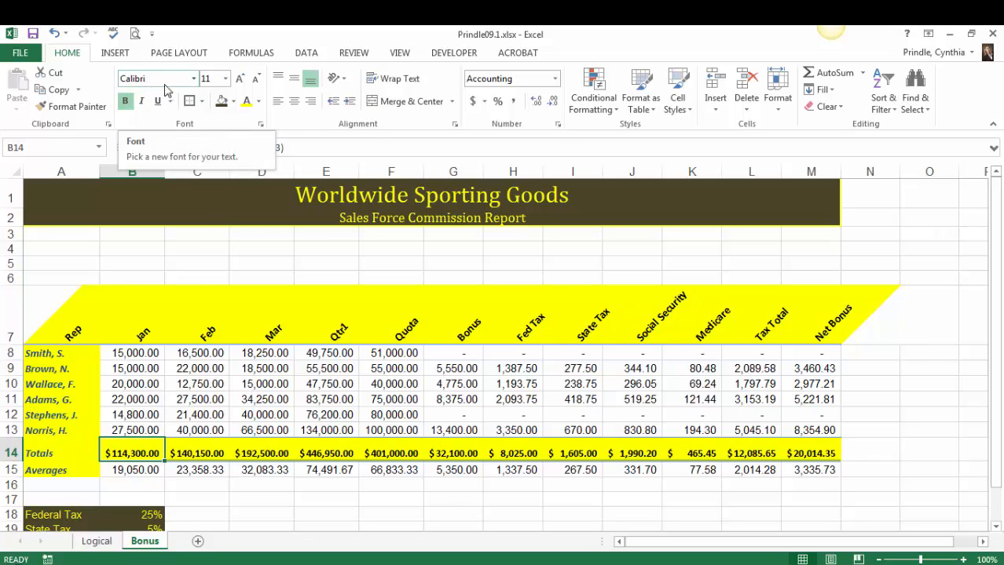
pyautogui.click(136, 356)
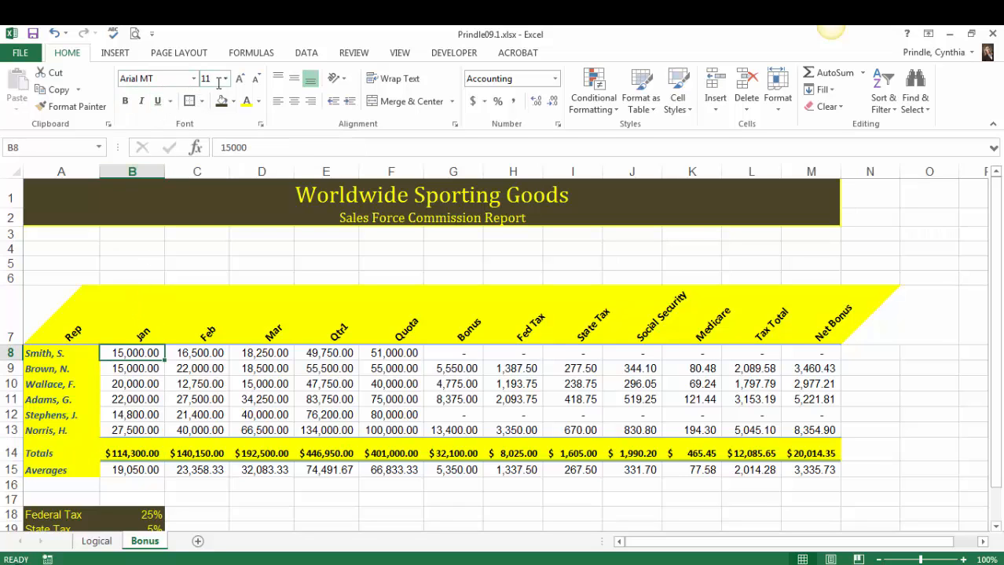
pyautogui.click(206, 379)
pyautogui.click(298, 385)
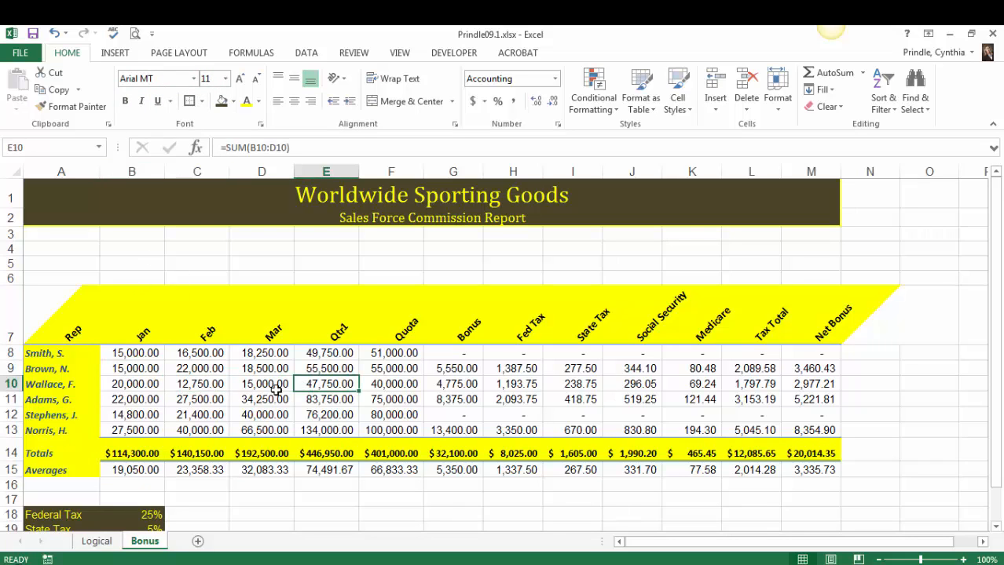
pyautogui.click(203, 396)
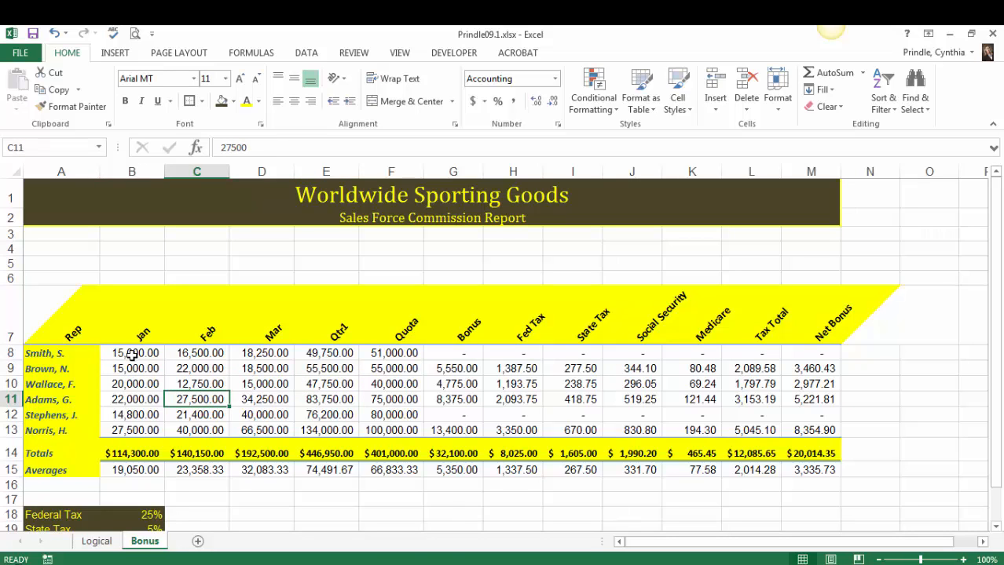
pyautogui.moveTo(132, 355); pyautogui.dragTo(789, 356)
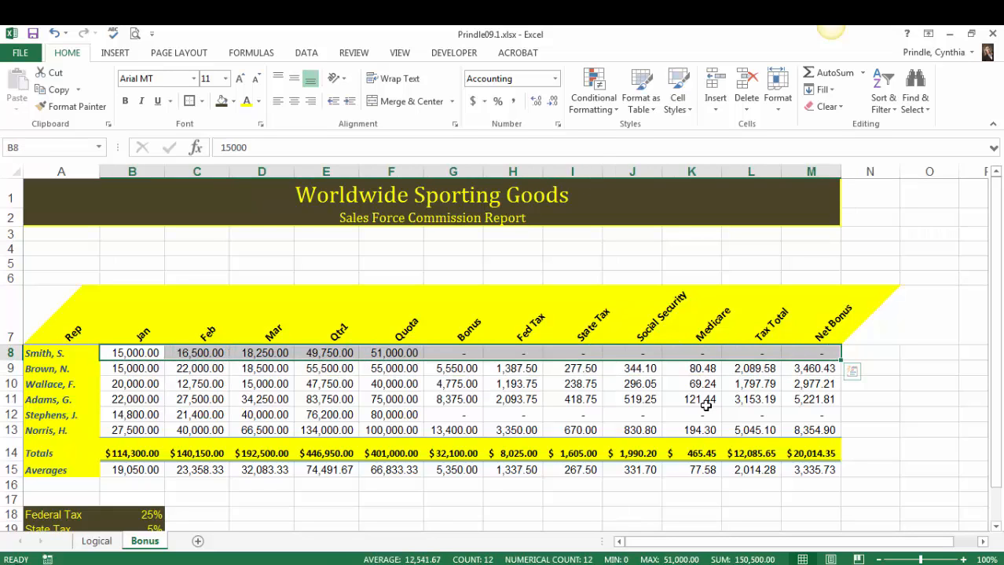
pyautogui.click(193, 80)
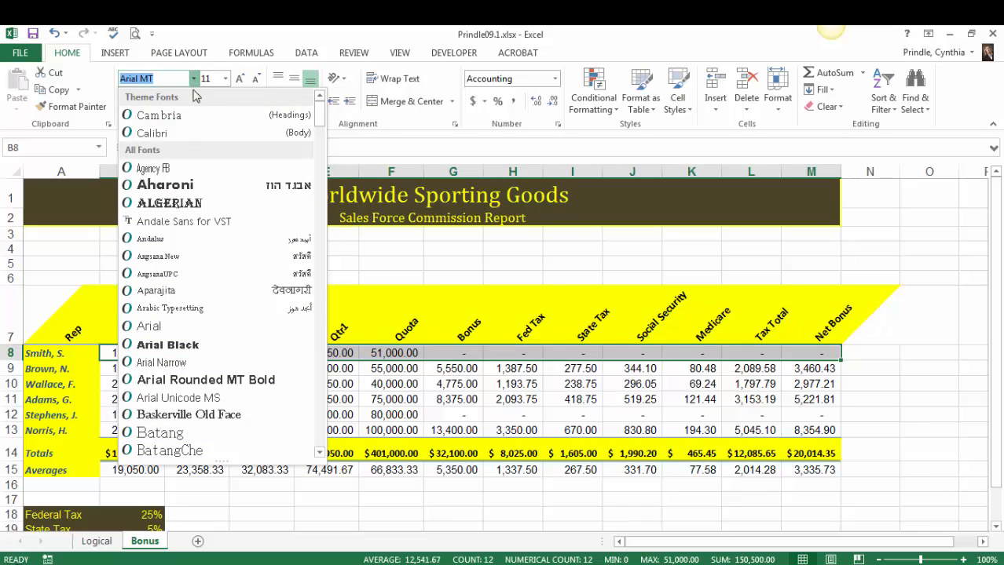
pyautogui.click(153, 133)
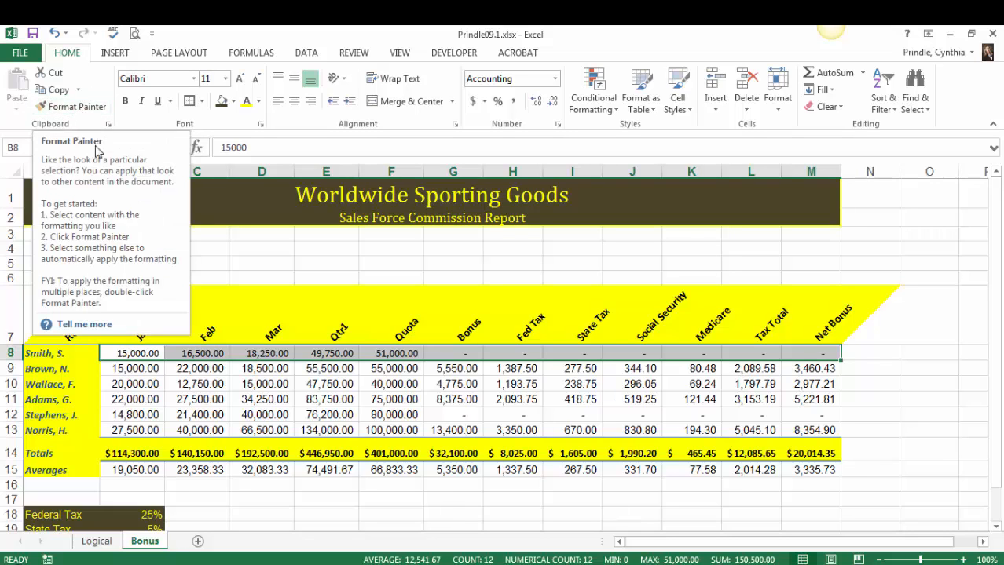
# Copy the formatting of B8 to B9 with Format Painter
pyautogui.click(146, 359)
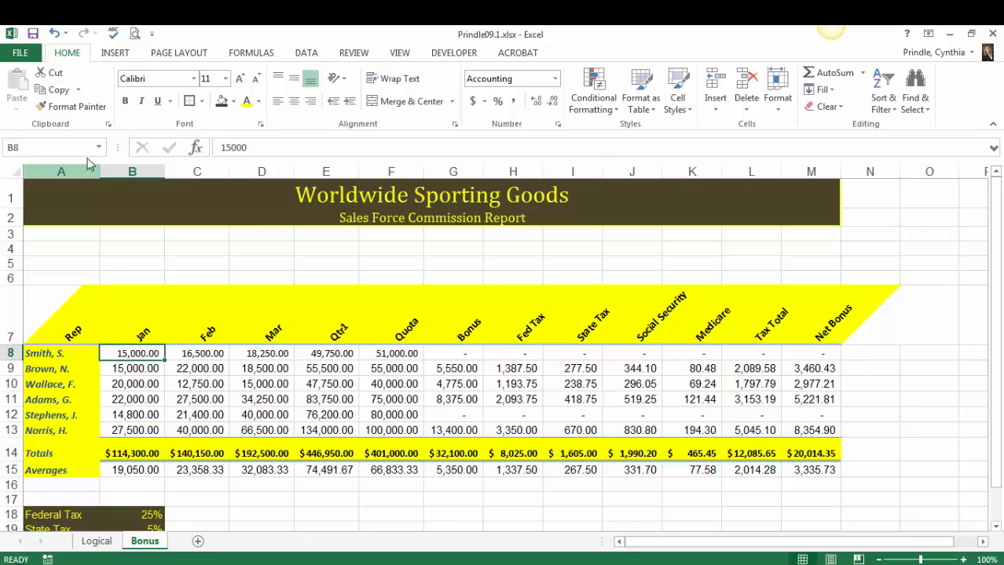
pyautogui.click(78, 110)
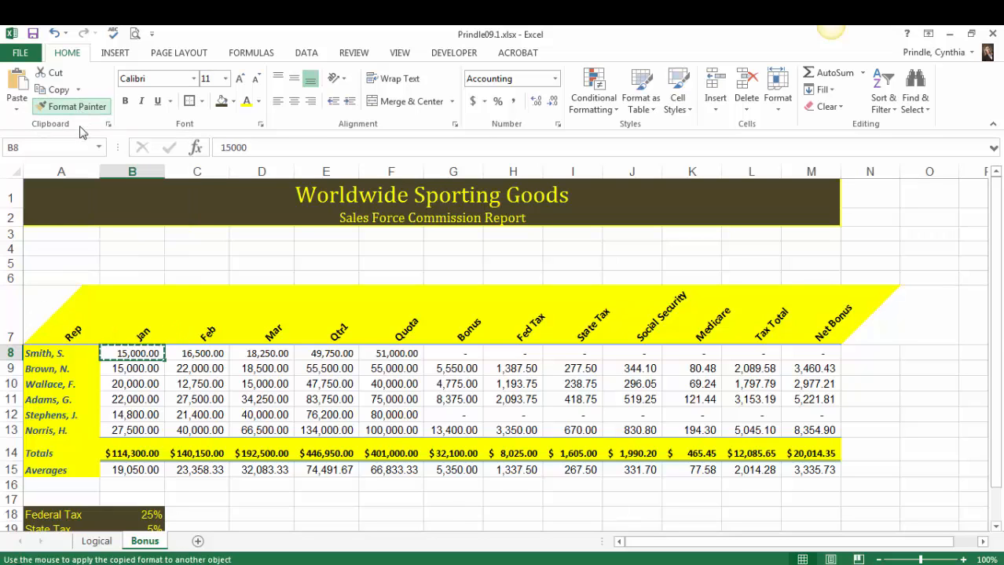
pyautogui.click(129, 369)
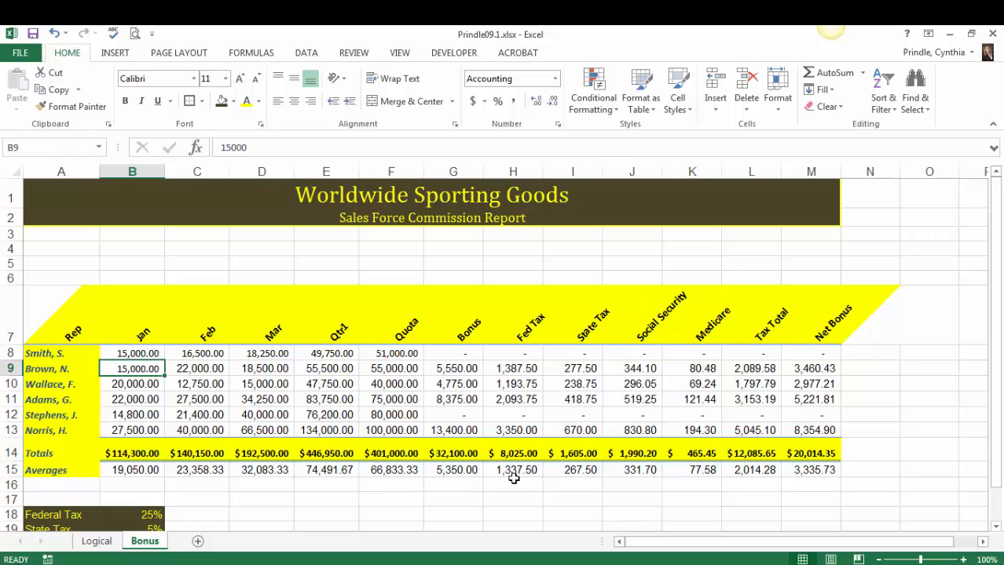
# Copy the formatting of B8 to the rep figures in B9:M13 and the averages in B15:M15 with Format Painter
pyautogui.click(132, 354)
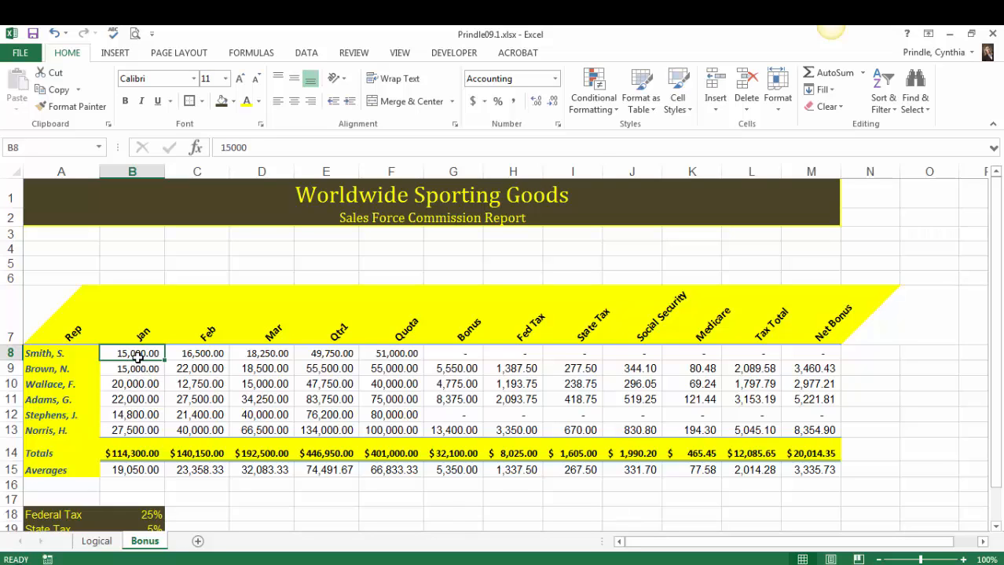
pyautogui.click(72, 107)
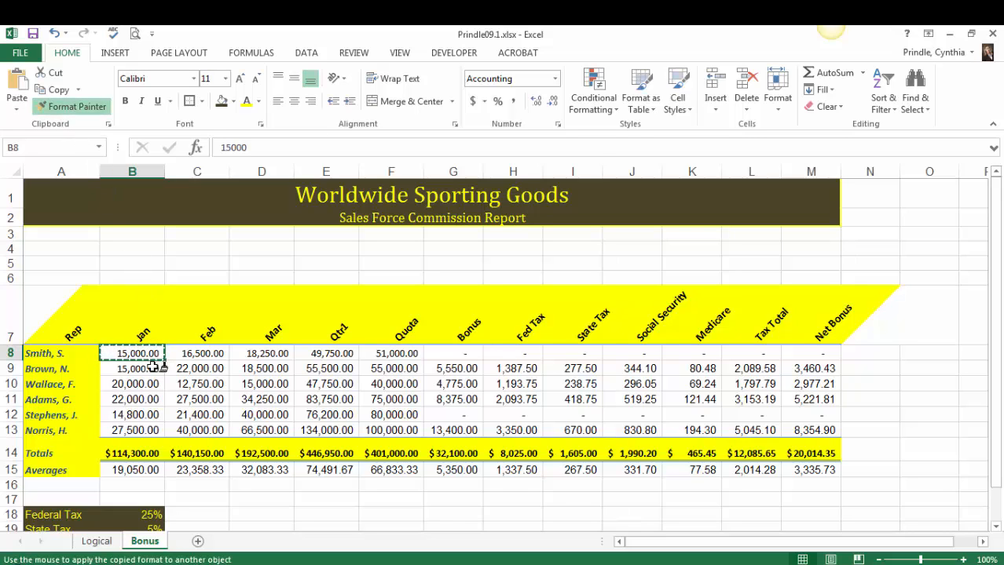
pyautogui.moveTo(144, 369)
pyautogui.mouseDown()
pyautogui.moveTo(461, 384)
pyautogui.moveTo(551, 372)
pyautogui.moveTo(802, 370)
pyautogui.mouseUp()
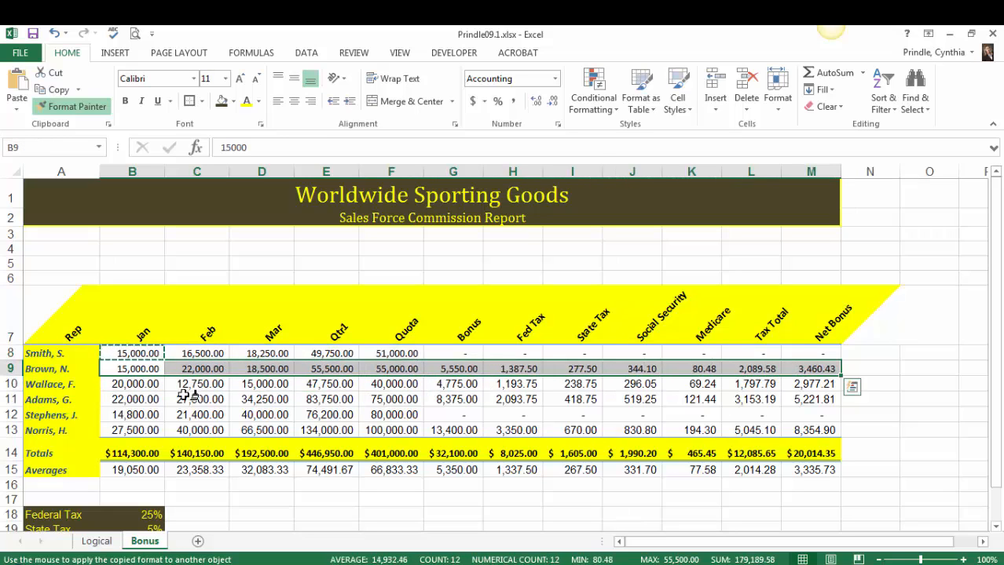
pyautogui.moveTo(149, 385)
pyautogui.mouseDown()
pyautogui.moveTo(143, 425)
pyautogui.moveTo(797, 428)
pyautogui.mouseUp()
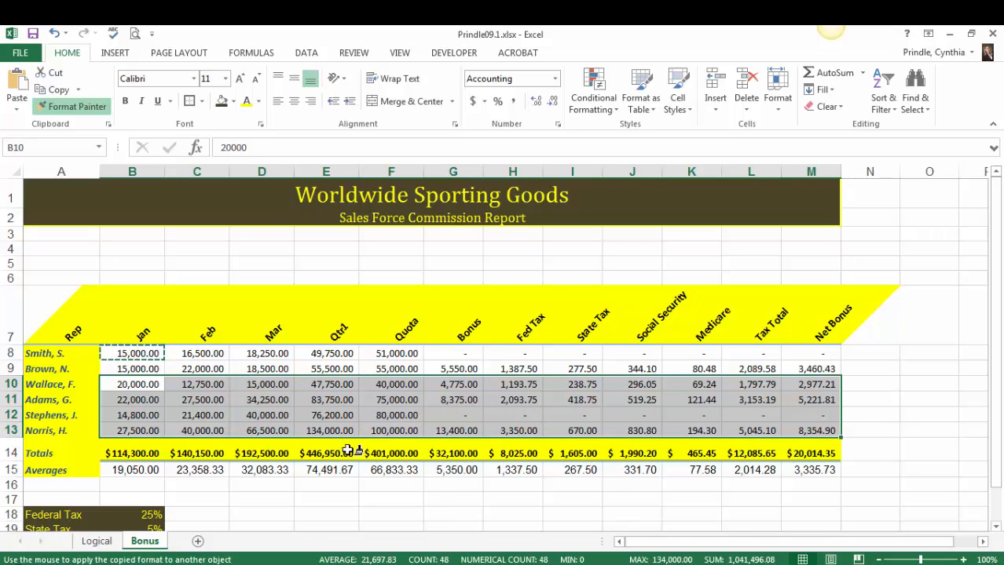
pyautogui.moveTo(136, 471); pyautogui.dragTo(791, 469)
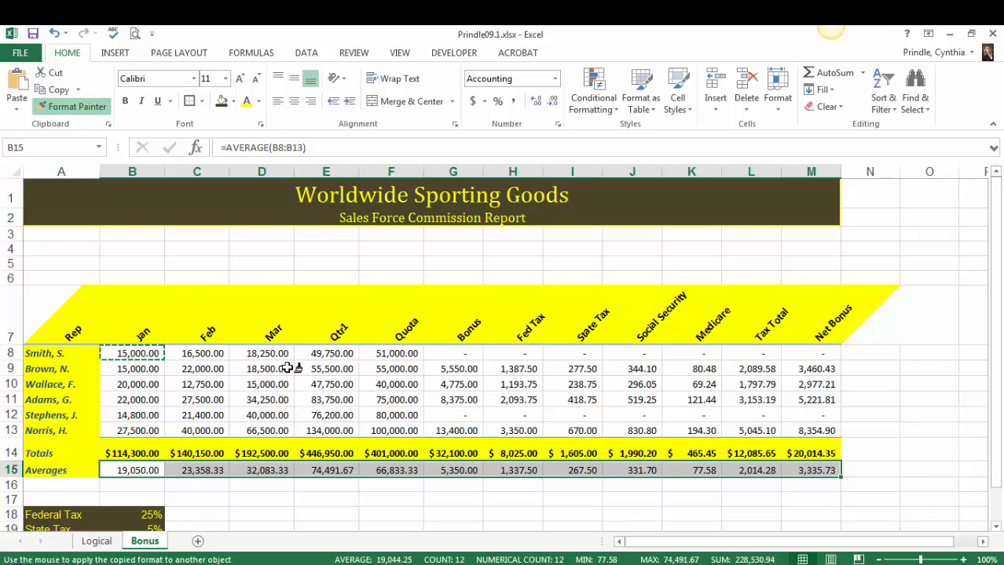
pyautogui.click(77, 110)
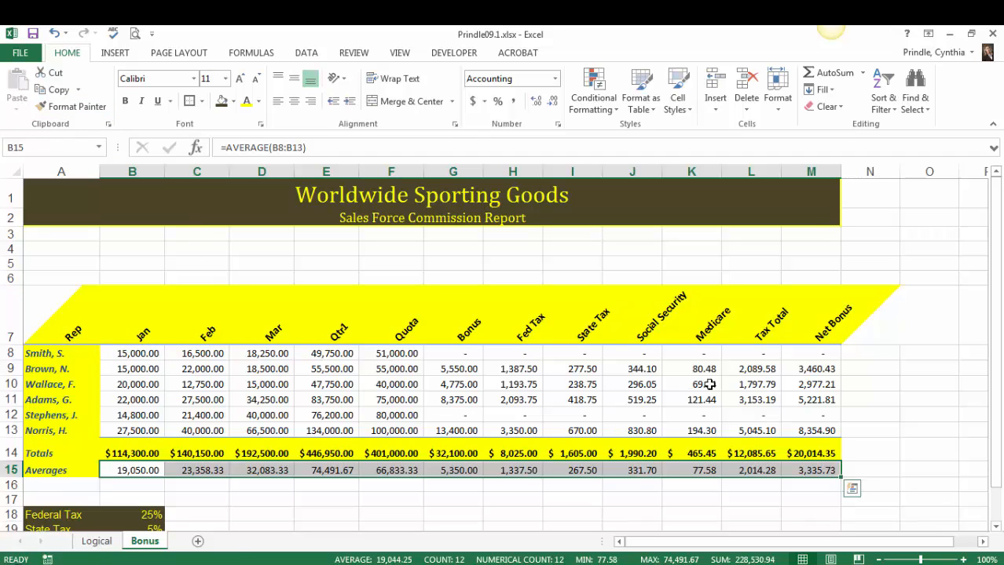
pyautogui.scroll(-1, 792, 462)
pyautogui.scroll(1, 343, 457)
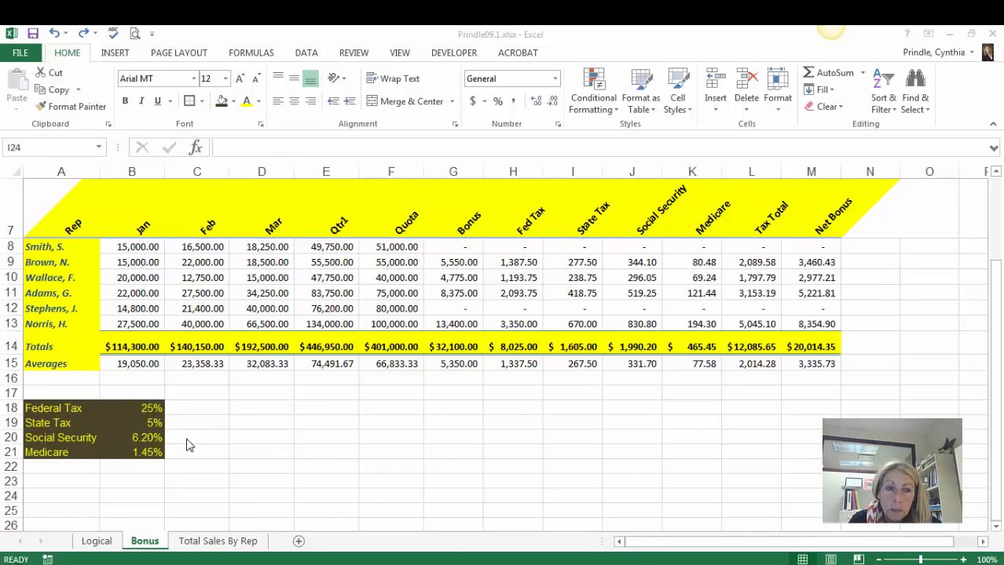
# Increase the decimals of the tax rates in B18:B21 to show two decimal places
pyautogui.click(144, 409)
pyautogui.moveTo(140, 408); pyautogui.dragTo(135, 447)
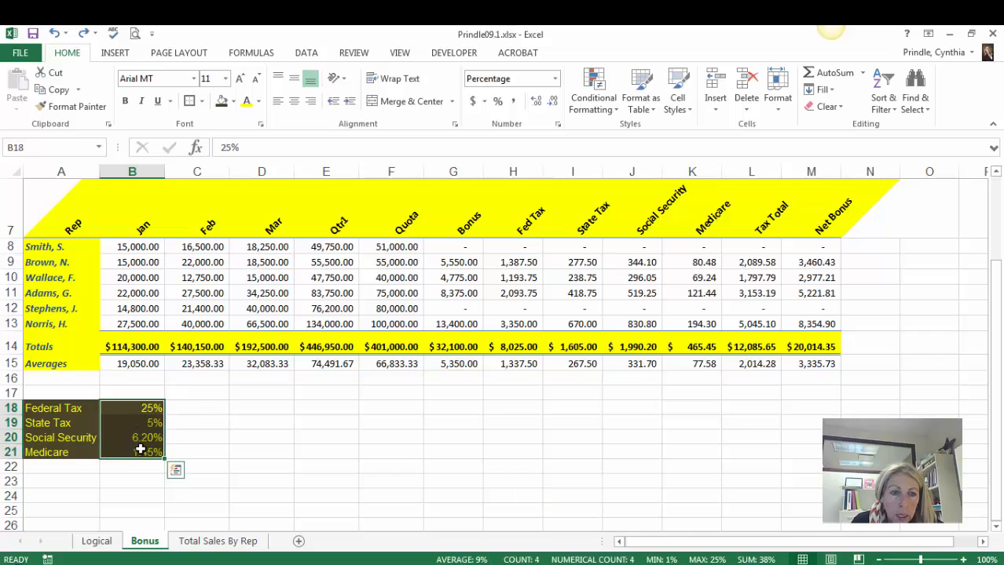
pyautogui.click(537, 103)
pyautogui.click(536, 103)
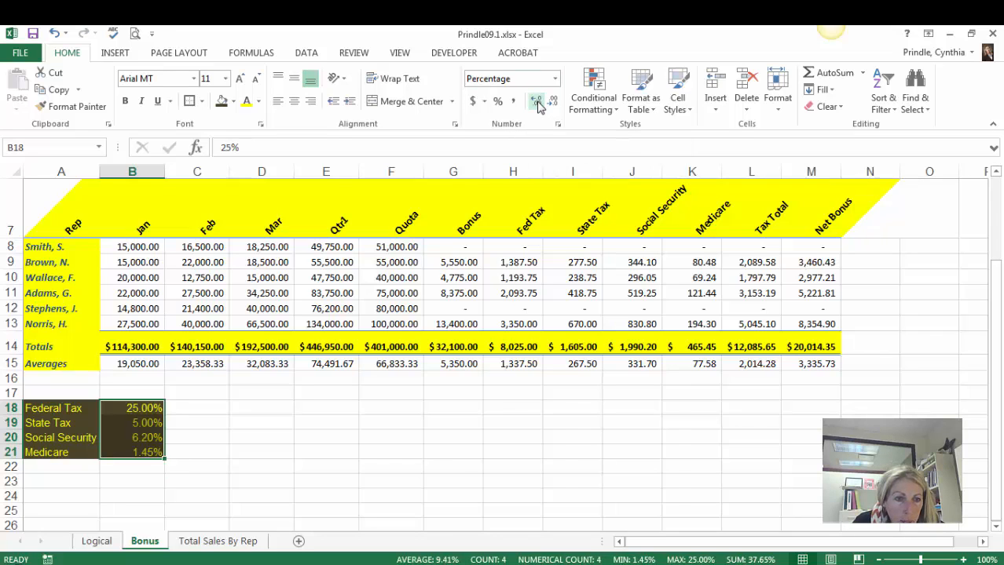
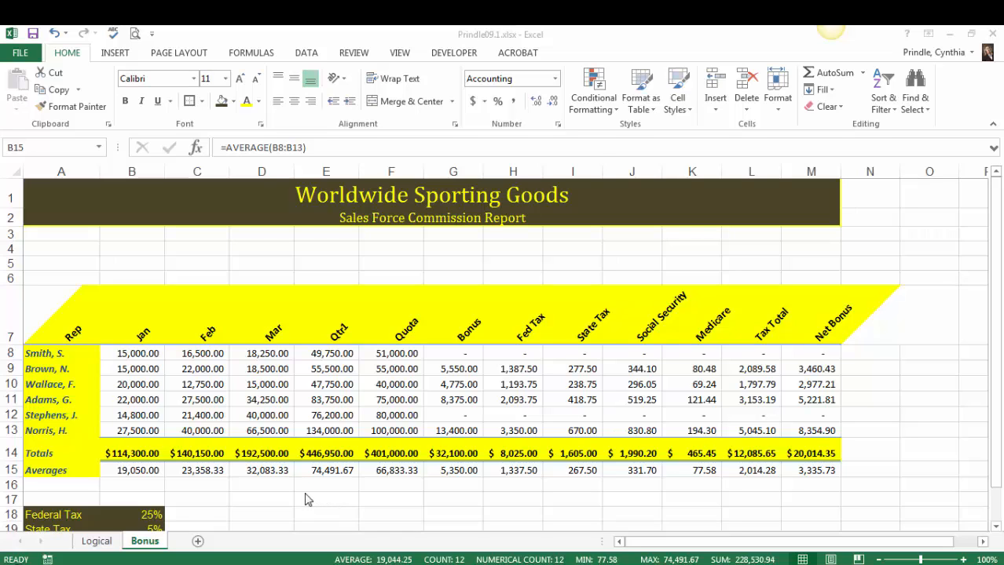
# Insert a Line with Markers chart from the rep names in A8:A13 and the Qtr1 figures in E8:E13
pyautogui.moveTo(51, 355); pyautogui.dragTo(41, 428)
pyautogui.click(50, 354)
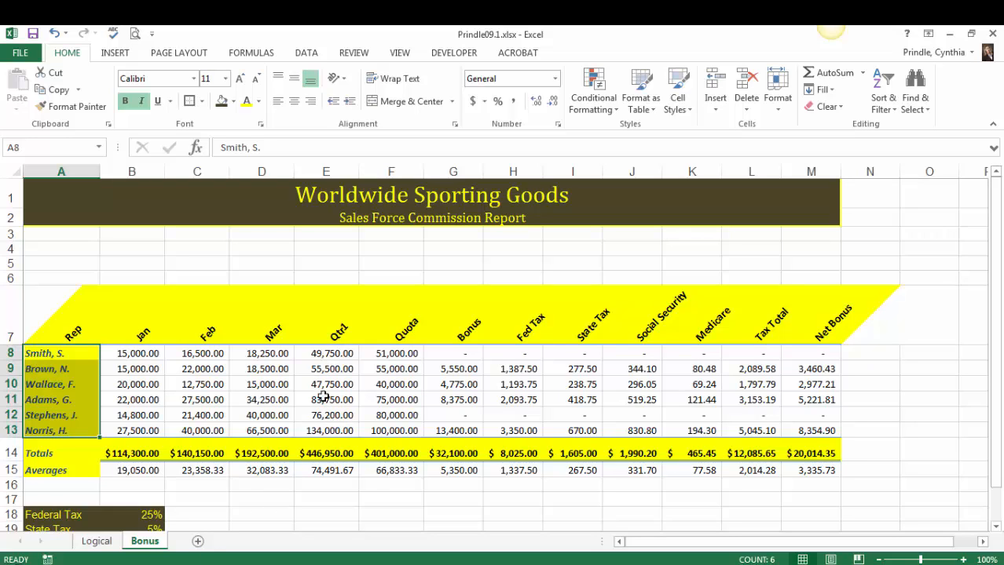
pyautogui.click(328, 356)
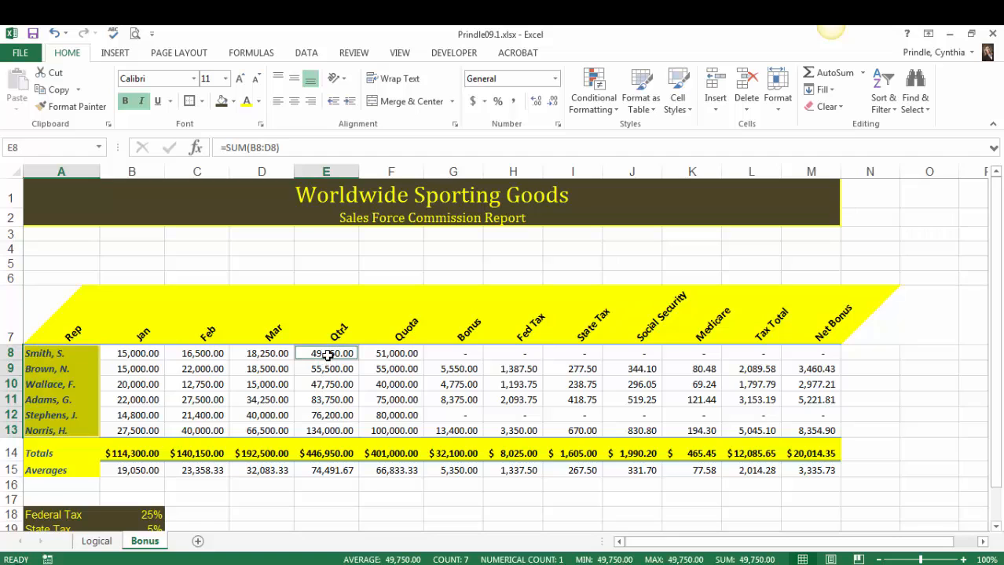
pyautogui.moveTo(328, 355); pyautogui.dragTo(324, 428)
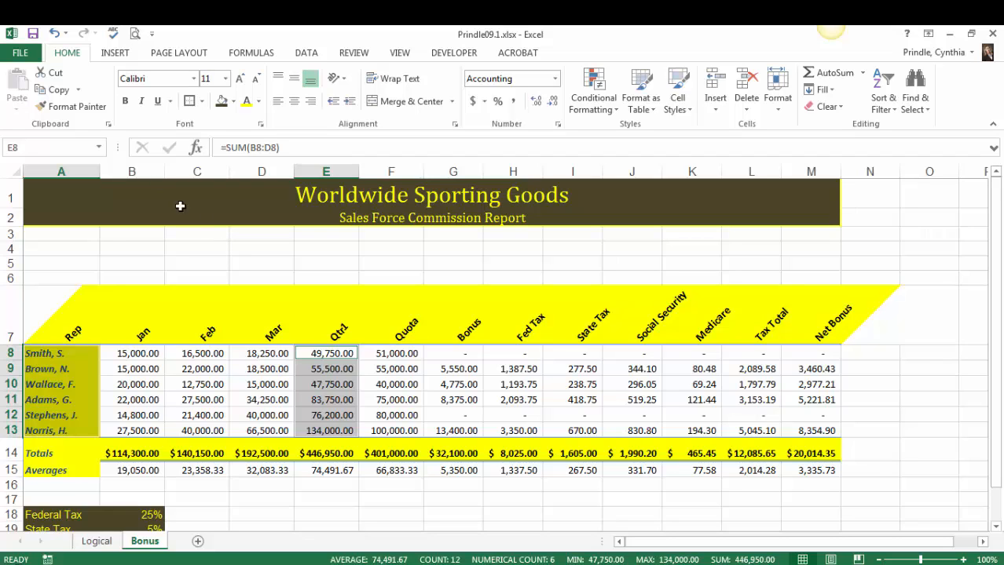
pyautogui.click(114, 54)
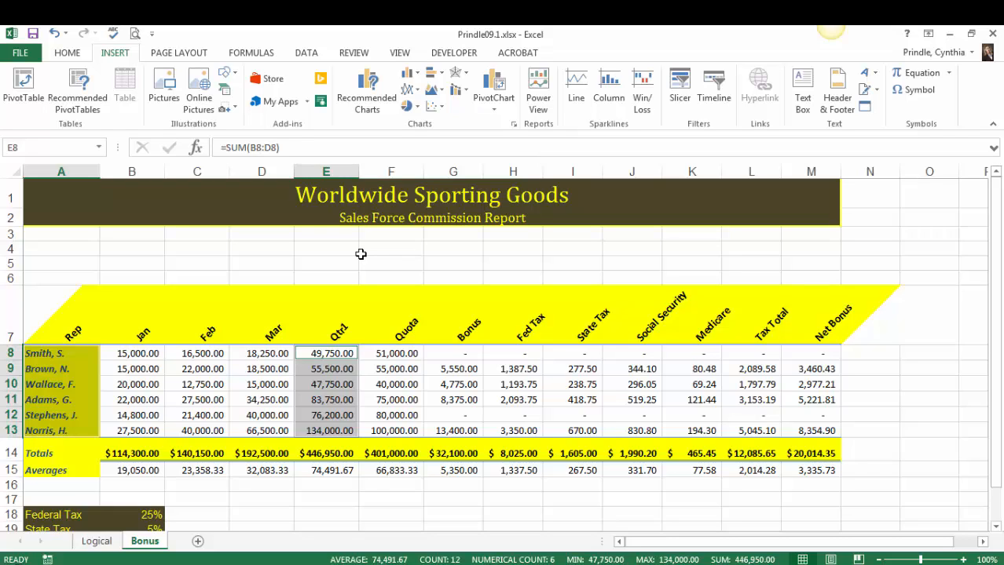
pyautogui.click(409, 93)
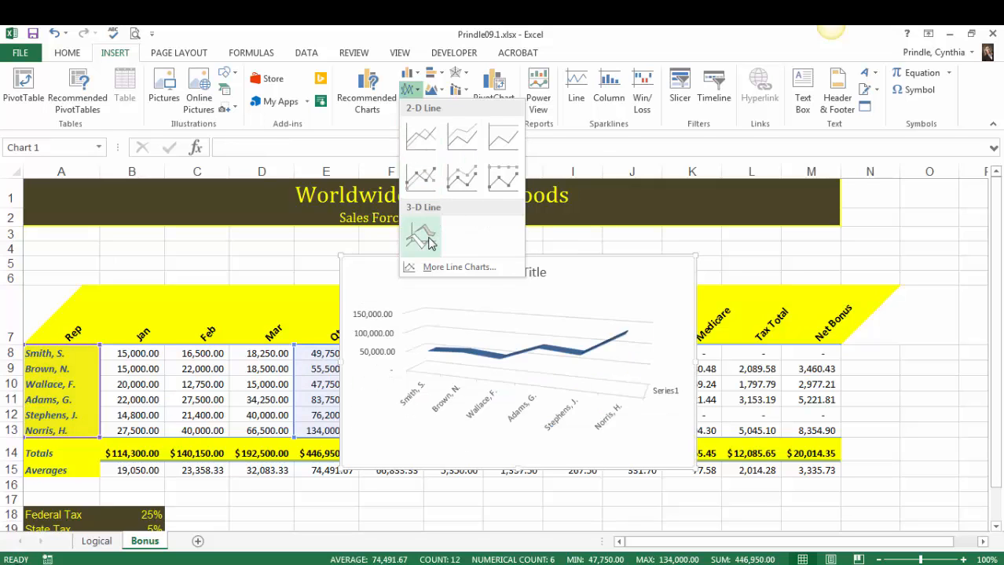
pyautogui.click(424, 182)
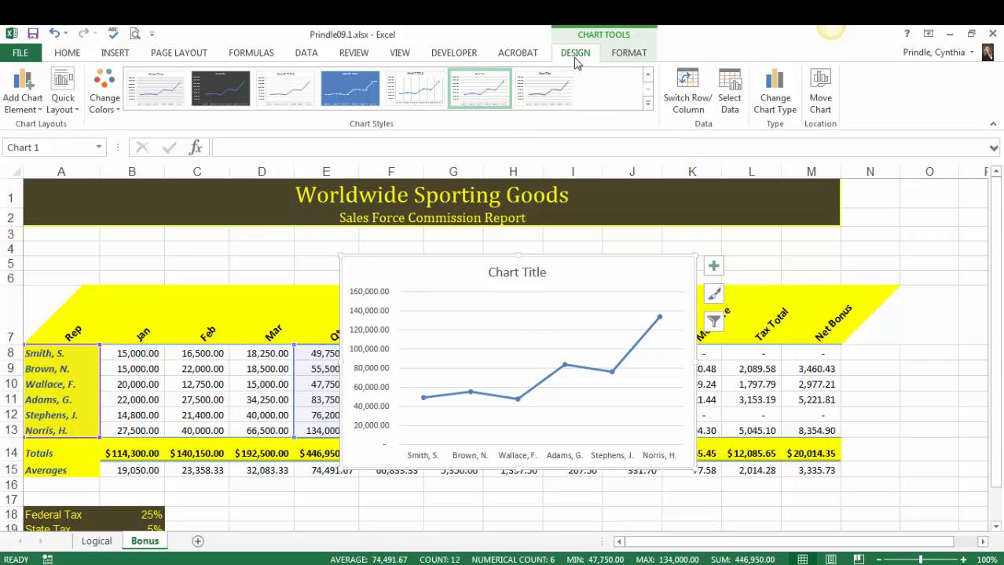
# Move the line chart to a new sheet named Total Sales By Rep
pyautogui.click(627, 59)
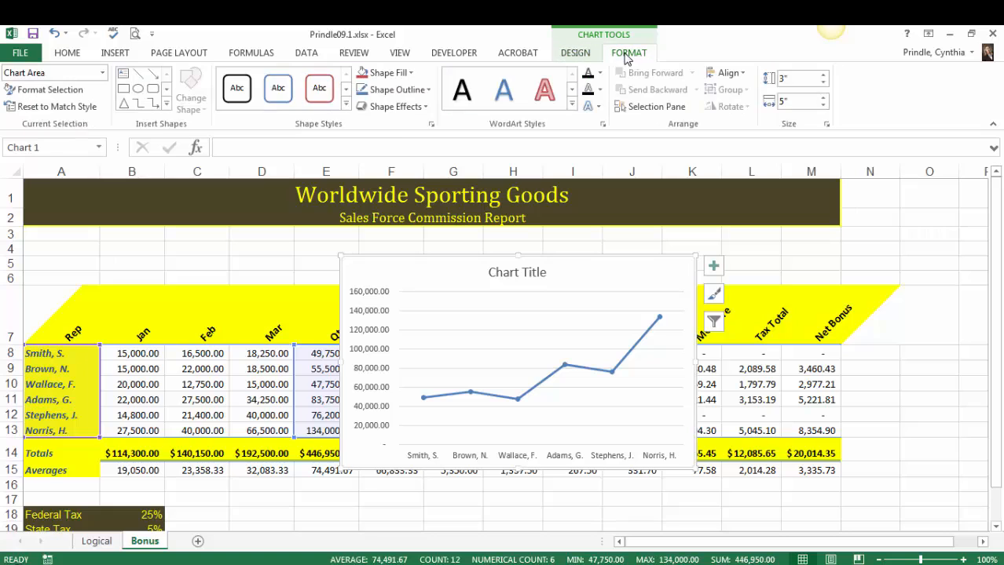
pyautogui.click(591, 55)
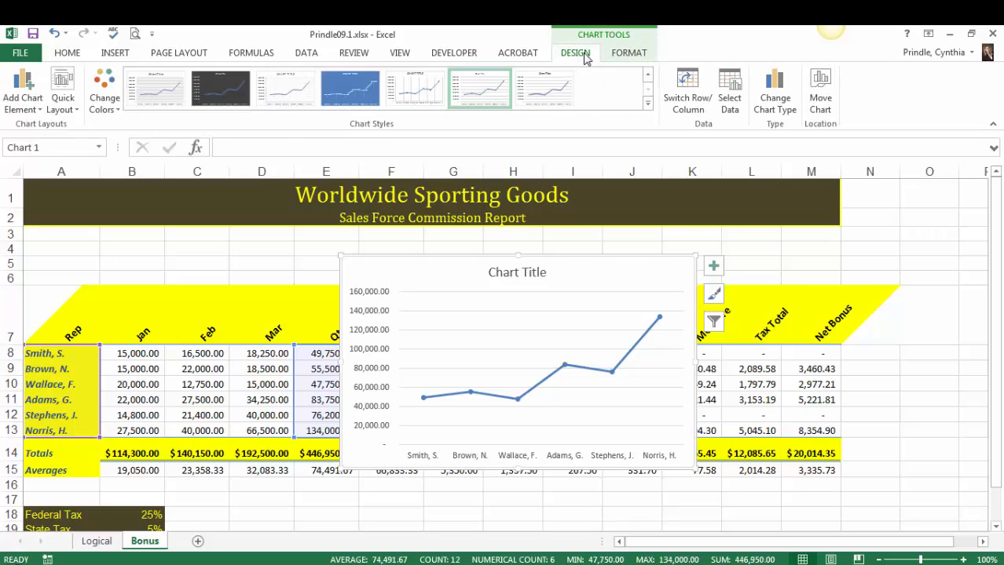
pyautogui.click(821, 103)
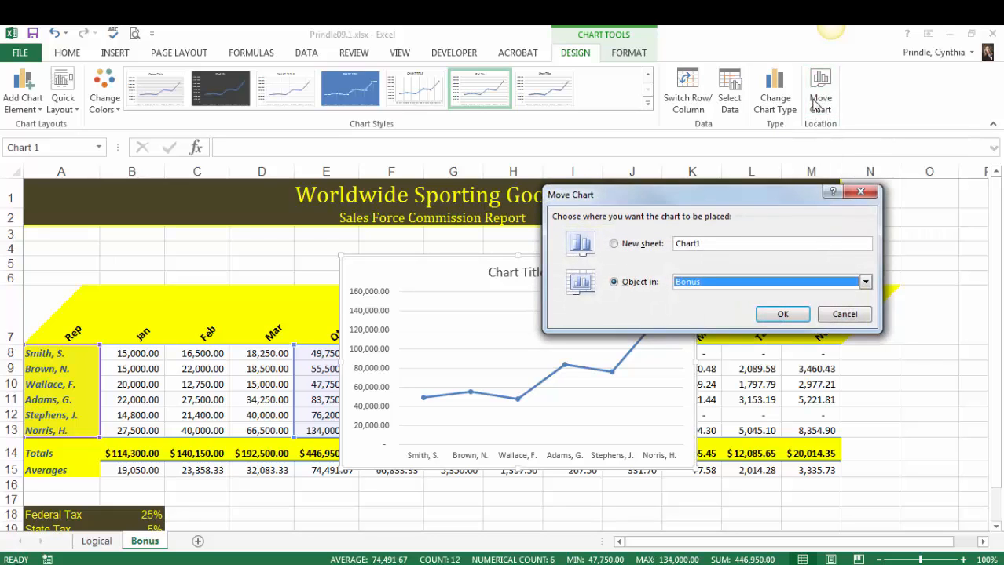
pyautogui.click(640, 245)
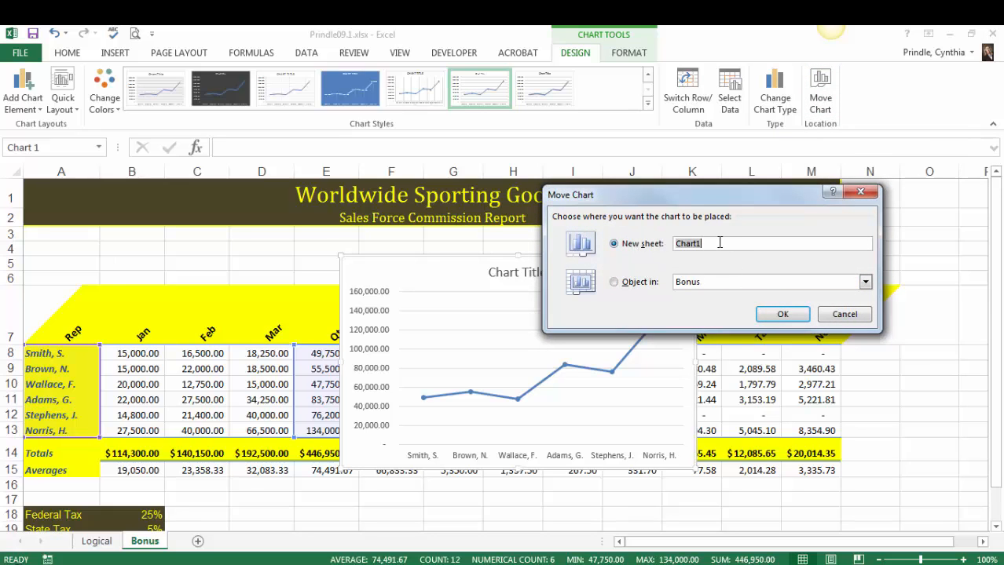
pyautogui.write('Total Sales by Rep')
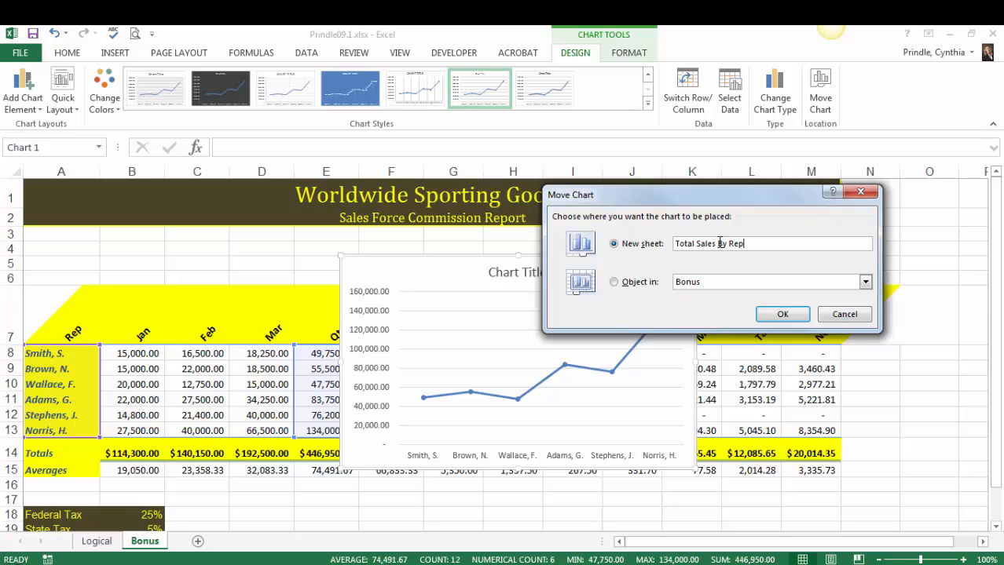
pyautogui.click(782, 317)
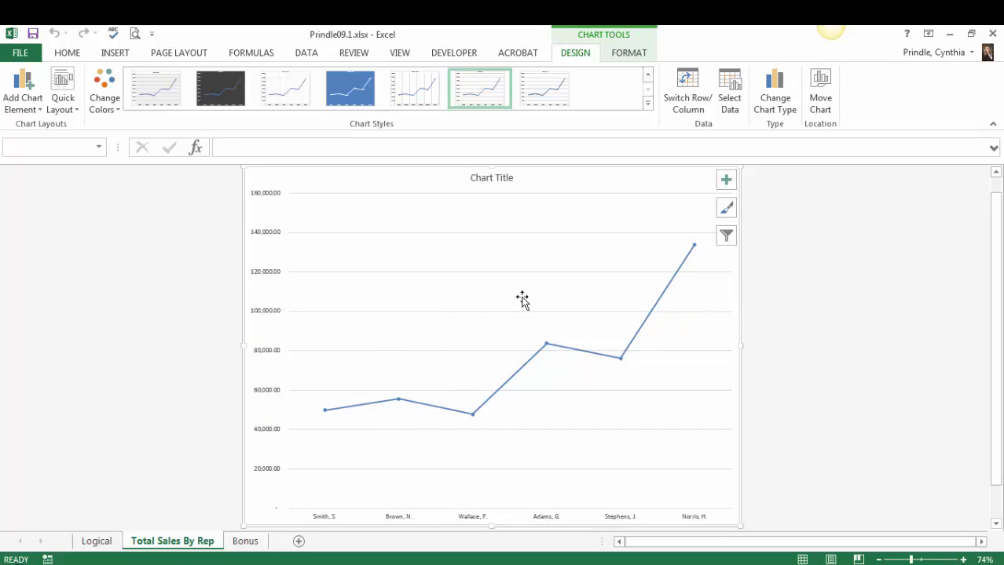
# Set the chart title to Total Sales by Rep
pyautogui.click(493, 180)
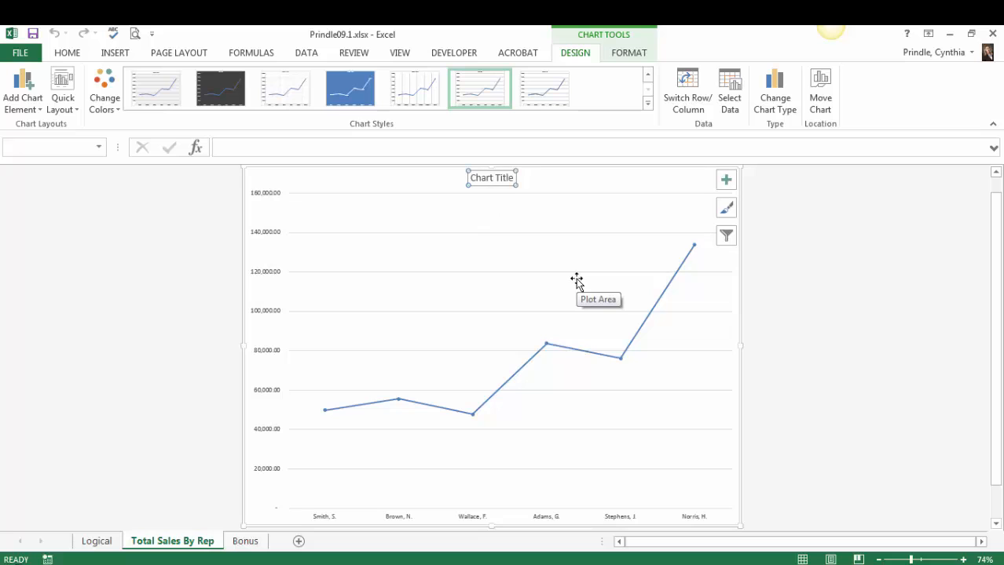
pyautogui.write('T')
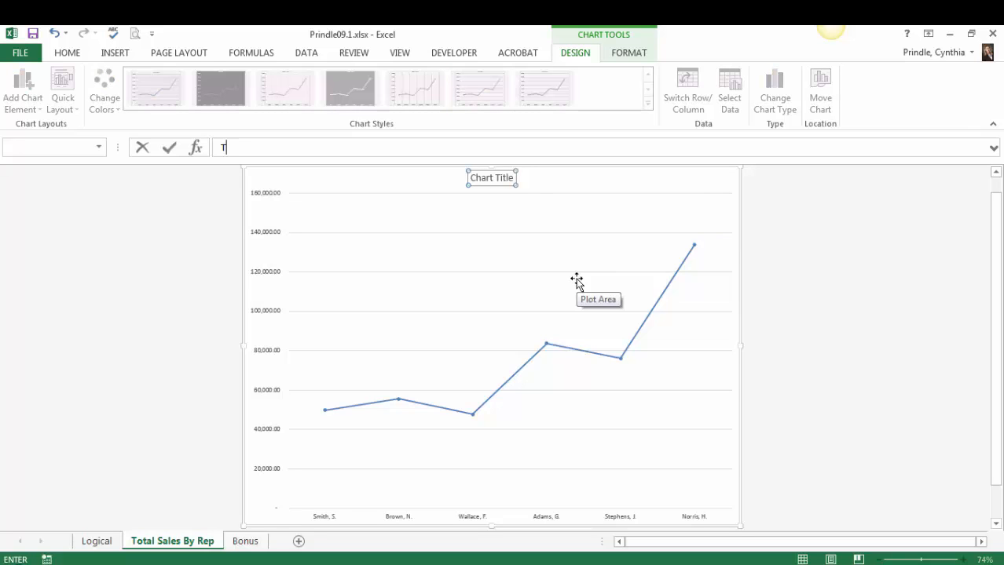
pyautogui.write('otal Sales by Rep')
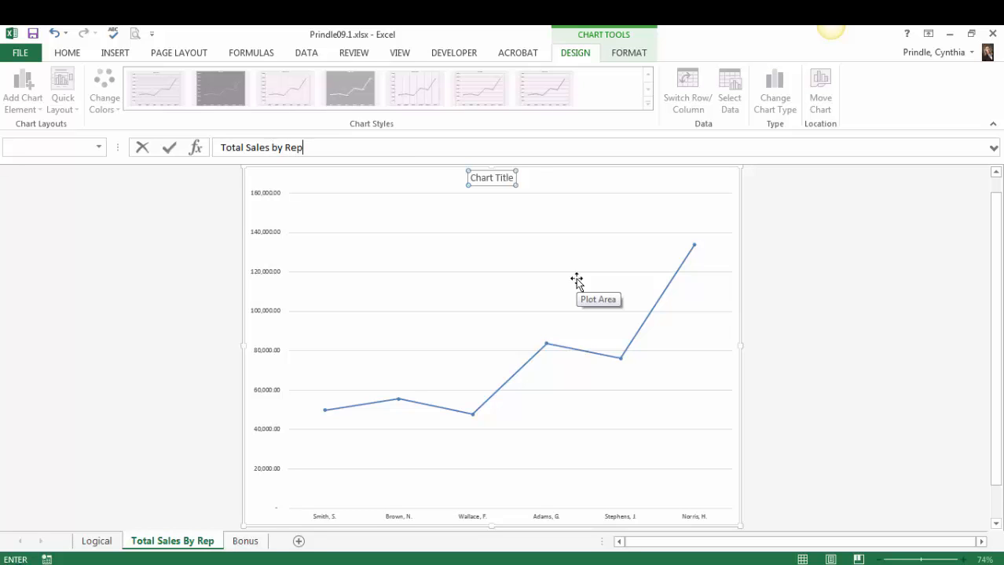
pyautogui.press('Return')
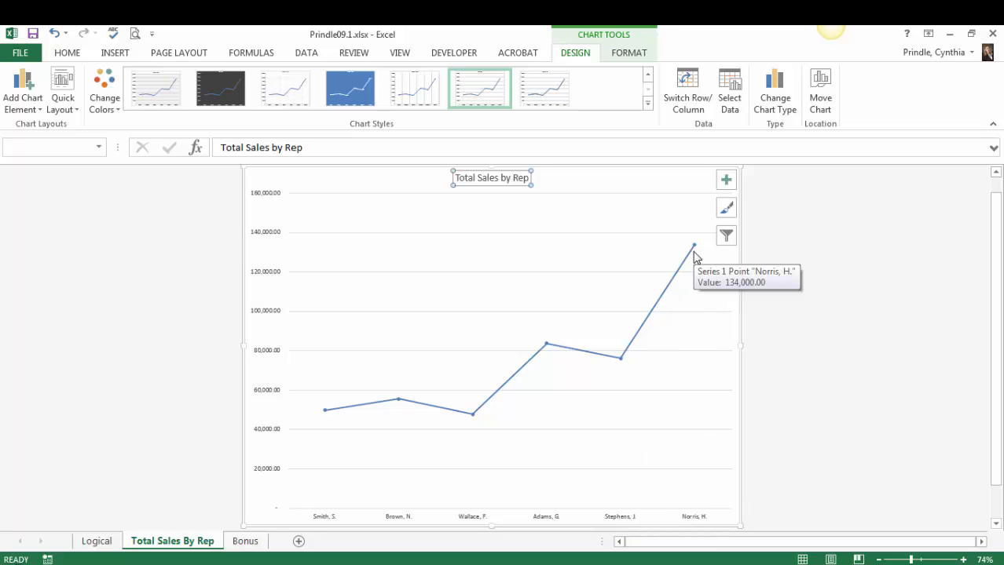
# Change the chart type to 3-D Clustered Column and apply the third Colorful color set, which starts with red
pyautogui.click(784, 98)
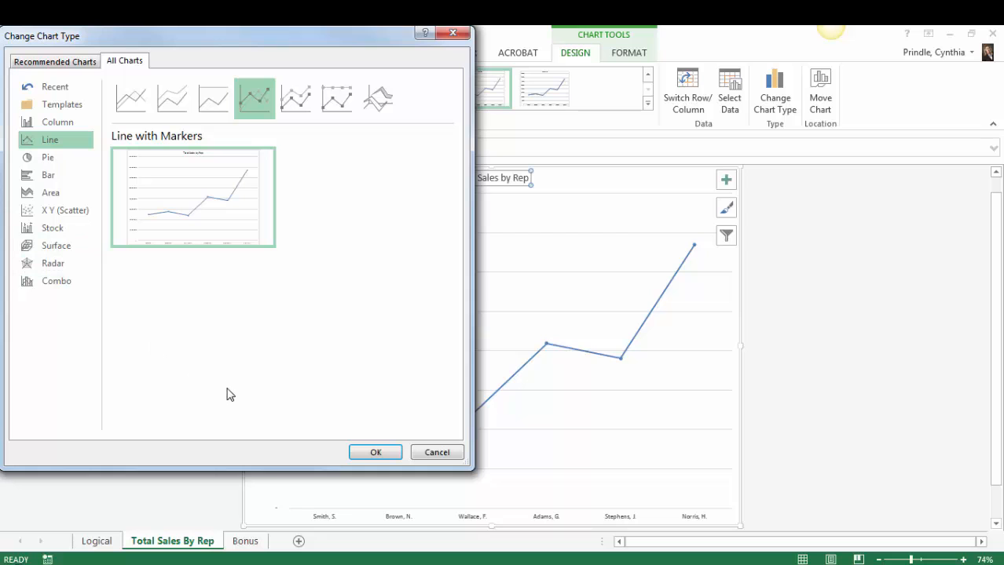
pyautogui.click(62, 126)
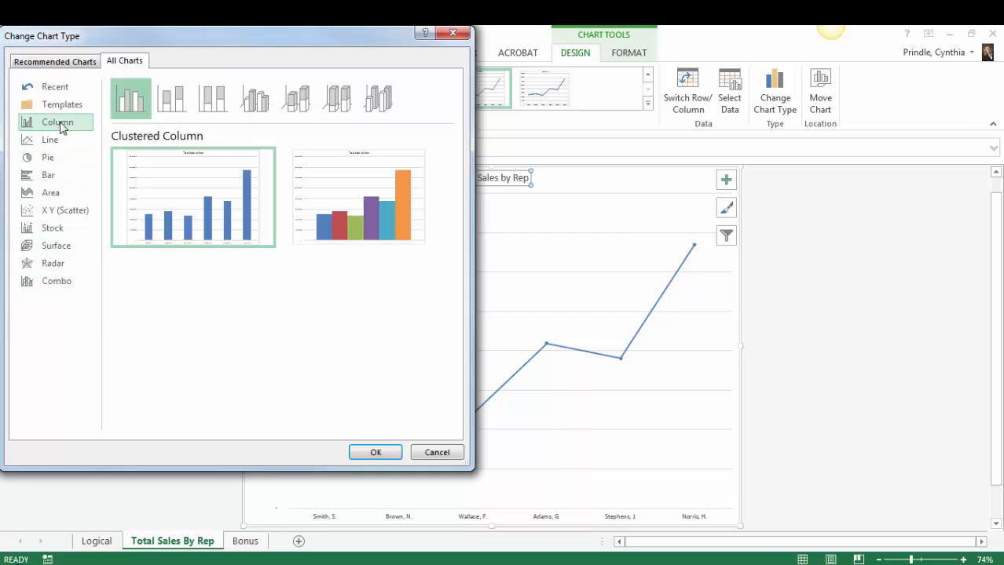
pyautogui.moveTo(180, 228)
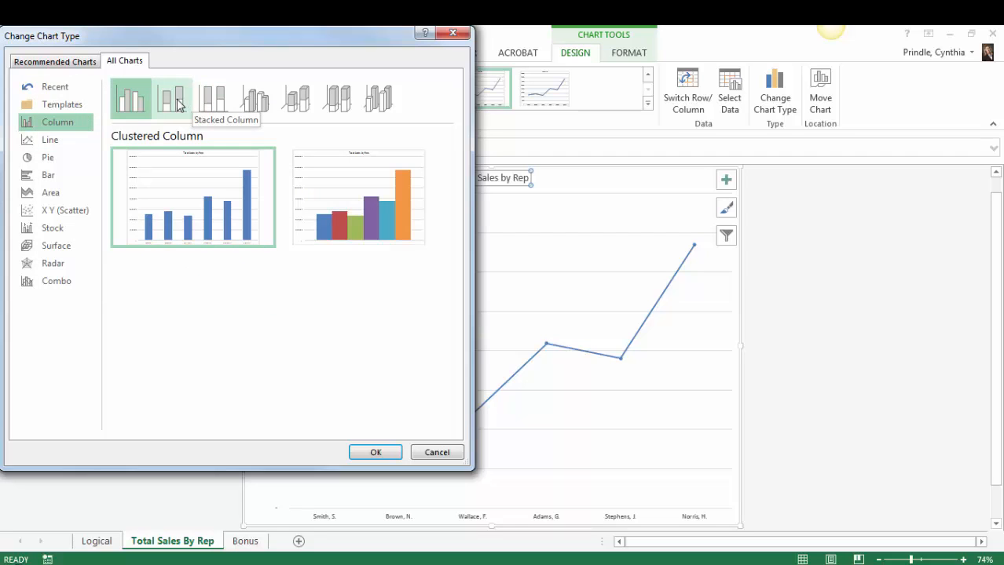
pyautogui.click(254, 99)
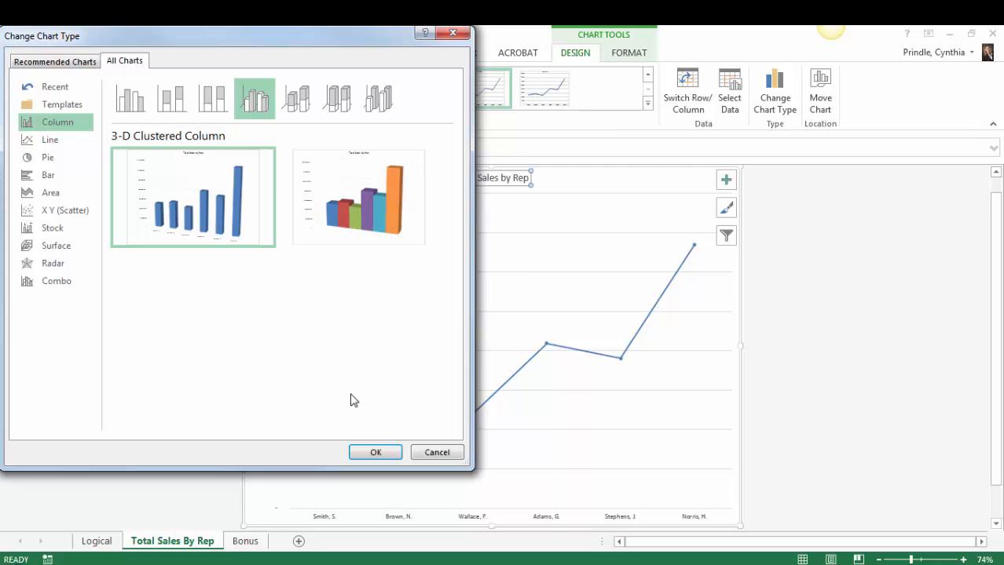
pyautogui.click(383, 454)
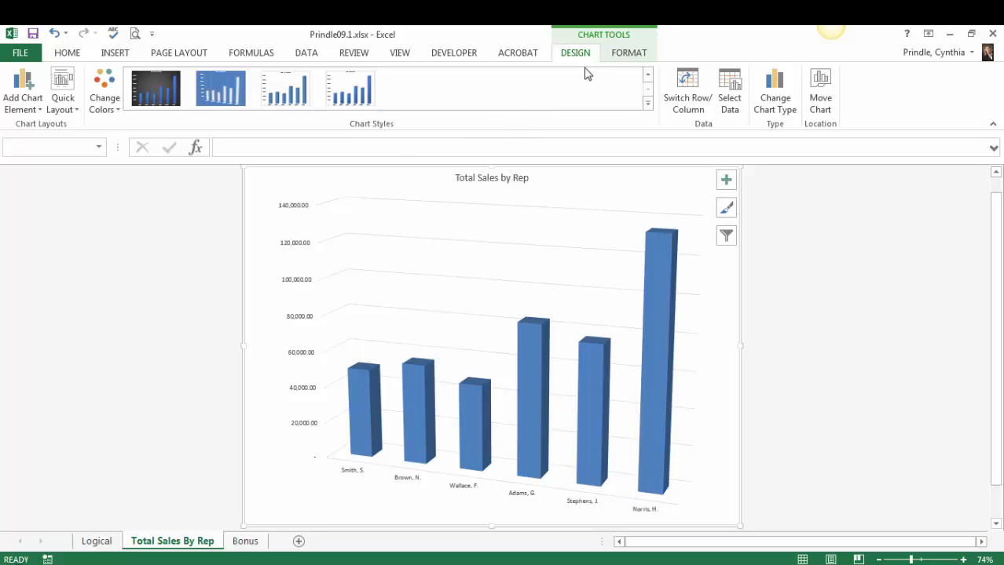
pyautogui.click(103, 105)
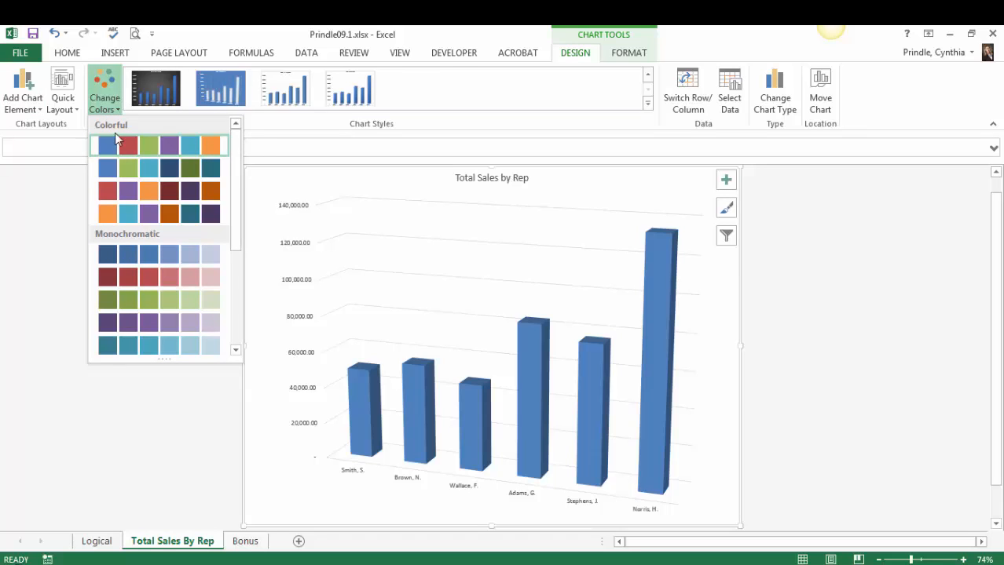
pyautogui.click(160, 193)
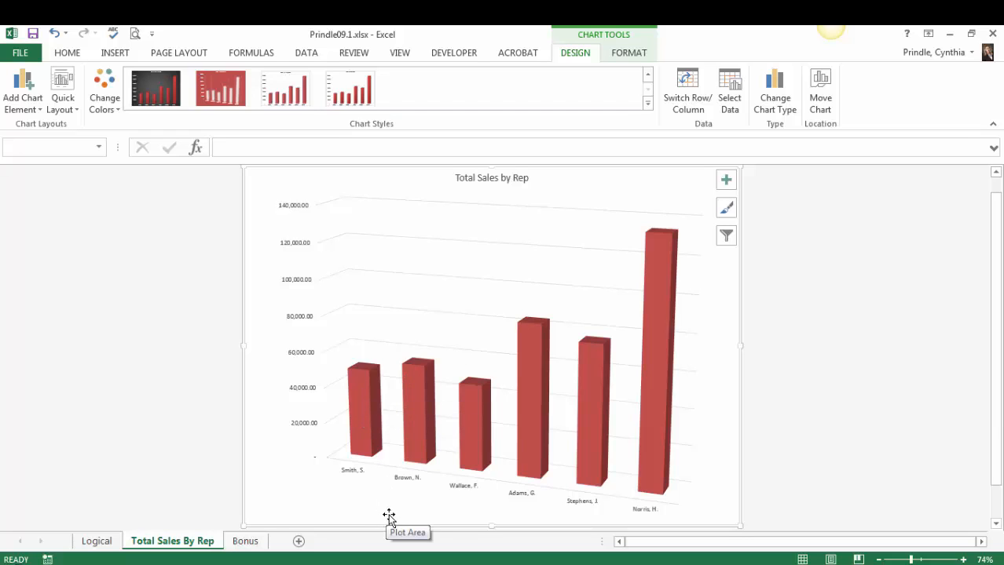
# Fill the second rep's column with standard purple and the third rep's column with standard green
pyautogui.click(418, 425)
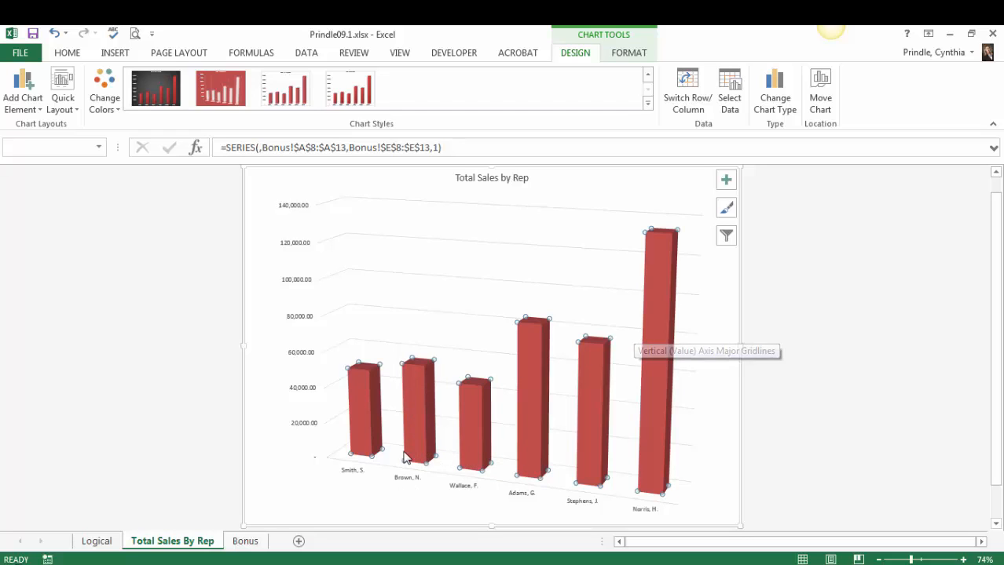
pyautogui.click(416, 408)
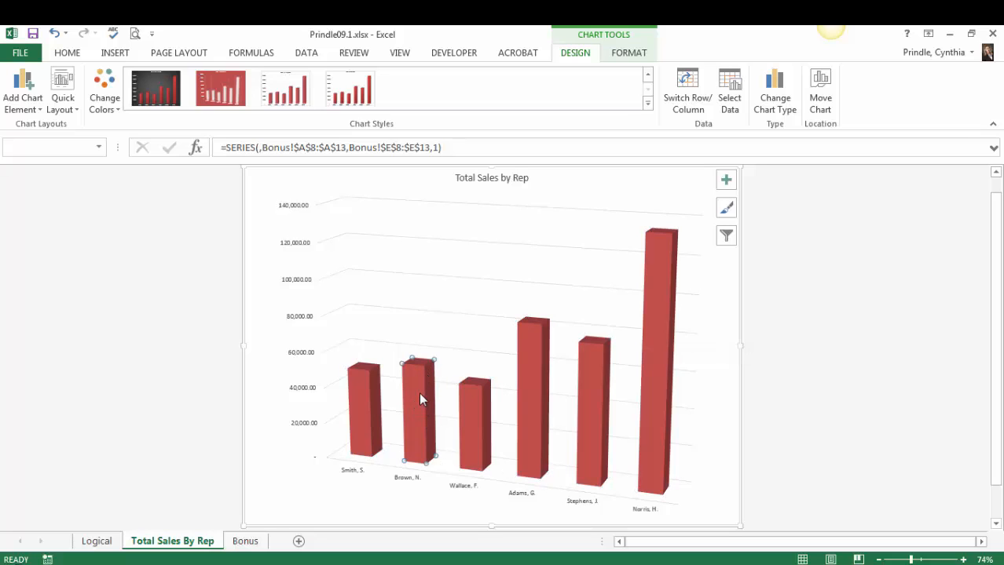
pyautogui.click(630, 53)
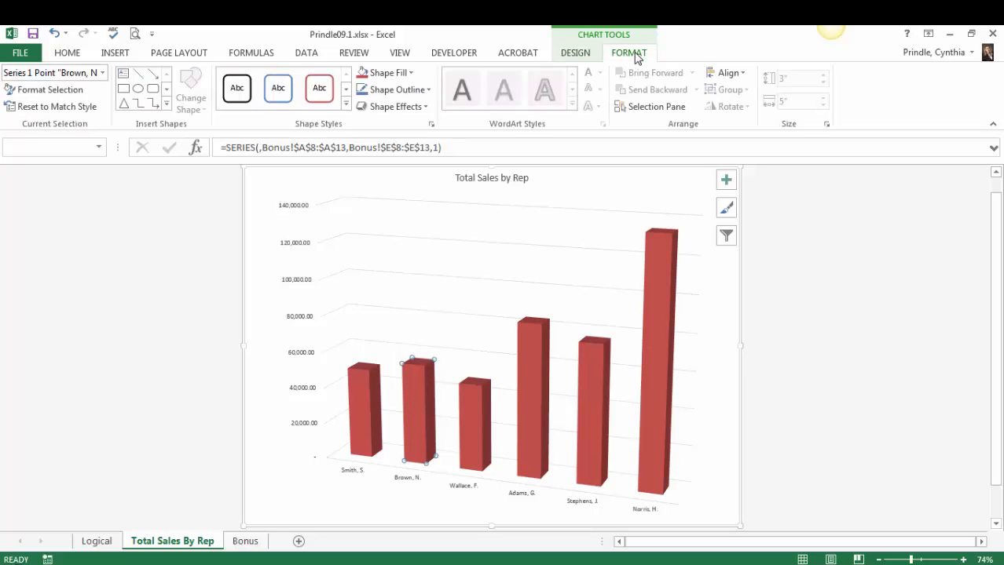
pyautogui.click(402, 73)
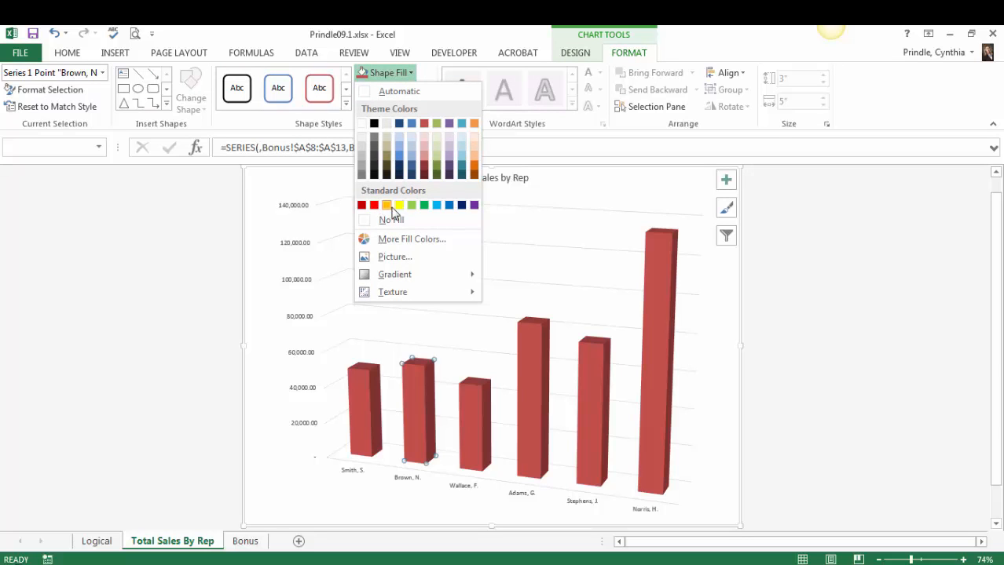
pyautogui.click(474, 206)
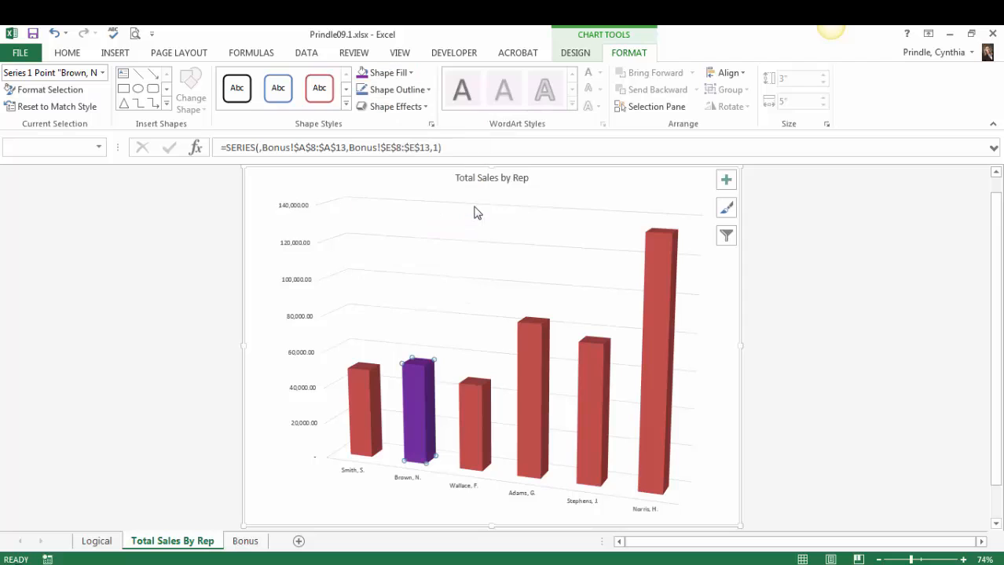
pyautogui.click(475, 425)
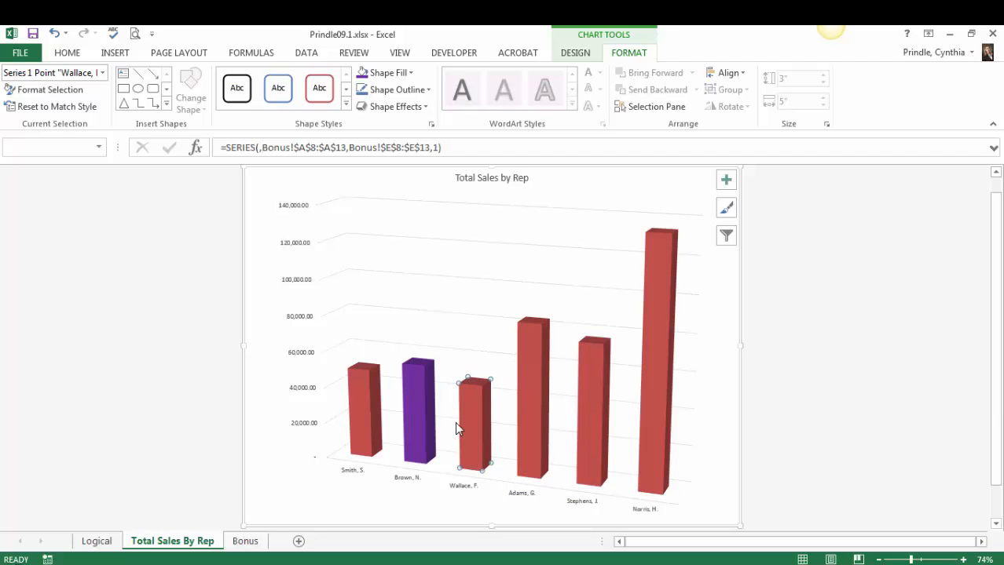
pyautogui.click(409, 73)
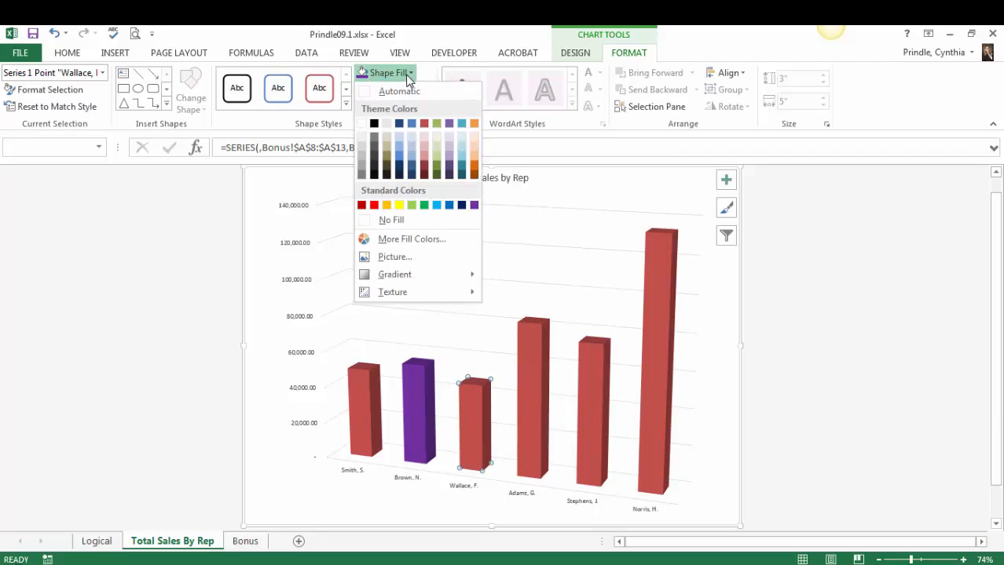
pyautogui.click(424, 205)
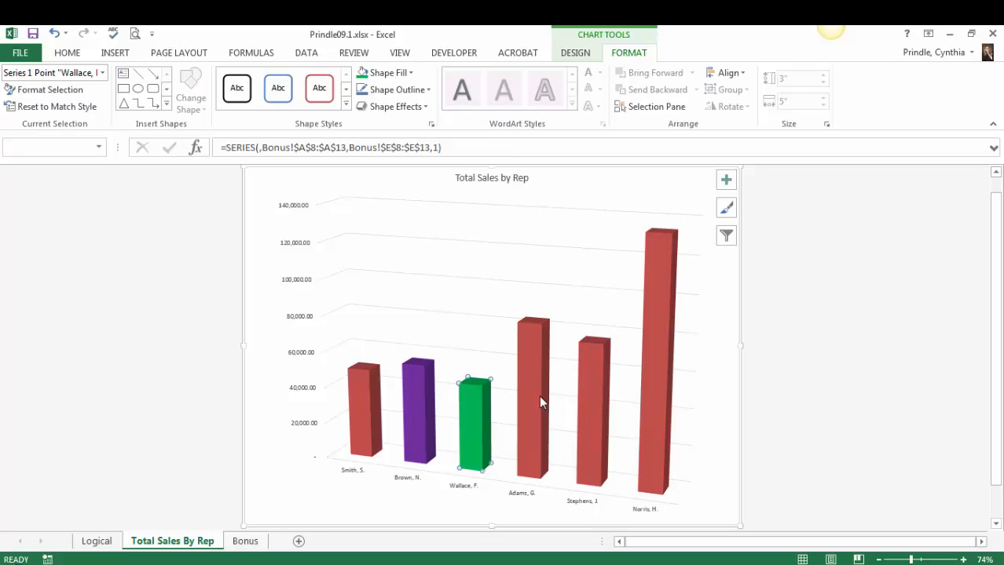
# Fill the fourth rep's column with the darkest red theme color and the fifth rep's column with standard light blue
pyautogui.click(528, 351)
pyautogui.click(392, 73)
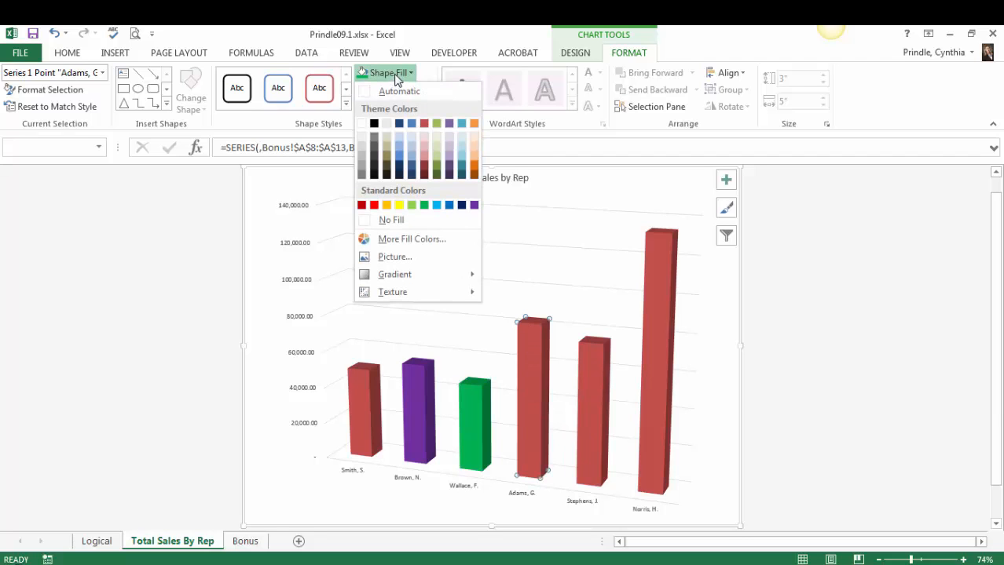
pyautogui.click(425, 175)
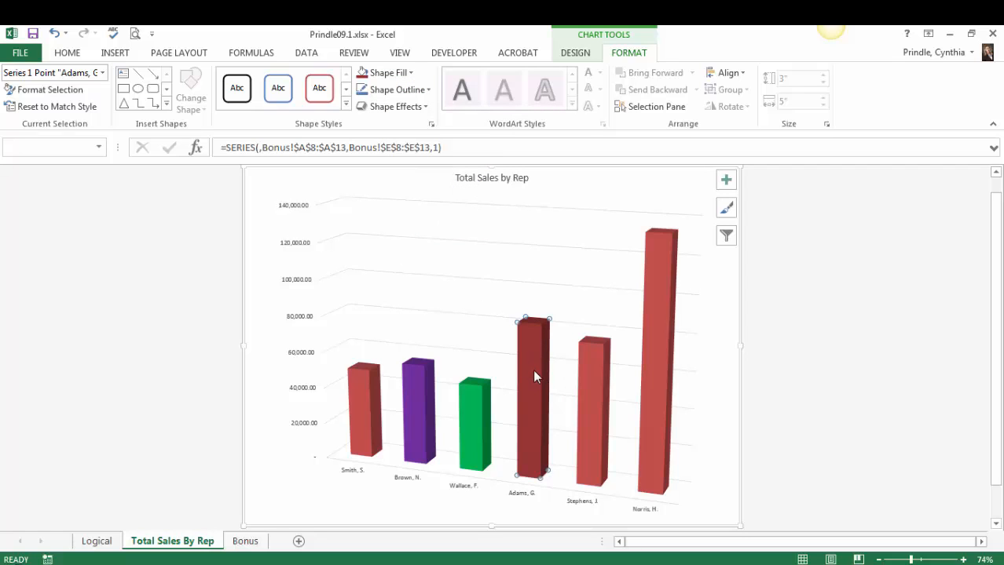
pyautogui.click(587, 372)
pyautogui.click(405, 76)
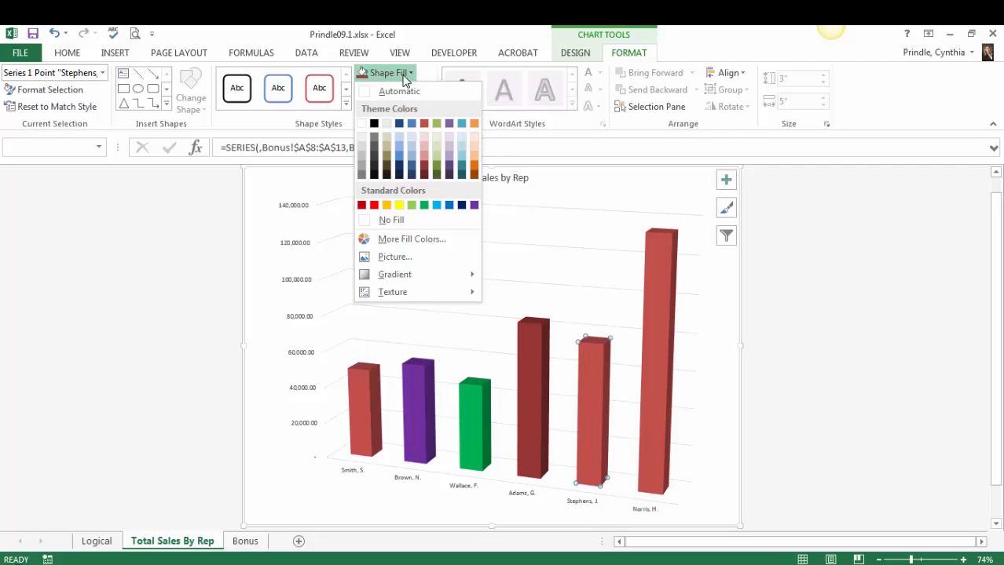
pyautogui.click(437, 205)
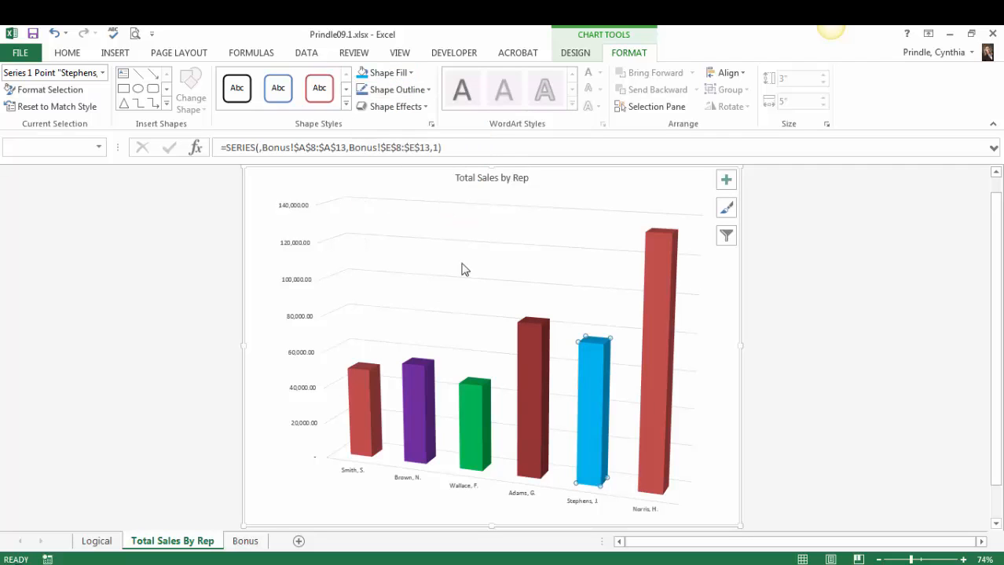
# Fill the sixth rep's column with standard orange
pyautogui.click(656, 428)
pyautogui.click(398, 75)
pyautogui.click(388, 206)
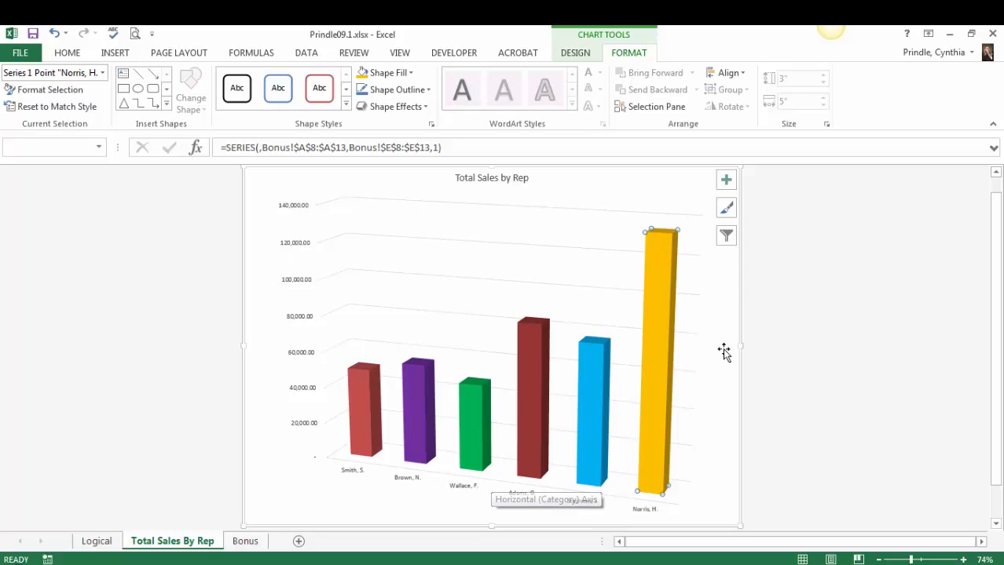
# Add axis titles to the chart and set the vertical axis title to Total Sales for Quarter 1
pyautogui.click(727, 181)
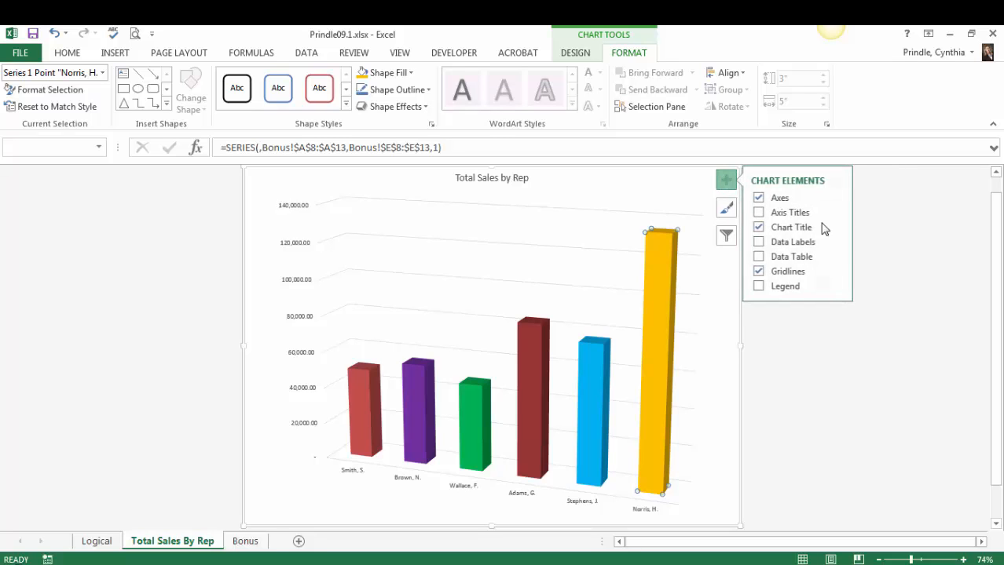
pyautogui.click(760, 214)
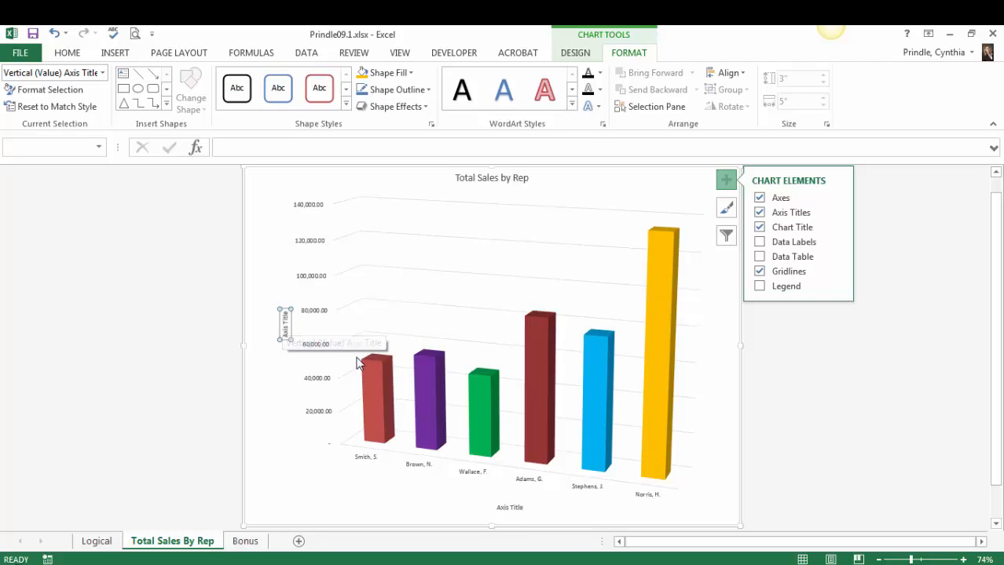
pyautogui.write('Total Sales for Quart')
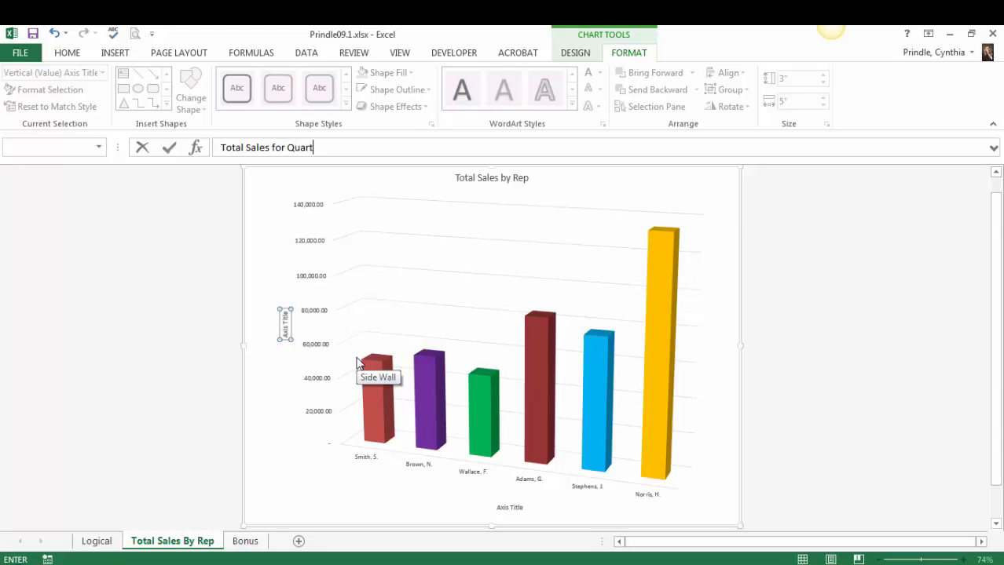
pyautogui.write('er 1')
pyautogui.press('Return')
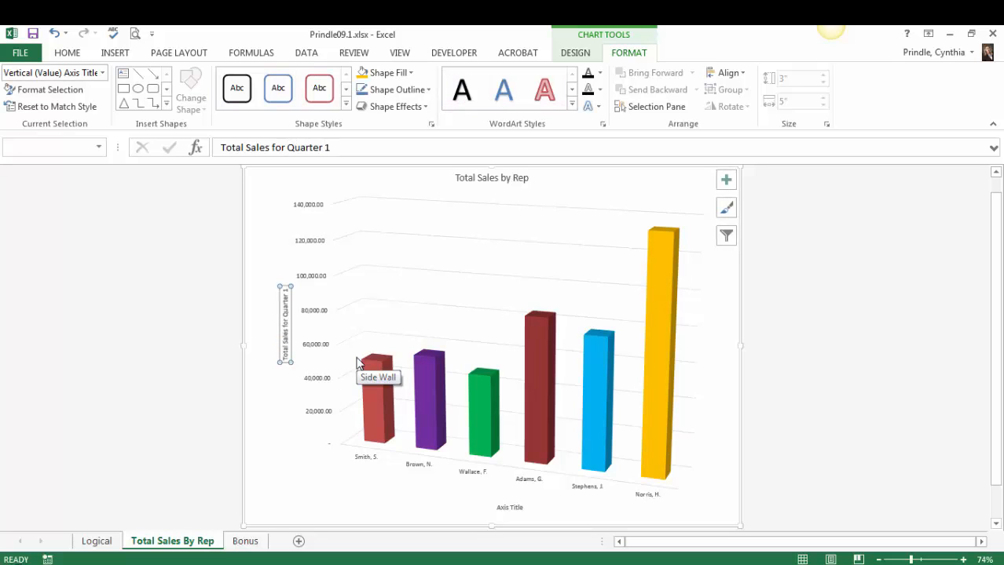
# Set the horizontal axis title to Sales Reps
pyautogui.click(502, 510)
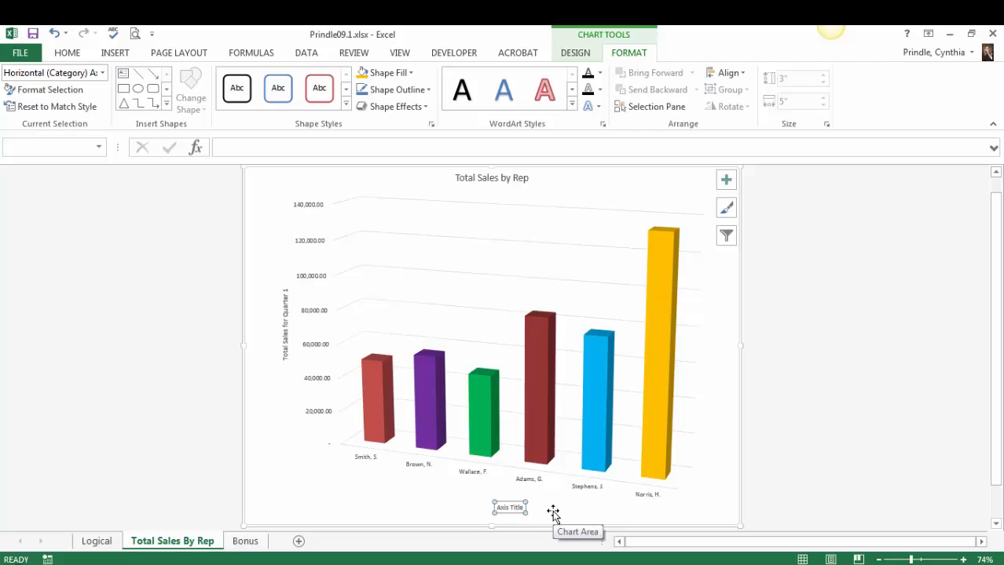
pyautogui.write('Sales Rep')
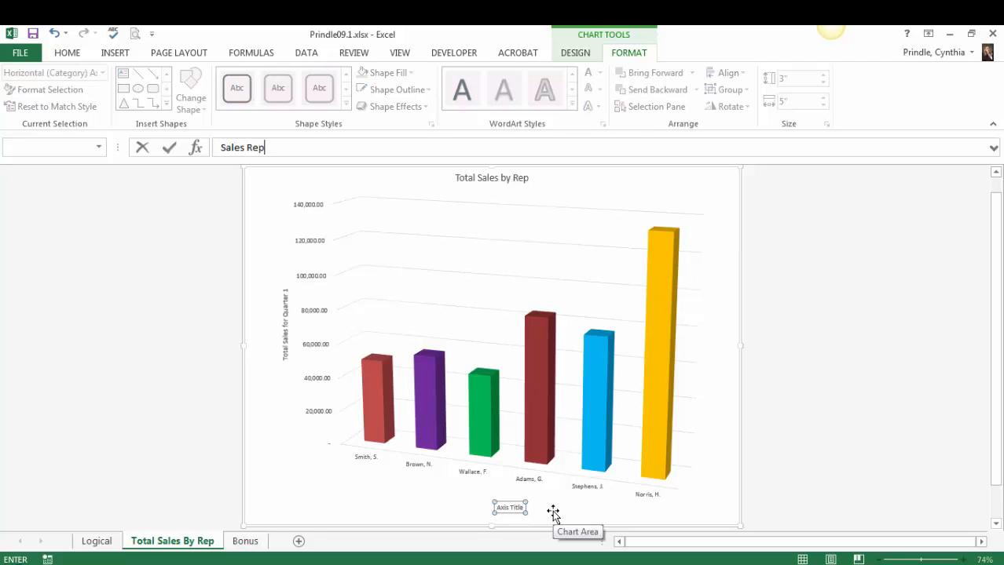
pyautogui.write('s')
pyautogui.press('Return')
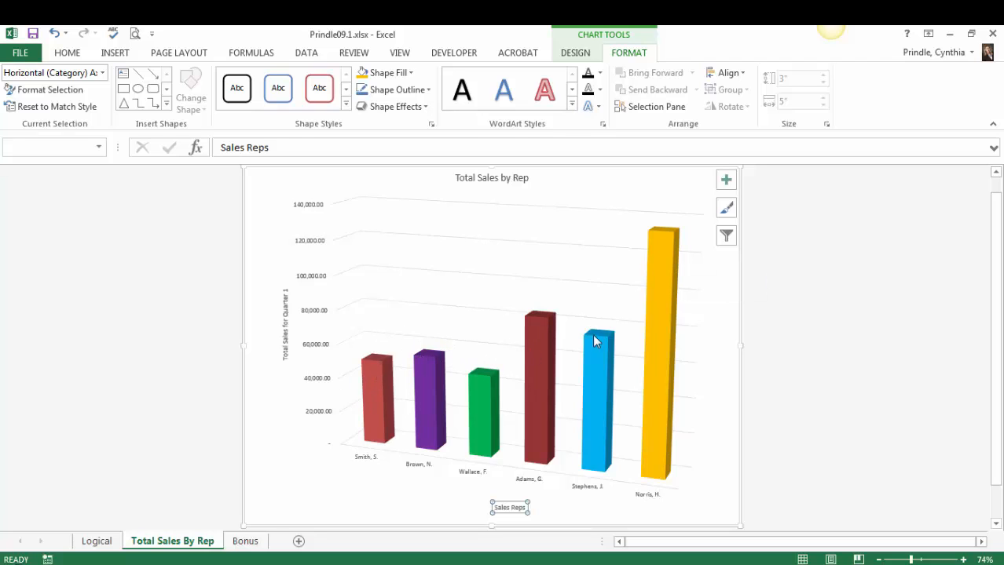
# Add plain data labels showing only the values with leader lines, and make the labels bold
pyautogui.click(727, 182)
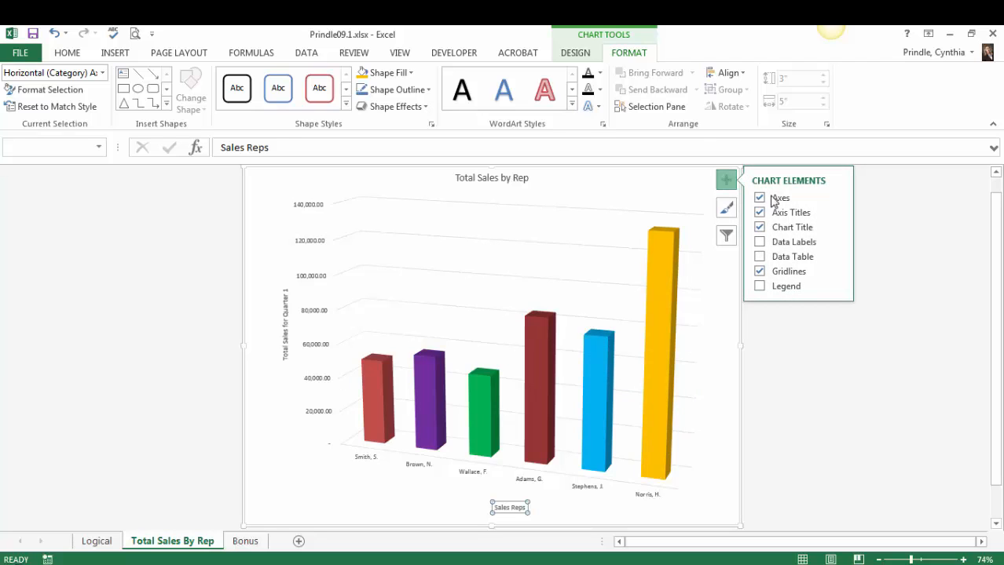
pyautogui.click(759, 242)
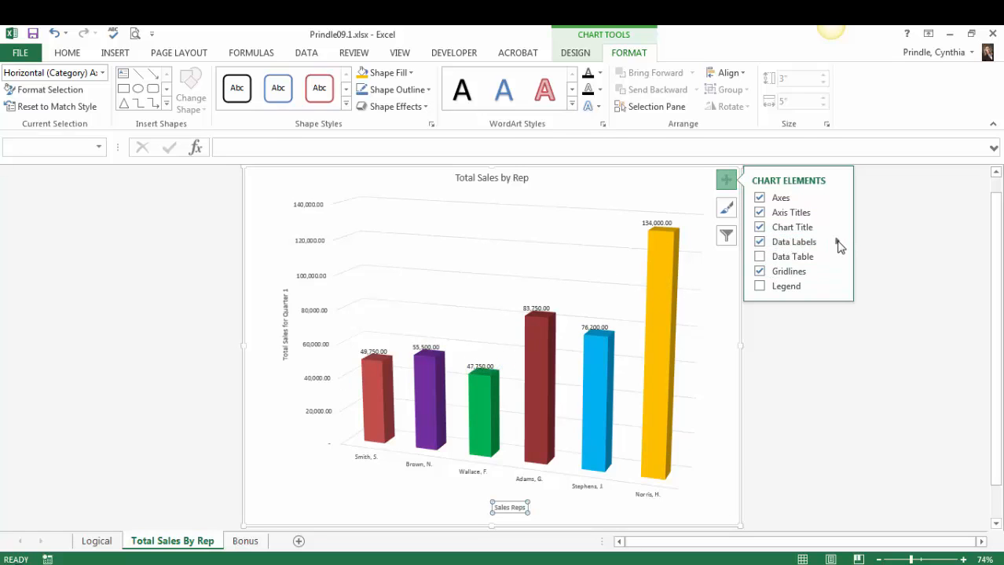
pyautogui.moveTo(838, 245)
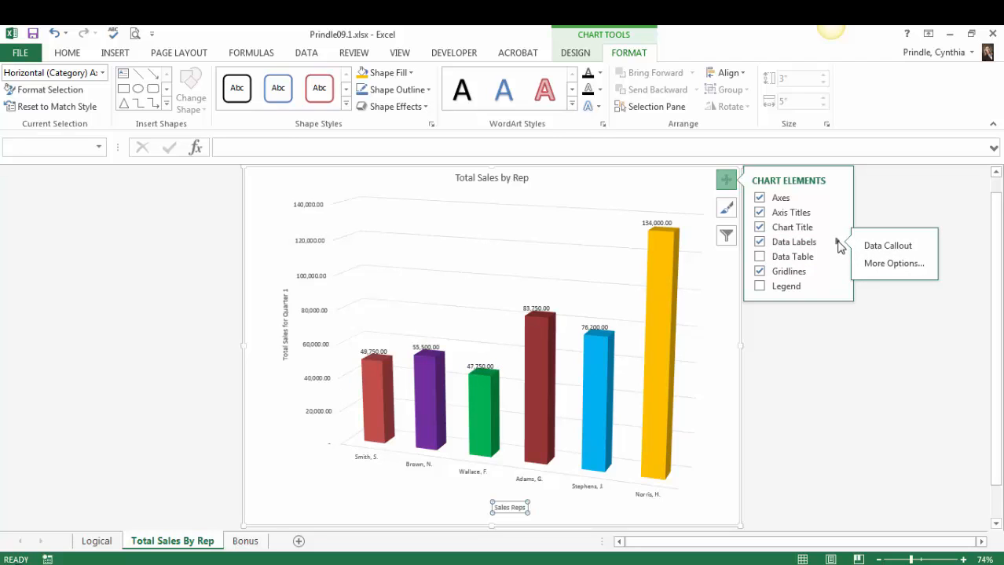
pyautogui.click(888, 246)
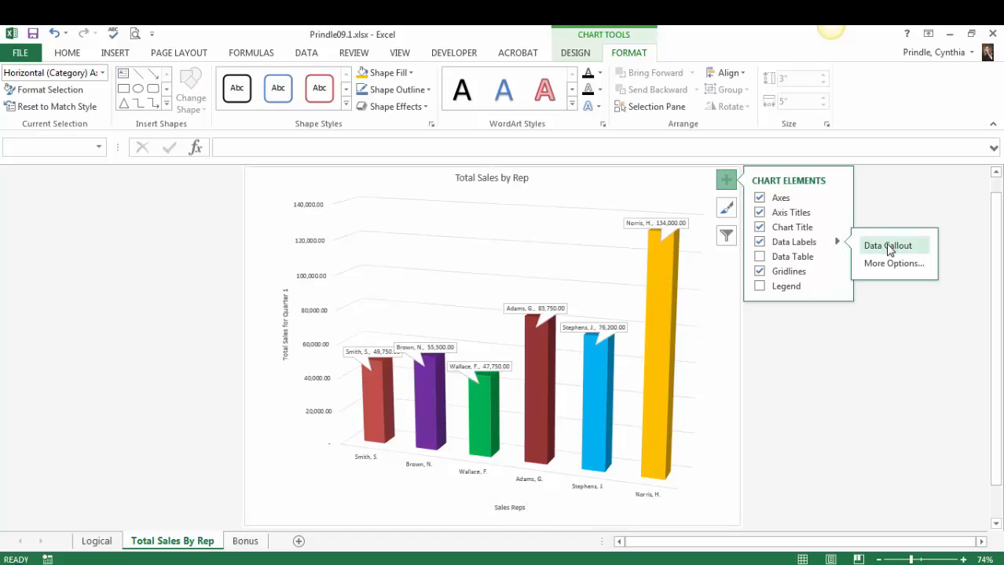
pyautogui.click(895, 265)
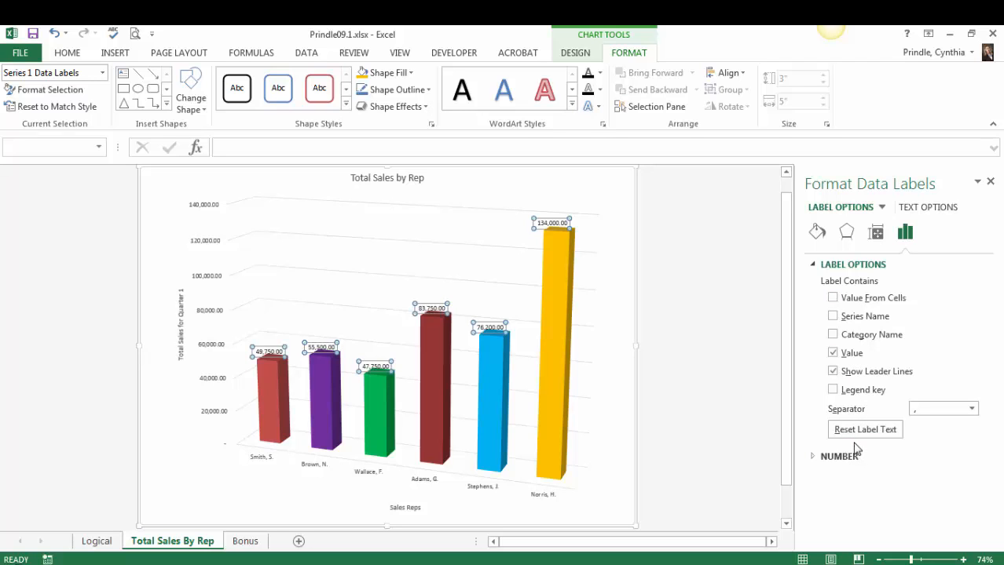
pyautogui.click(990, 182)
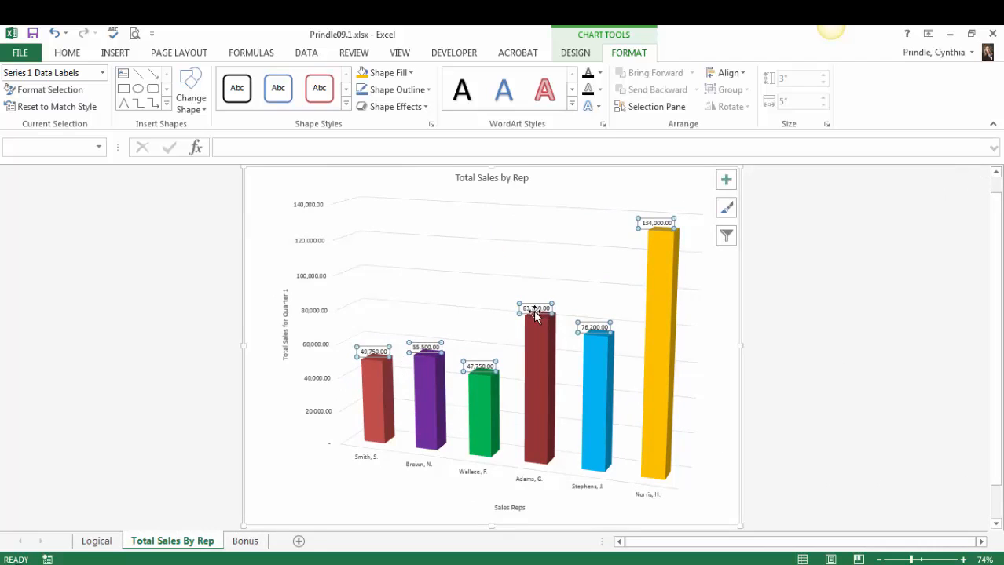
pyautogui.click(67, 53)
pyautogui.click(126, 103)
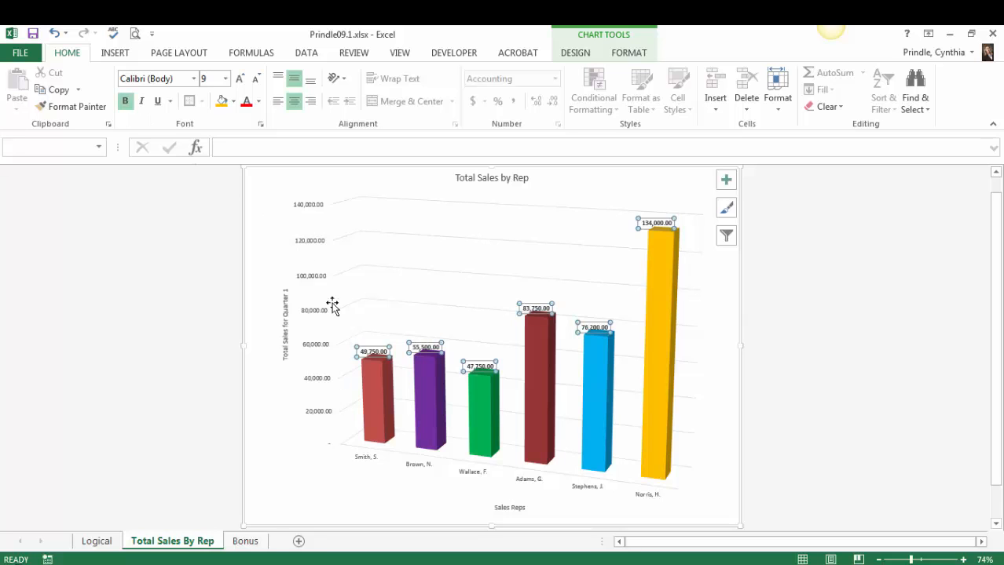
# Move each of the six data labels slightly upward so it sits clear above its column
pyautogui.click(378, 353)
pyautogui.moveTo(378, 353); pyautogui.dragTo(423, 337)
pyautogui.click(423, 348)
pyautogui.click(482, 369)
pyautogui.moveTo(481, 369); pyautogui.dragTo(481, 359)
pyautogui.click(533, 311)
pyautogui.moveTo(533, 311); pyautogui.dragTo(534, 304)
pyautogui.click(596, 324)
pyautogui.moveTo(596, 322); pyautogui.dragTo(596, 315)
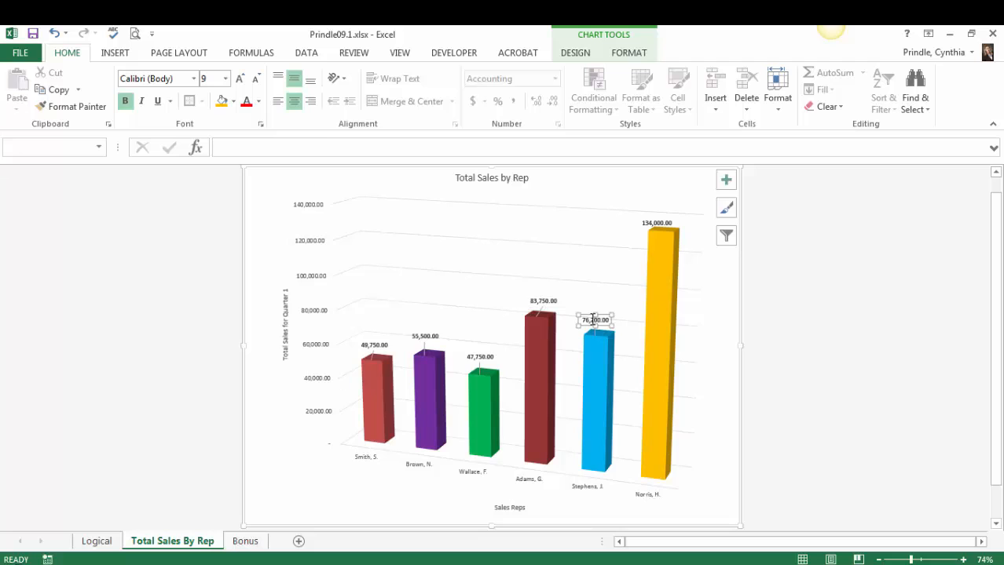
pyautogui.click(656, 222)
pyautogui.moveTo(668, 218); pyautogui.dragTo(673, 215)
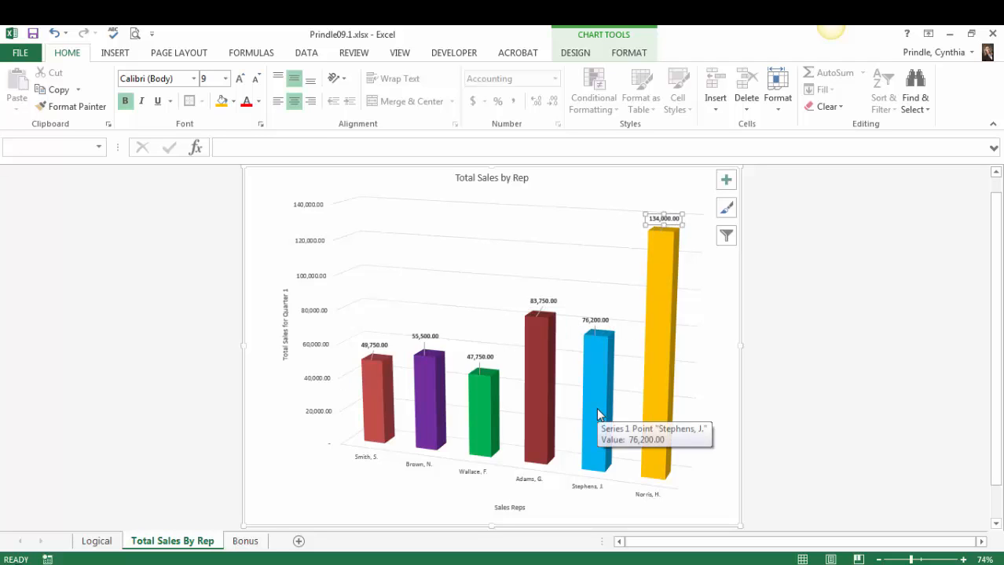
pyautogui.click(824, 402)
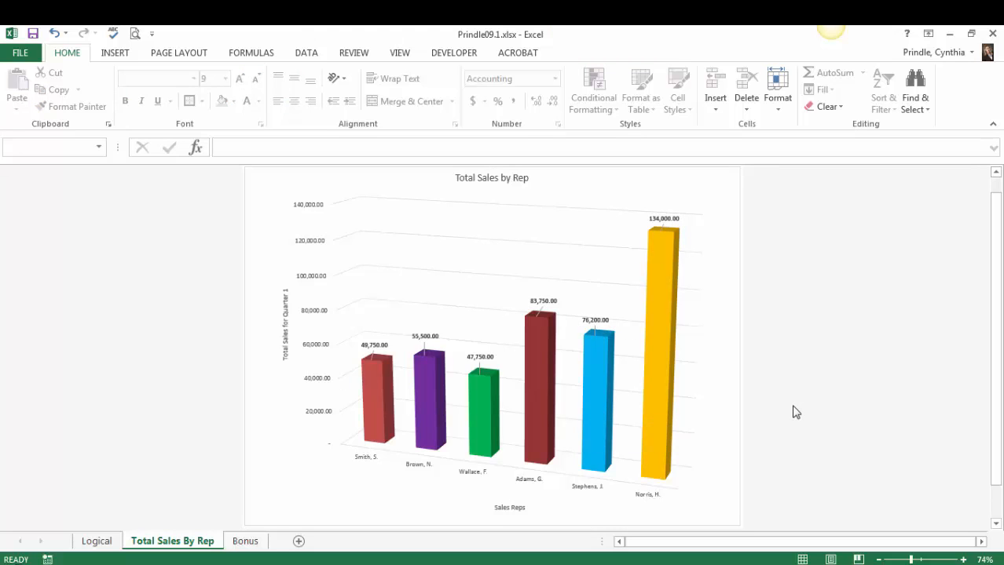
# Filter the chart to the first and third reps' categories, and add the second rep to the filter
pyautogui.click(710, 334)
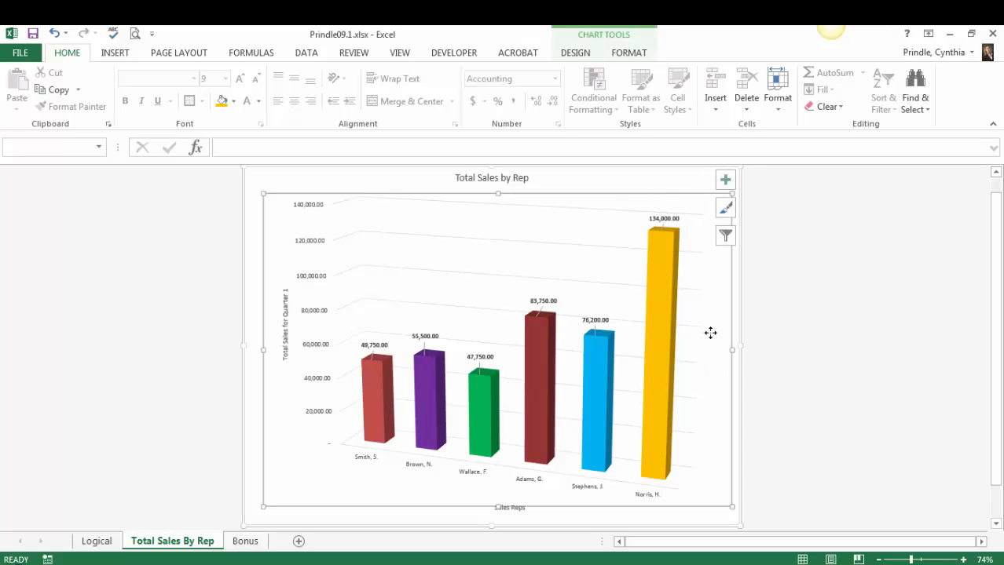
pyautogui.click(630, 184)
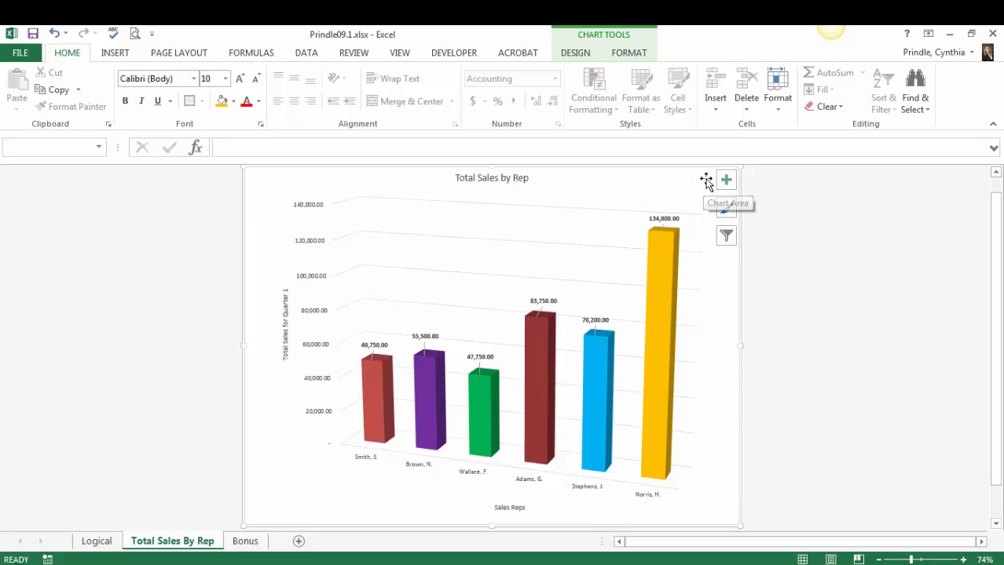
pyautogui.click(727, 237)
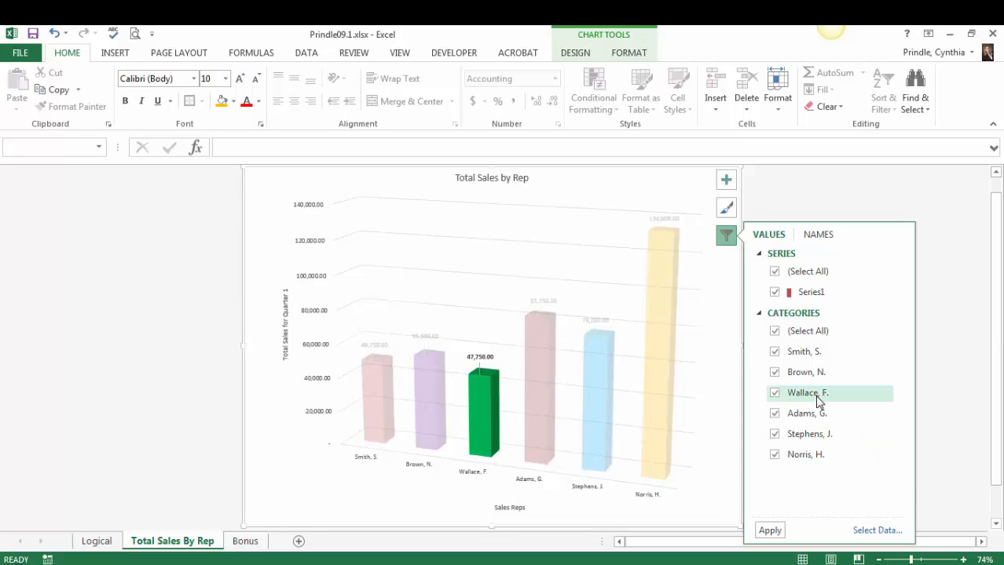
pyautogui.click(773, 336)
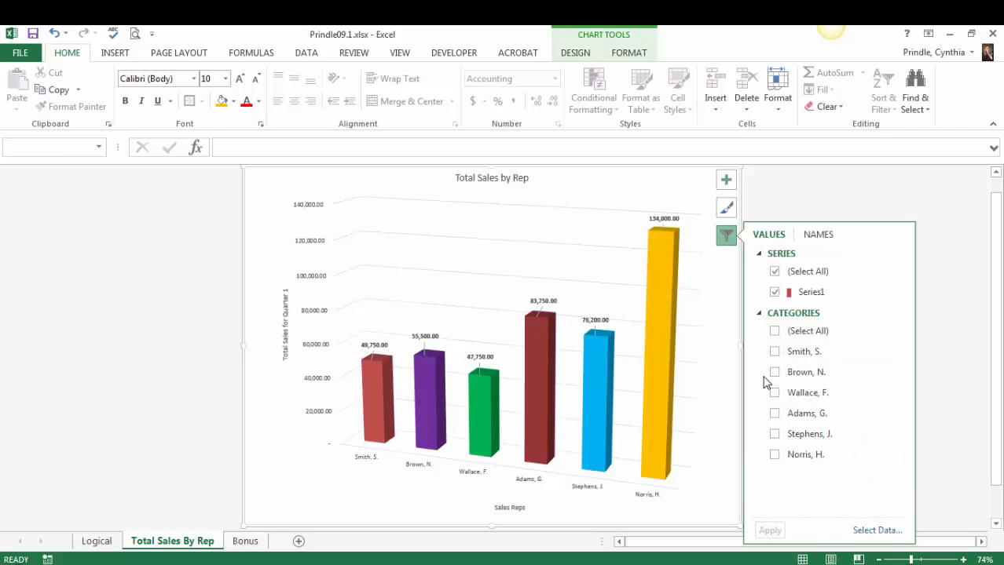
pyautogui.click(775, 352)
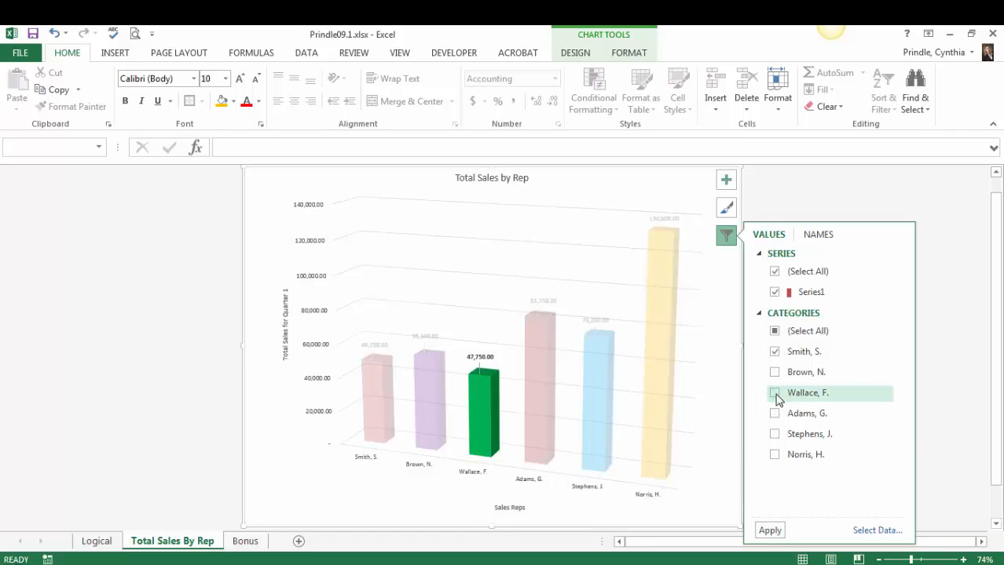
pyautogui.click(774, 392)
pyautogui.click(770, 531)
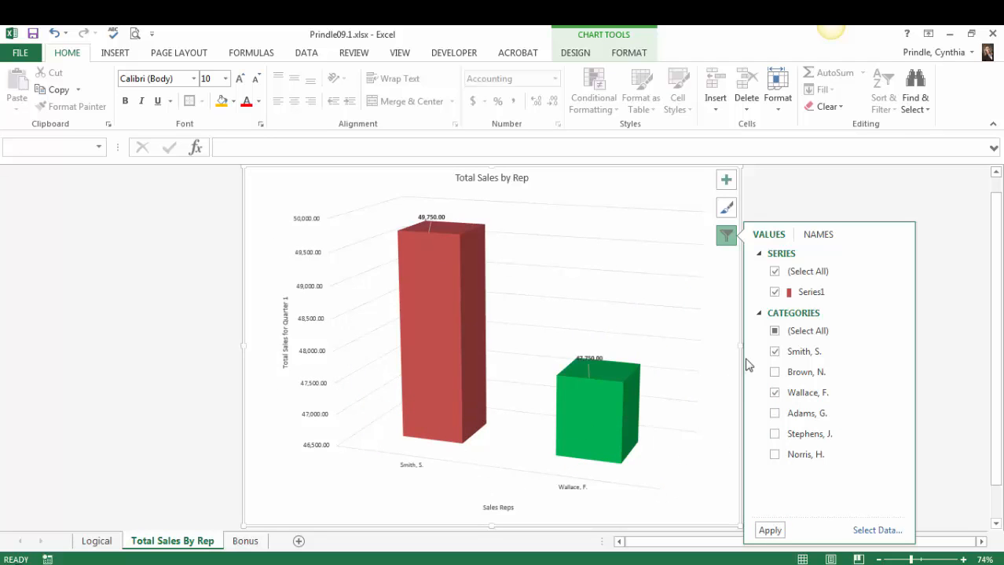
pyautogui.click(776, 373)
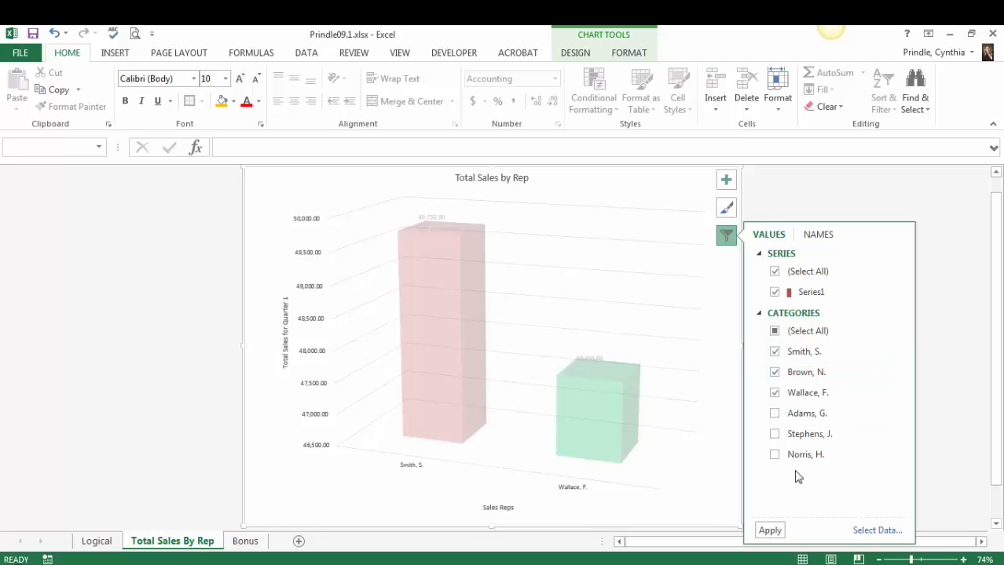
pyautogui.click(769, 530)
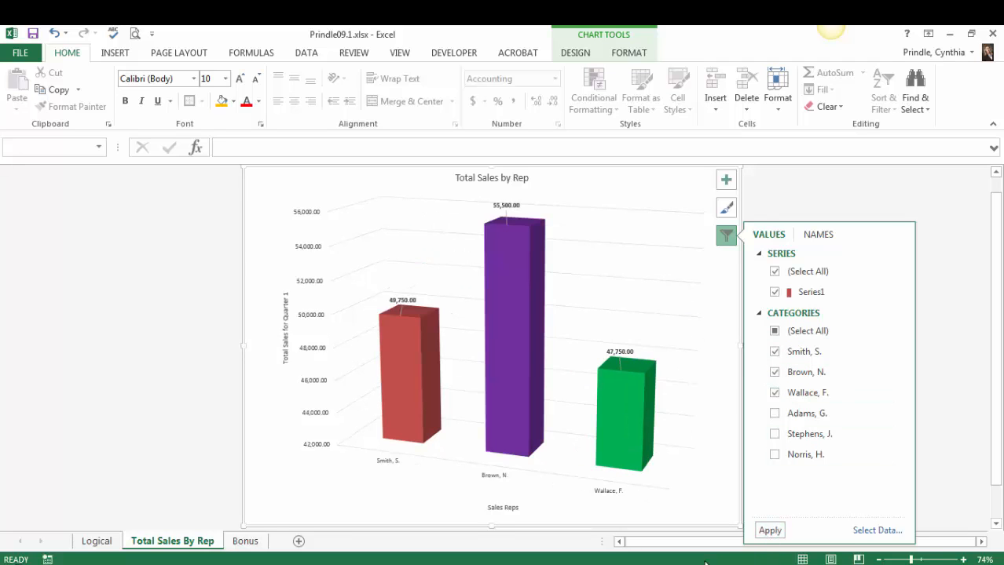
# Reselect all rep categories in the chart filter and apply it to restore the full chart
pyautogui.click(774, 272)
pyautogui.click(774, 273)
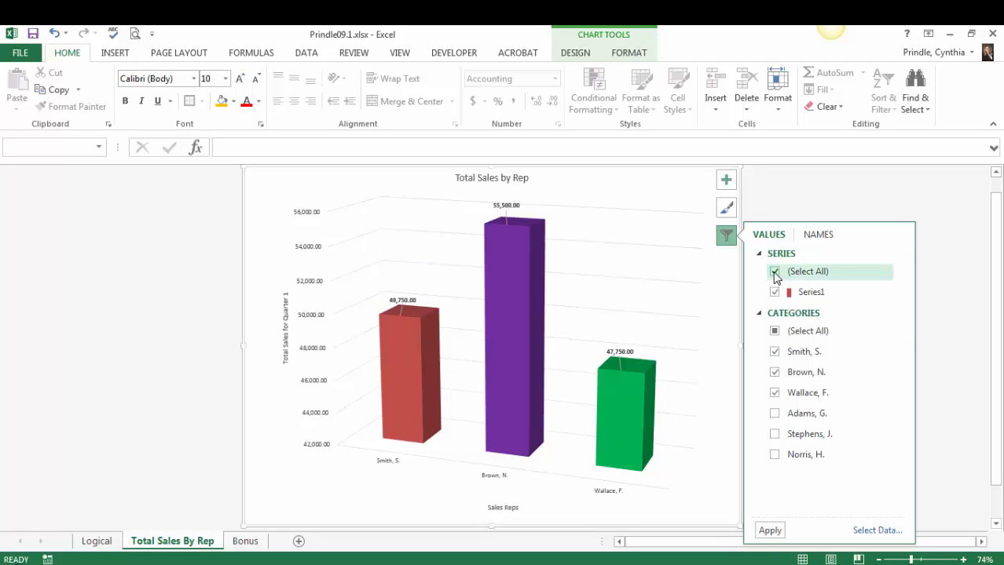
pyautogui.click(774, 332)
pyautogui.click(774, 333)
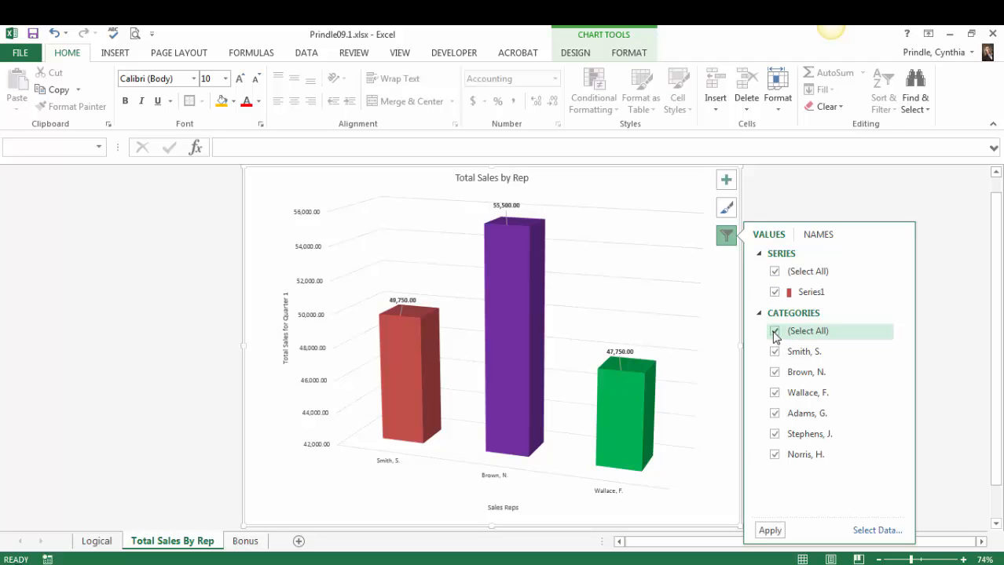
pyautogui.click(769, 531)
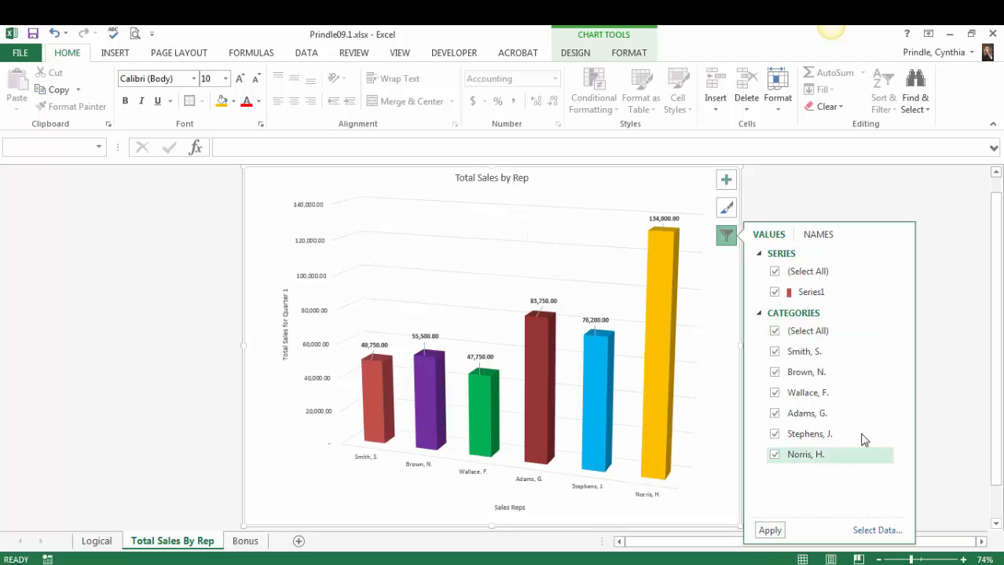
pyautogui.click(948, 389)
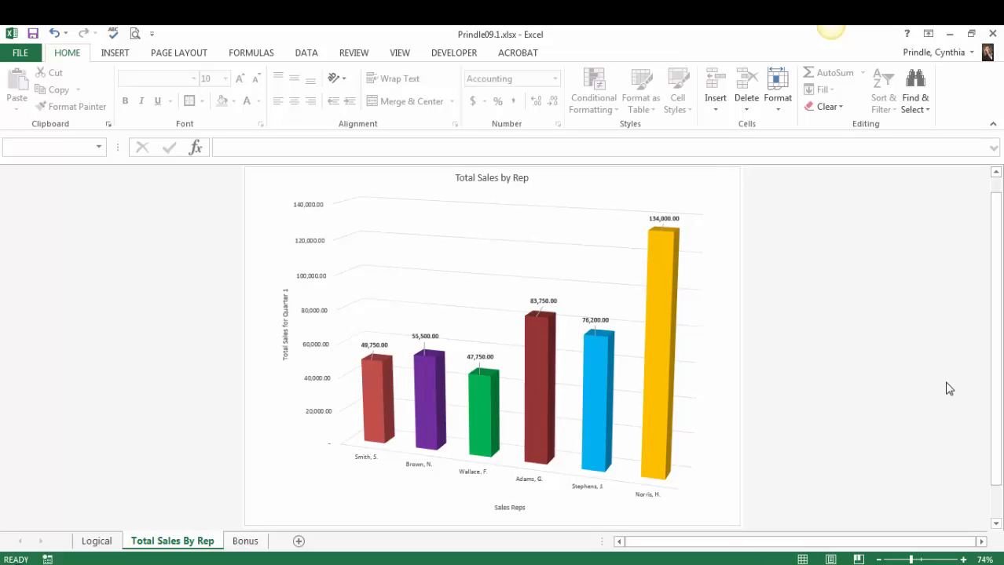
# Preview the available chart styles on the whole chart without applying one
pyautogui.click(610, 193)
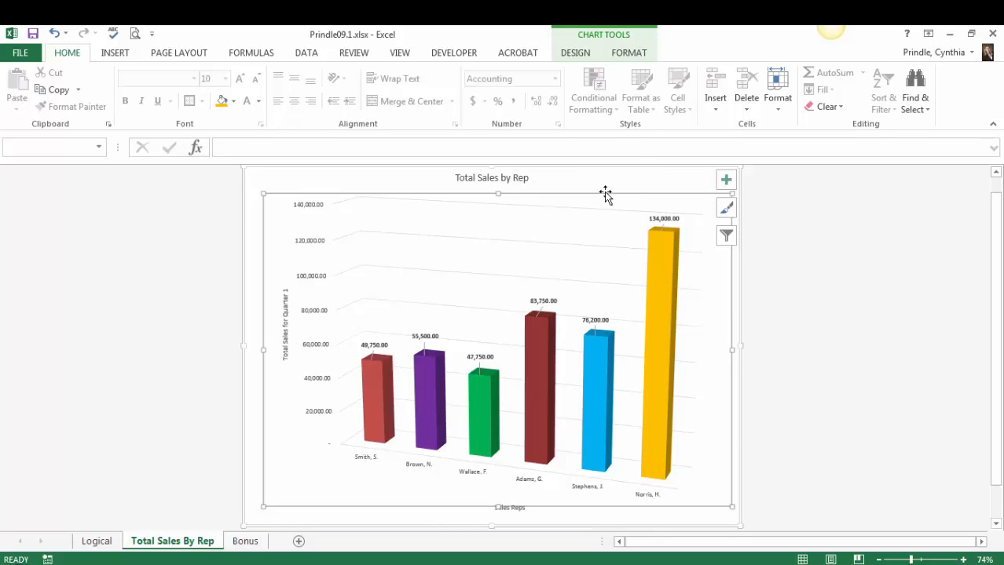
pyautogui.click(593, 178)
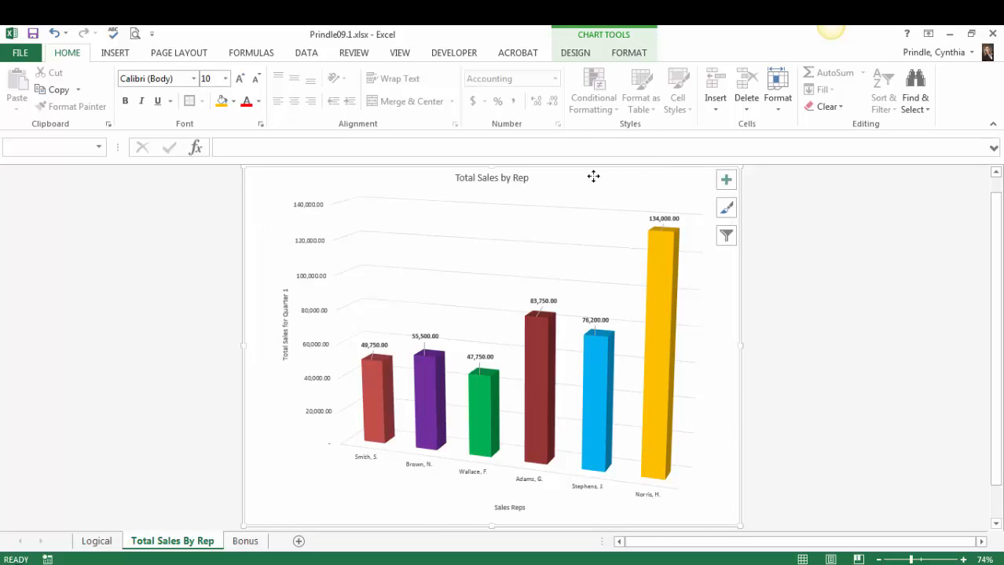
pyautogui.click(575, 53)
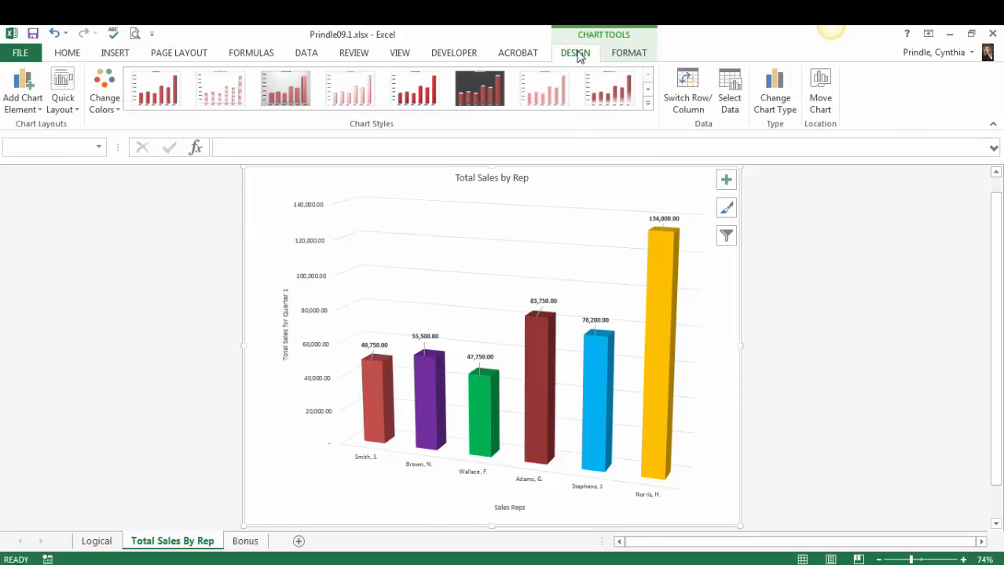
pyautogui.click(648, 103)
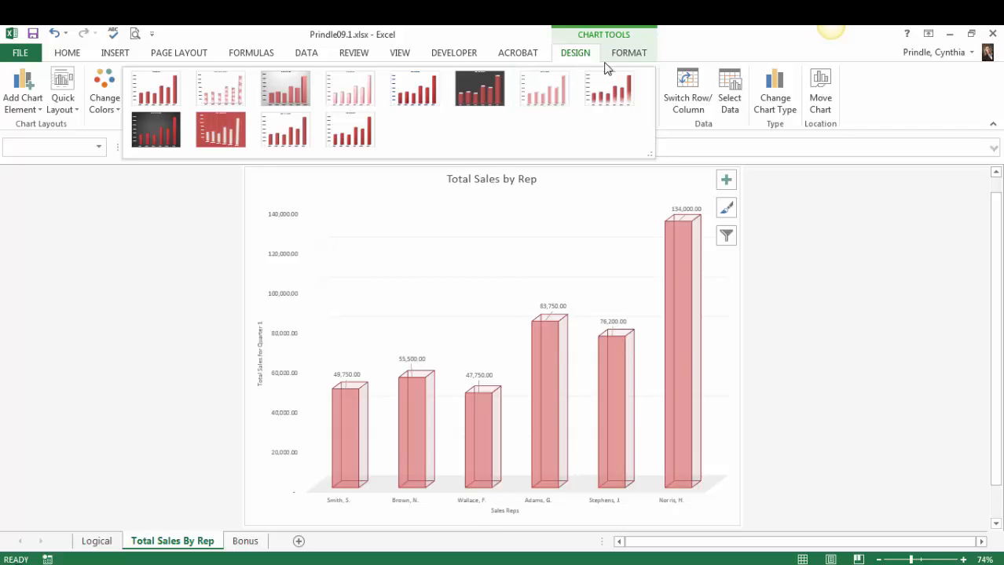
pyautogui.click(631, 55)
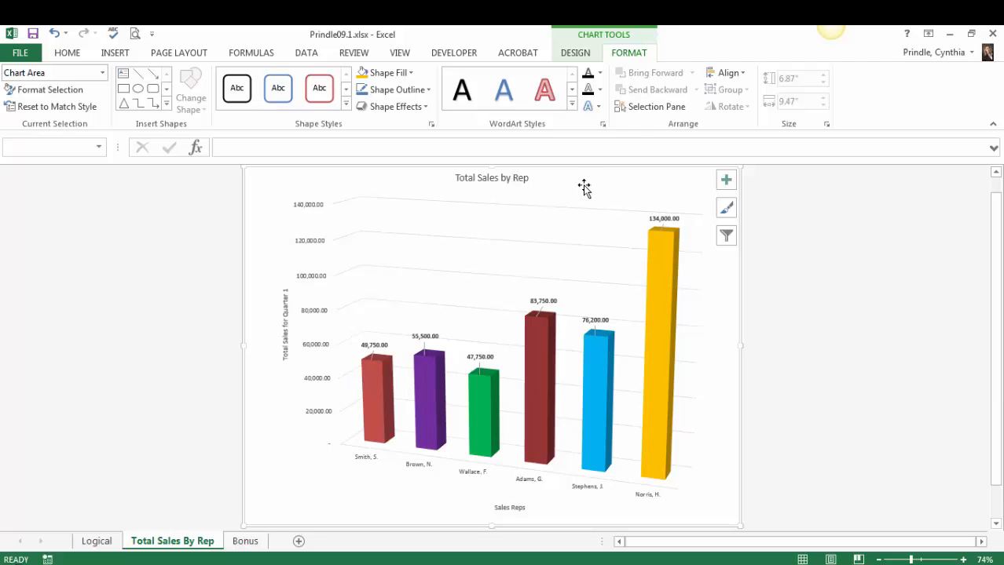
# Fill the whole chart area with tan and apply a dark-variation horizontal gradient that lightens from left to right
pyautogui.click(405, 74)
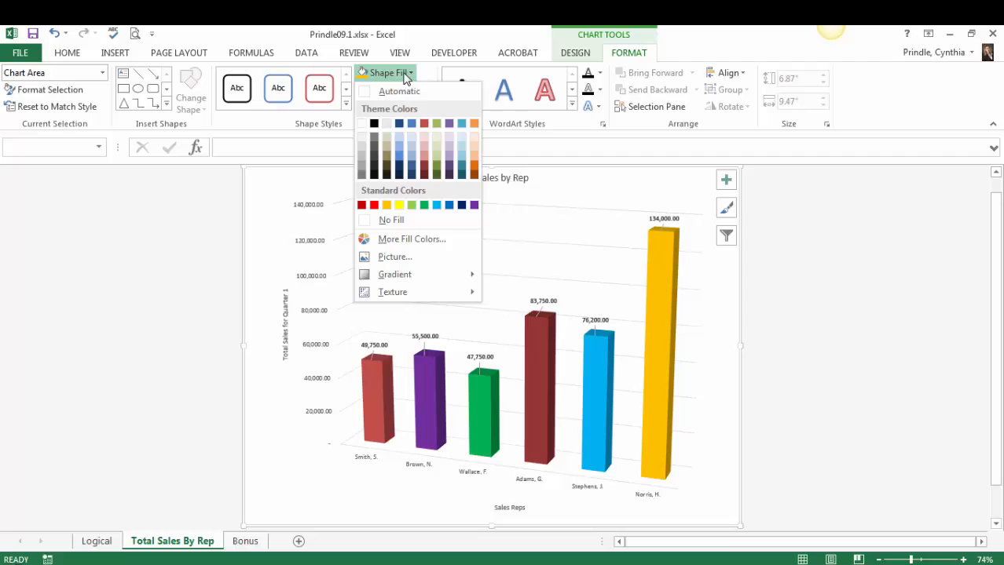
pyautogui.click(385, 149)
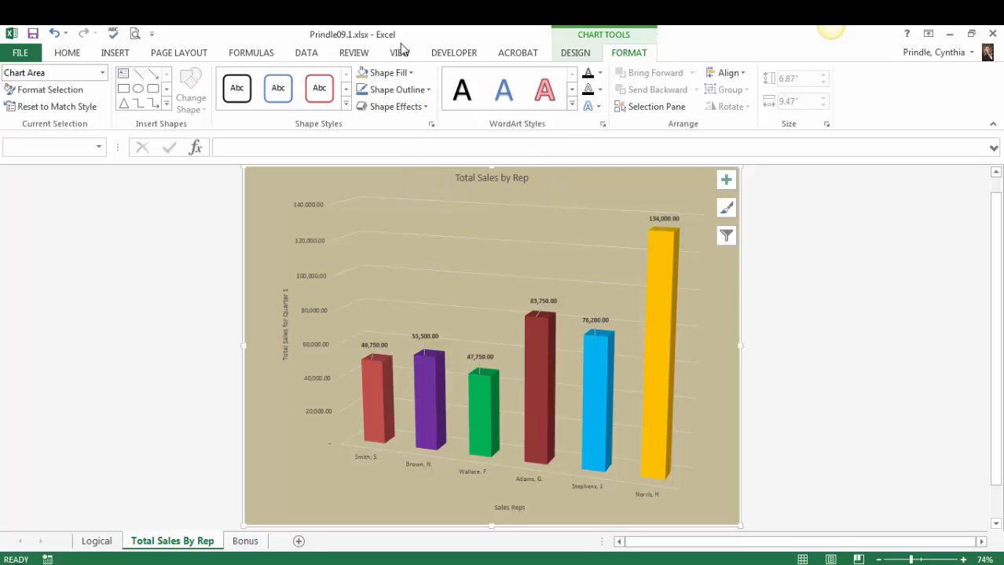
pyautogui.click(407, 73)
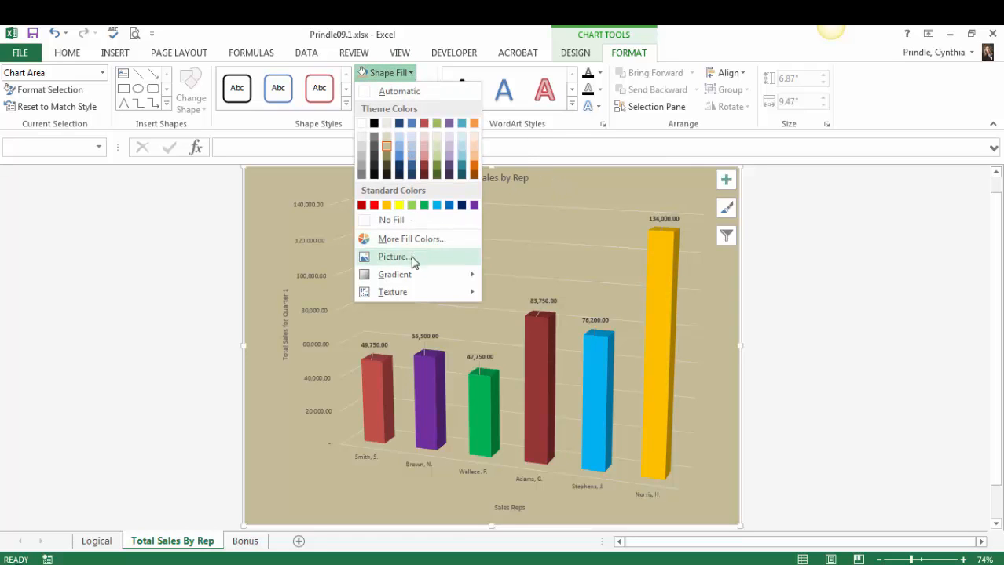
pyautogui.moveTo(414, 274)
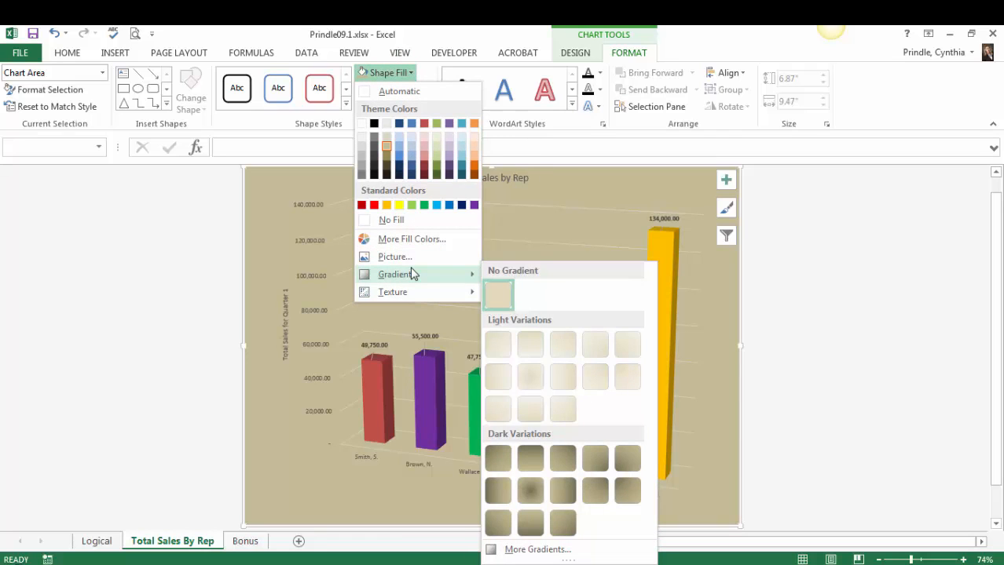
pyautogui.click(498, 492)
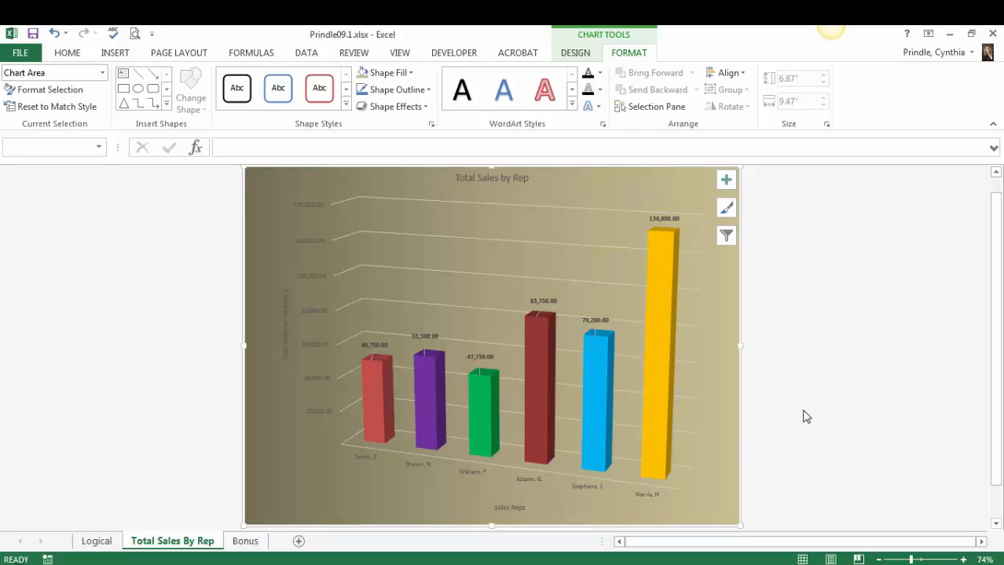
pyautogui.click(857, 374)
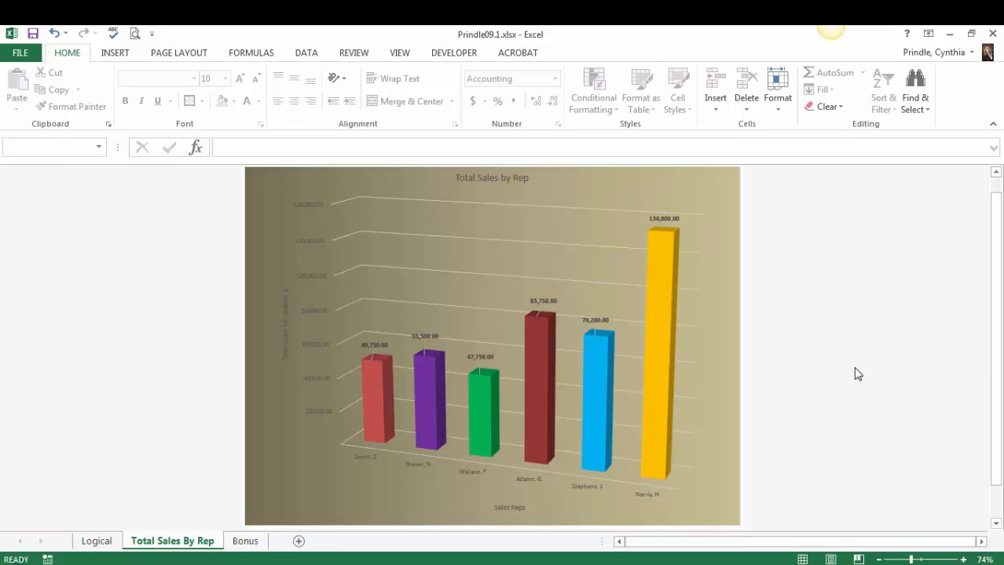
# Make the Total Sales by Rep chart title bold
pyautogui.click(510, 179)
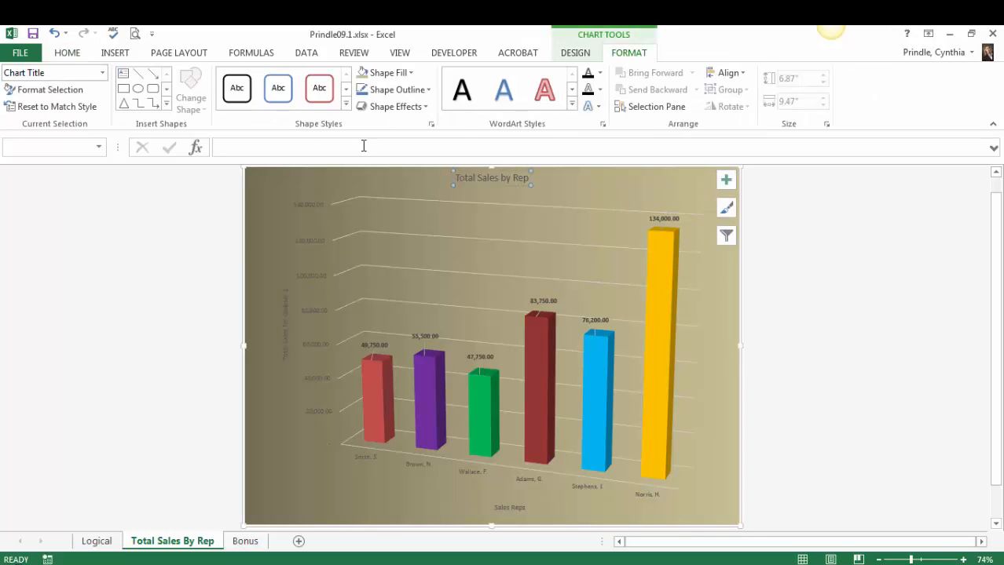
pyautogui.click(68, 53)
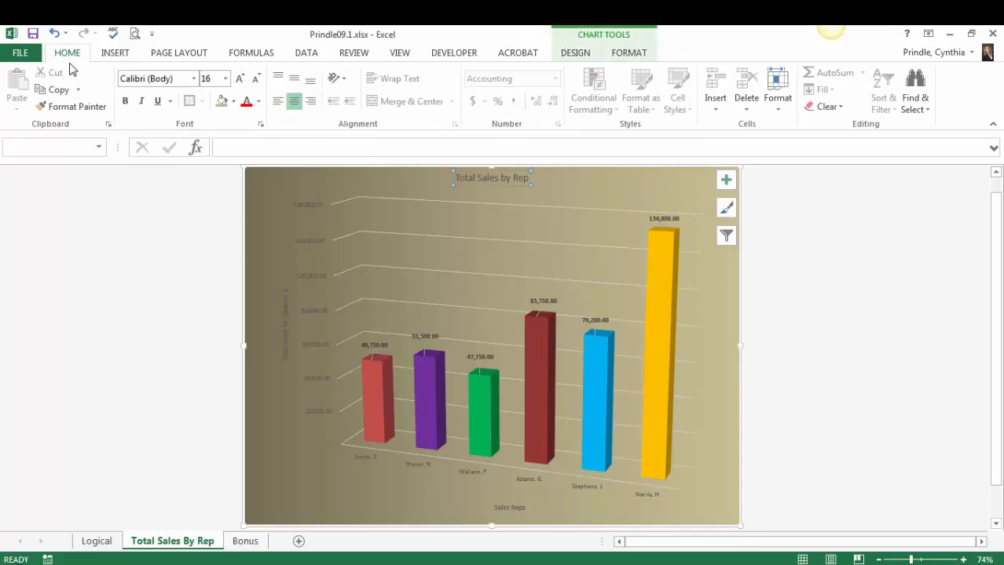
pyautogui.click(125, 101)
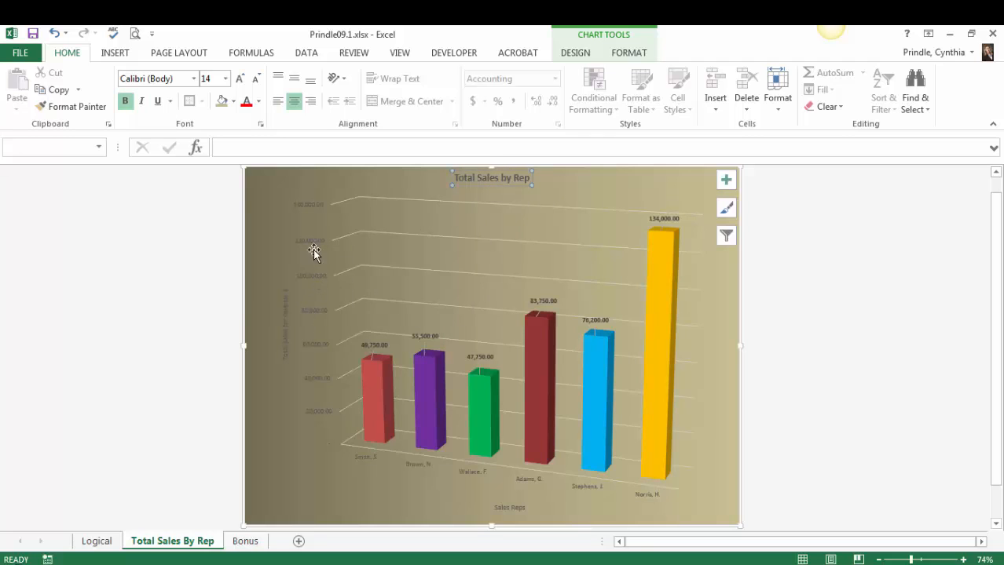
# Color the vertical axis values and the chart title text yellow
pyautogui.click(307, 210)
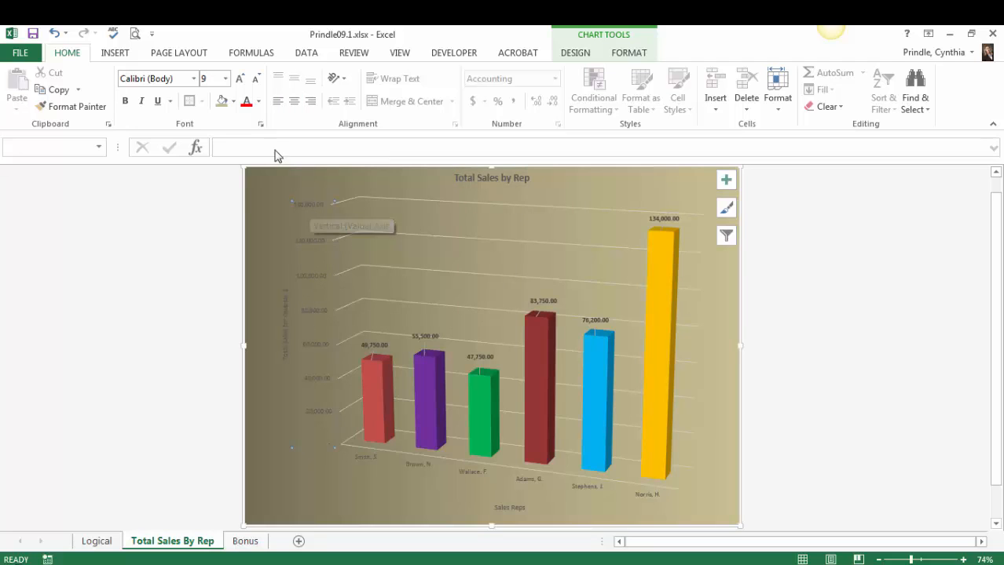
pyautogui.click(258, 101)
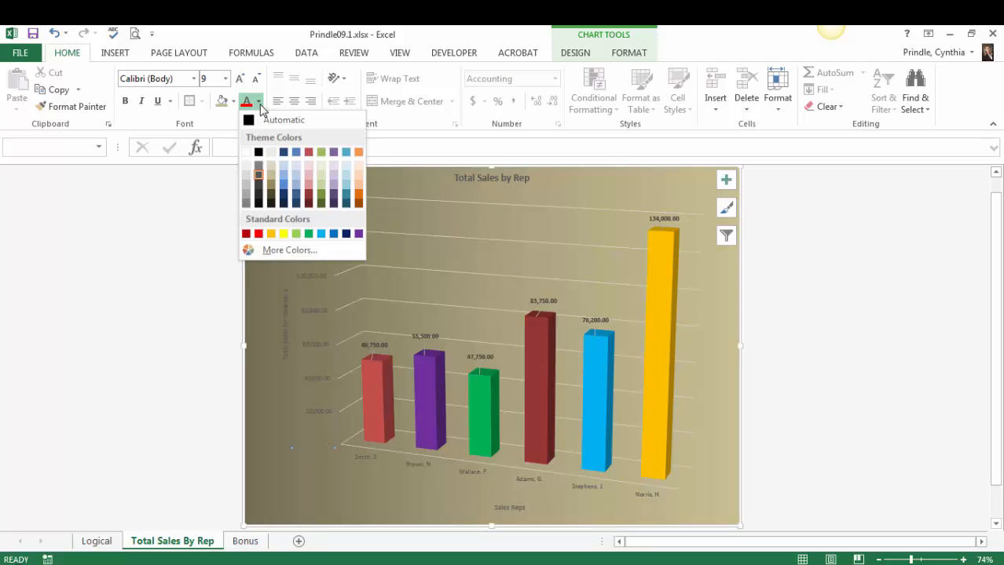
pyautogui.click(283, 233)
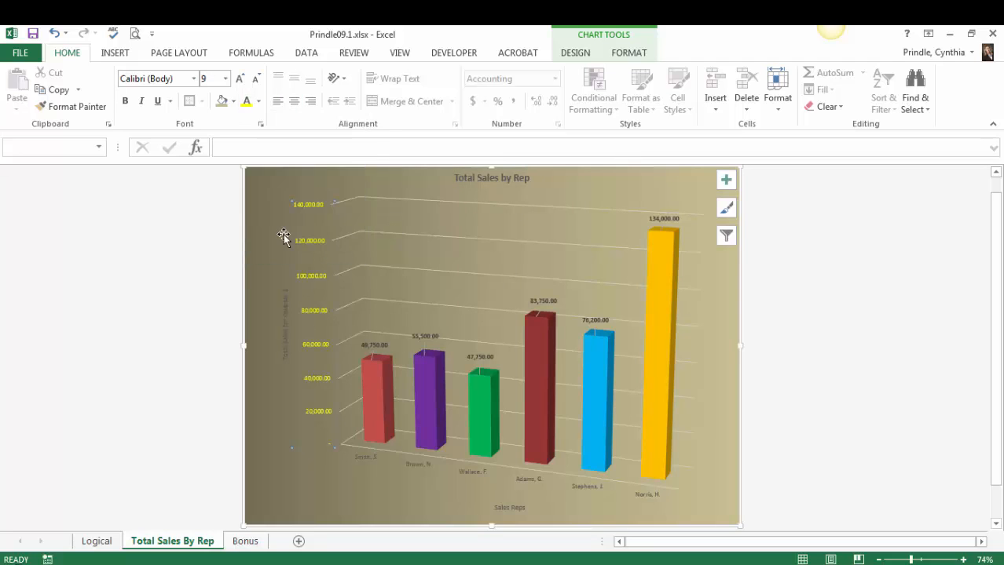
pyautogui.click(488, 182)
pyautogui.click(248, 102)
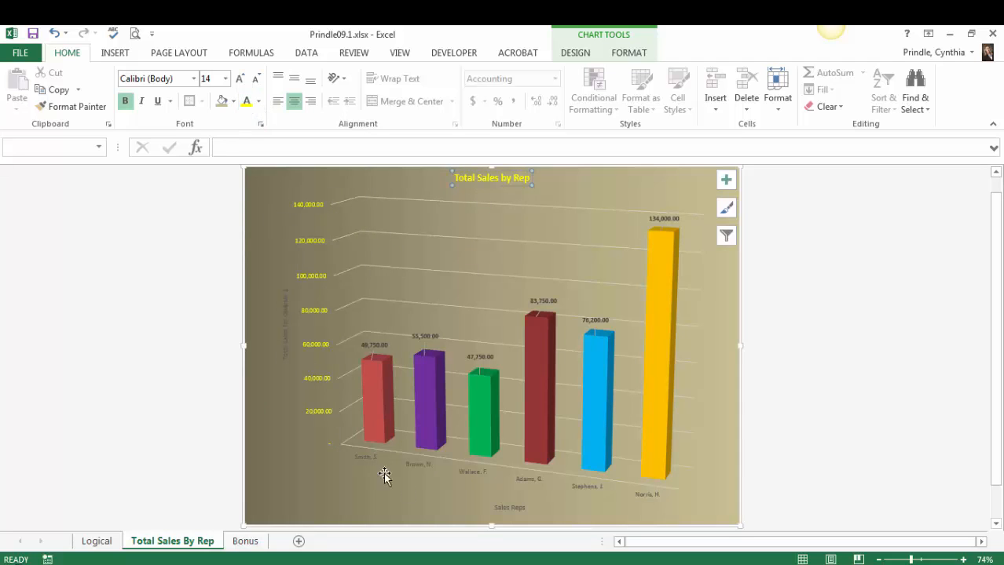
# Color the rep names on the horizontal axis and the Sales Reps axis title yellow
pyautogui.click(463, 475)
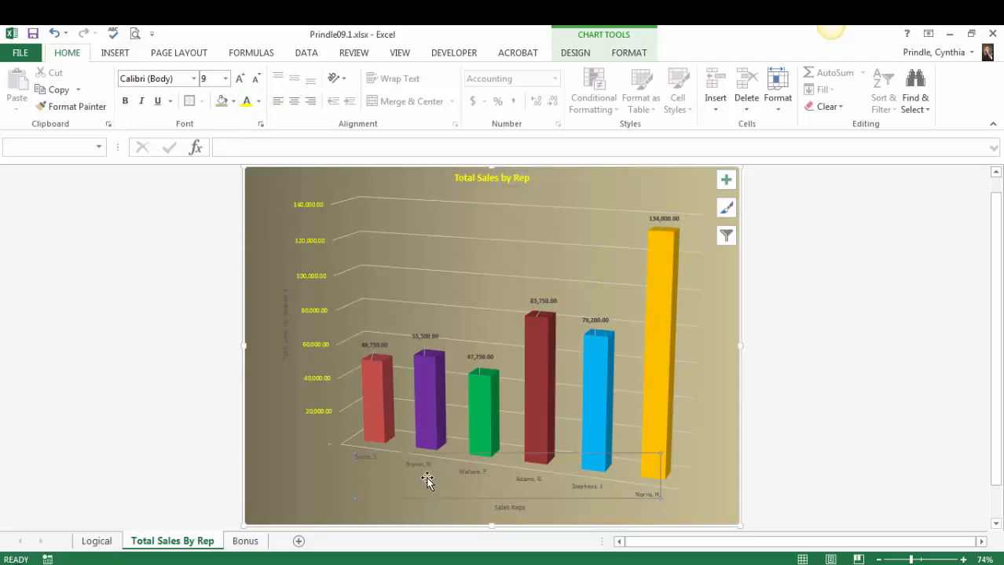
pyautogui.click(248, 102)
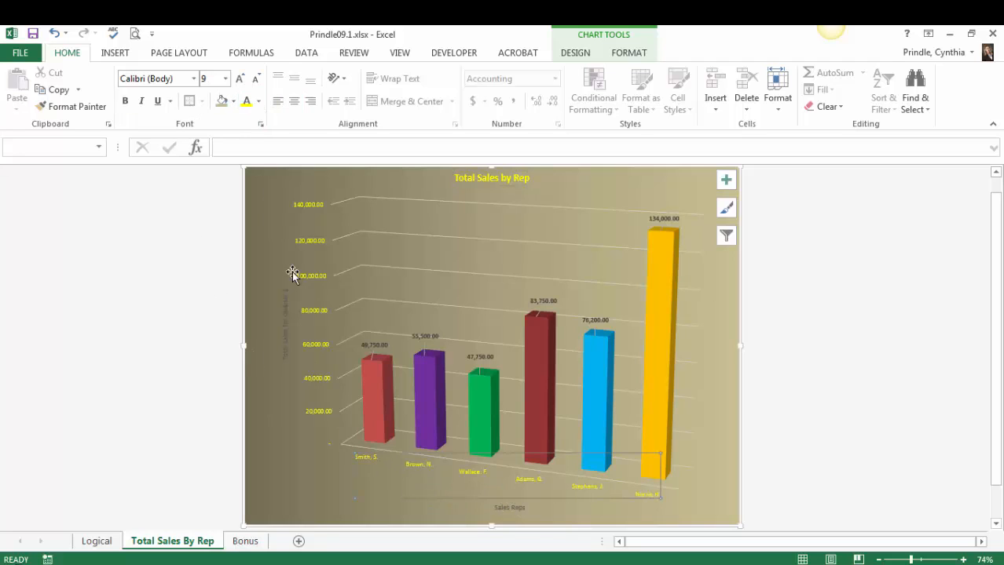
pyautogui.click(495, 512)
pyautogui.click(247, 102)
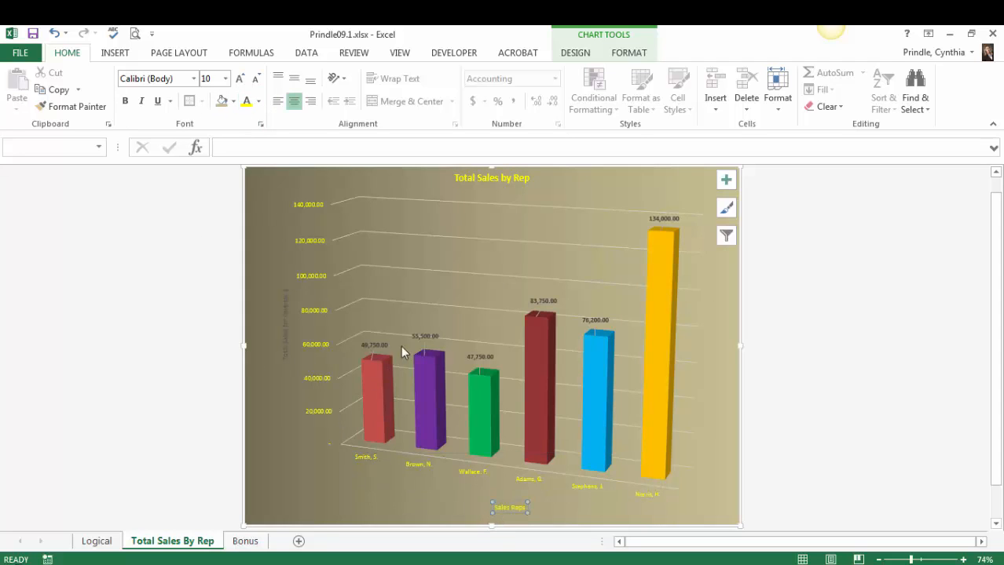
# Color all the data labels and the Total Sales for Quarter 1 axis title yellow
pyautogui.click(423, 338)
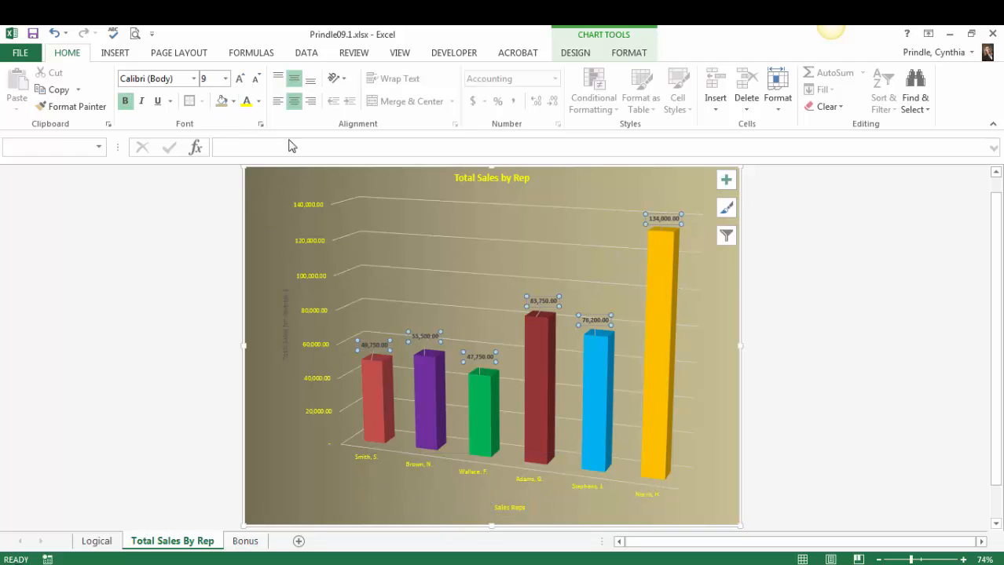
pyautogui.click(247, 102)
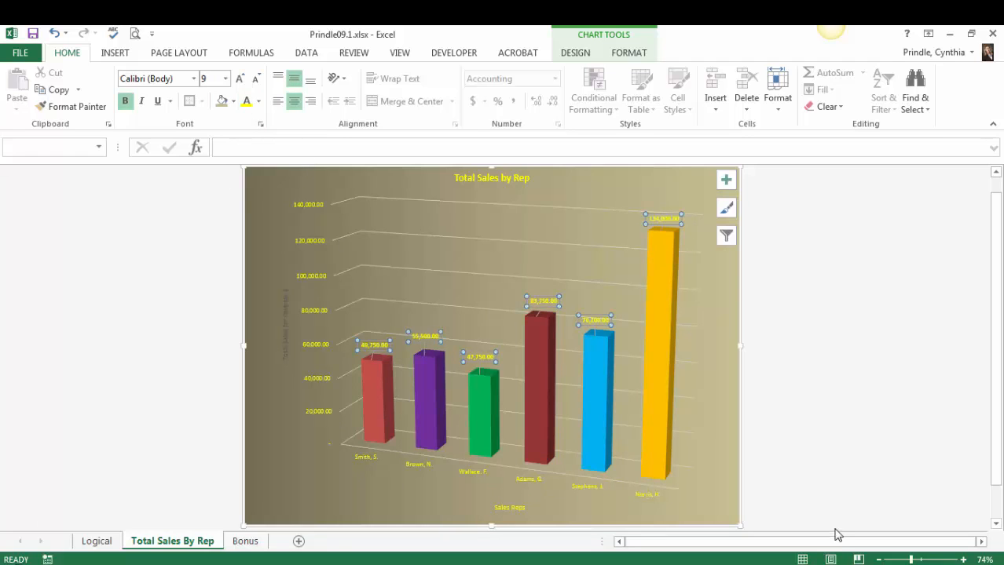
pyautogui.click(833, 475)
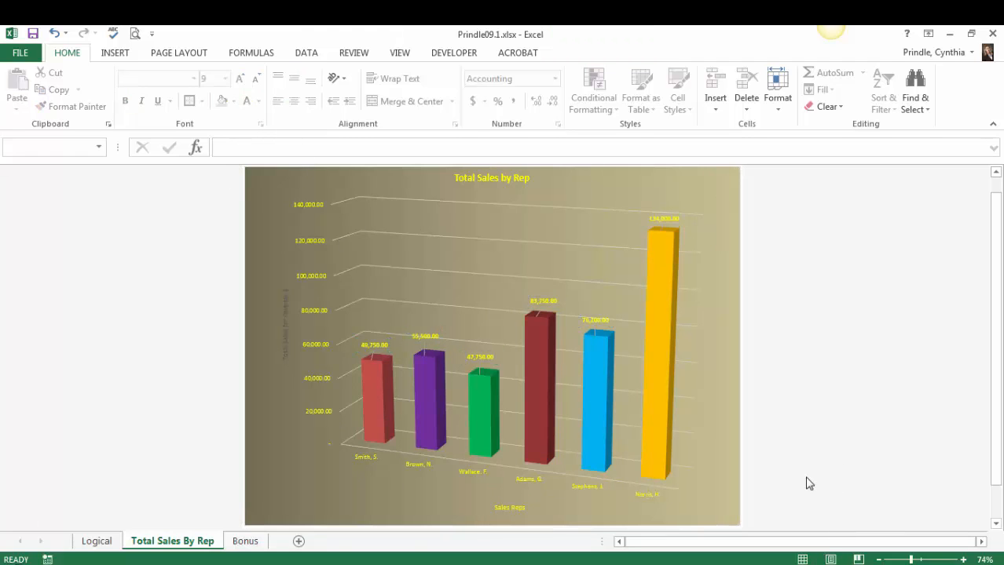
pyautogui.click(283, 326)
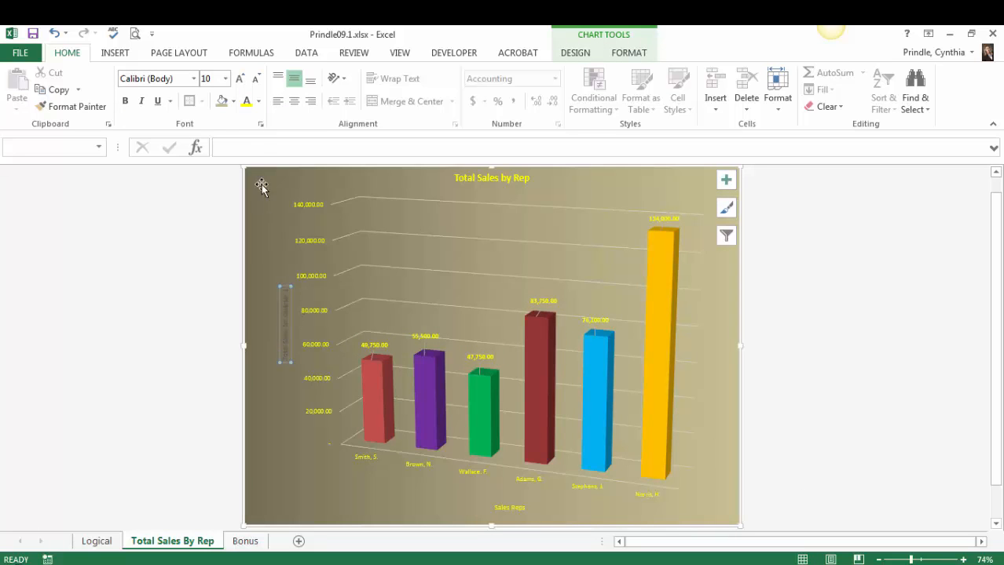
pyautogui.click(246, 101)
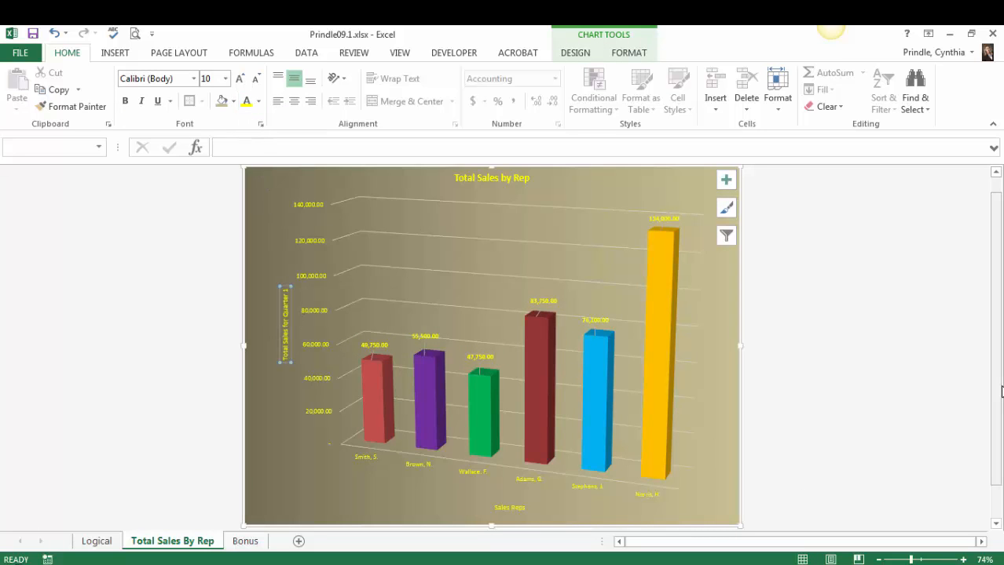
# Move the Total Sales By Rep chart sheet after the Bonus sheet
pyautogui.hotkey('ctrl', 'pagedown')
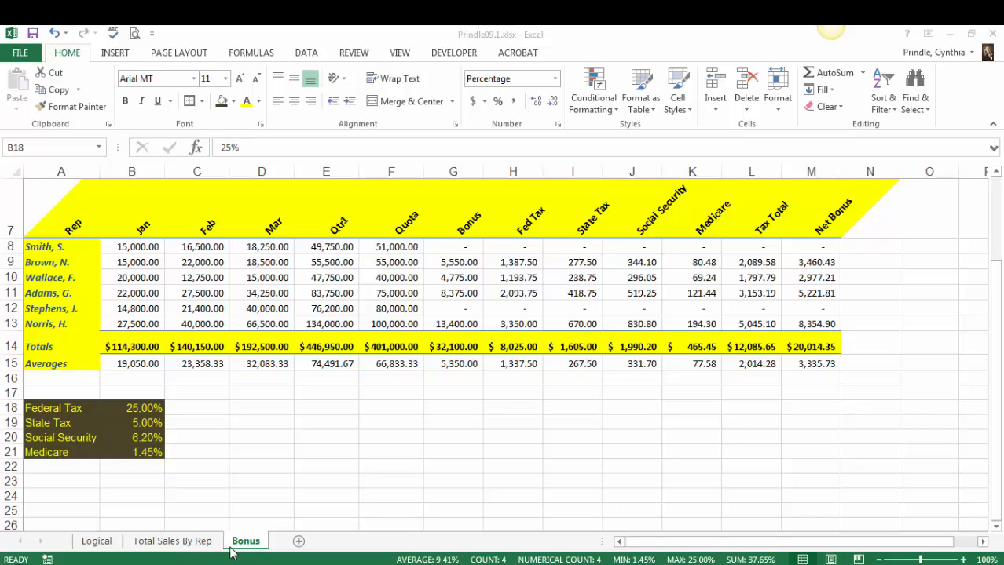
pyautogui.keyDown('ctrl'); pyautogui.click(200, 546); pyautogui.keyUp('ctrl')
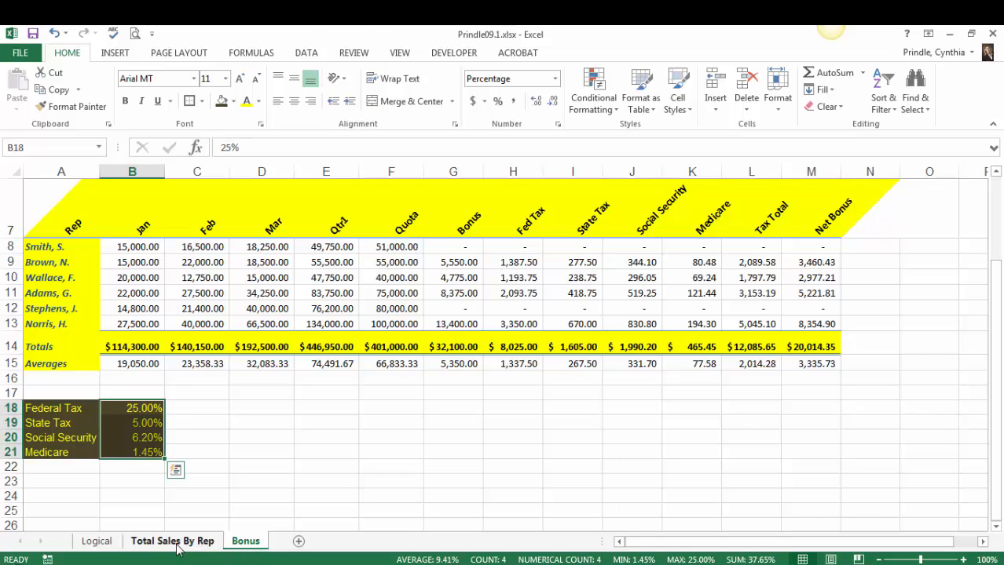
pyautogui.click(178, 547)
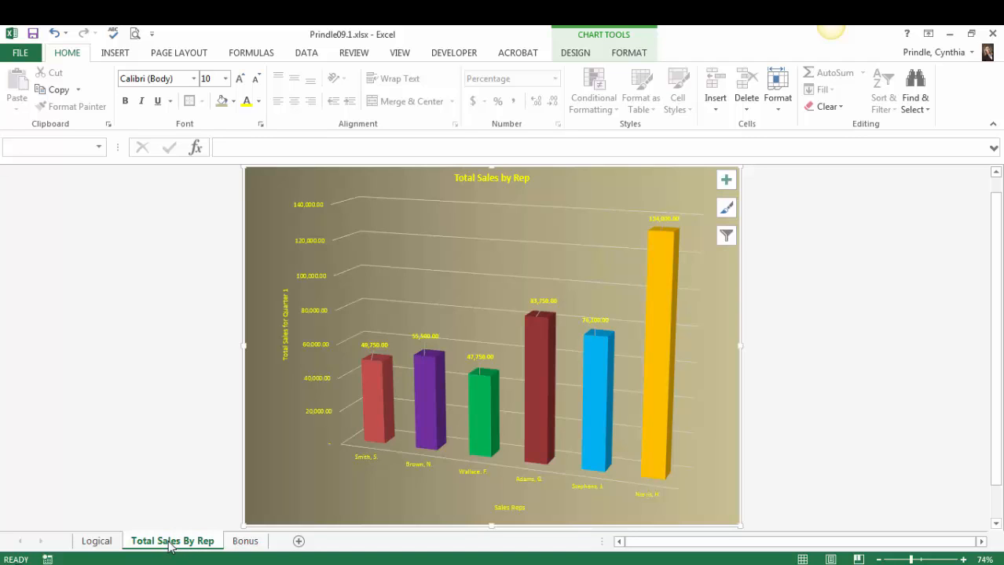
pyautogui.moveTo(169, 545); pyautogui.dragTo(278, 541)
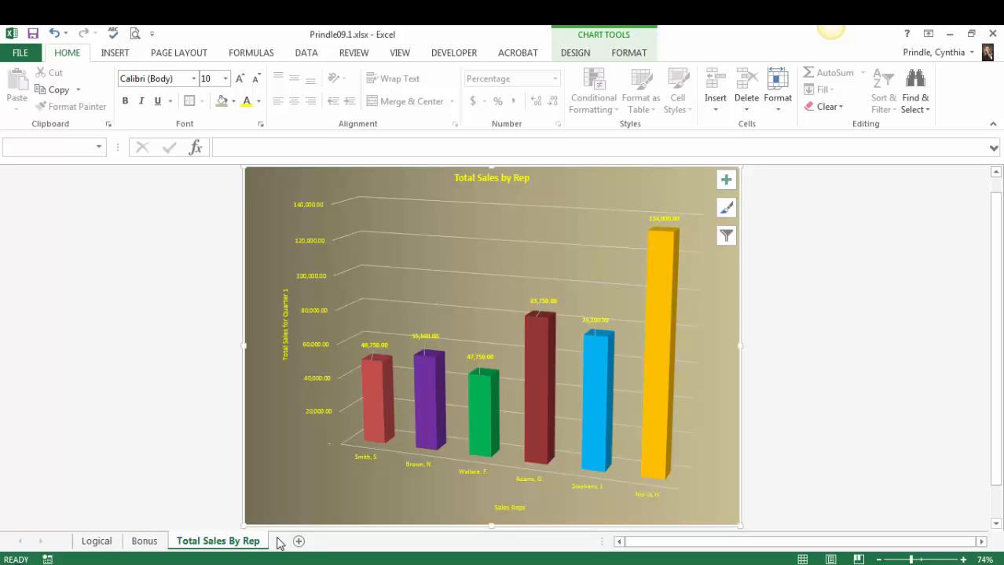
# Switch back and forth between the Bonus and Total Sales By Rep sheets to review them, ending on Bonus
pyautogui.click(136, 543)
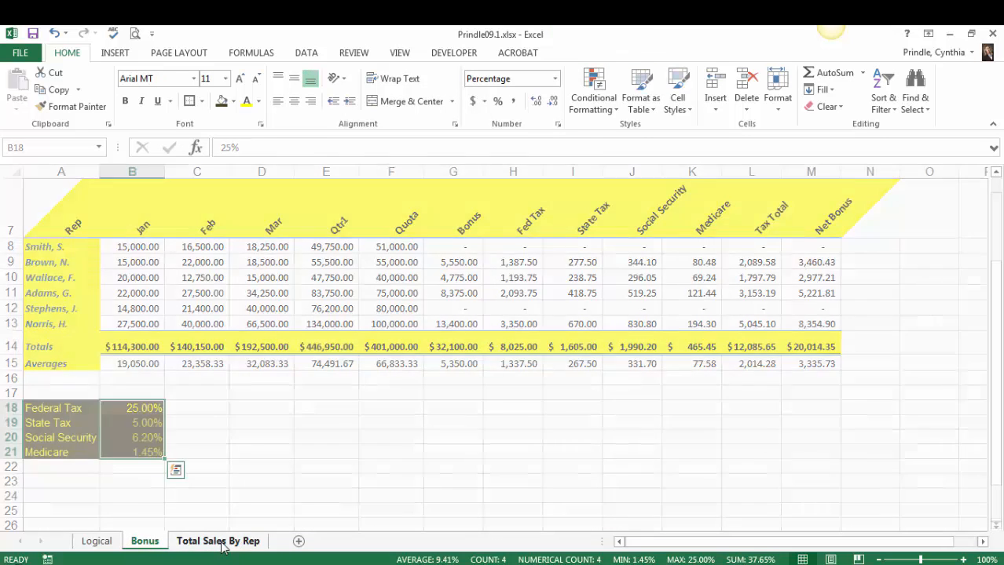
pyautogui.click(224, 543)
pyautogui.click(143, 543)
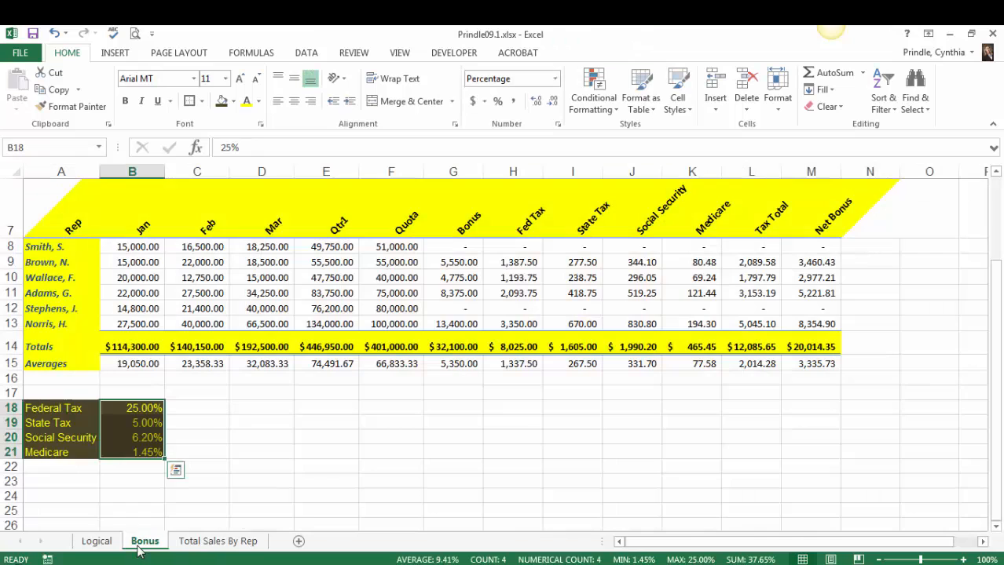
pyautogui.click(202, 543)
pyautogui.click(151, 544)
pyautogui.click(357, 463)
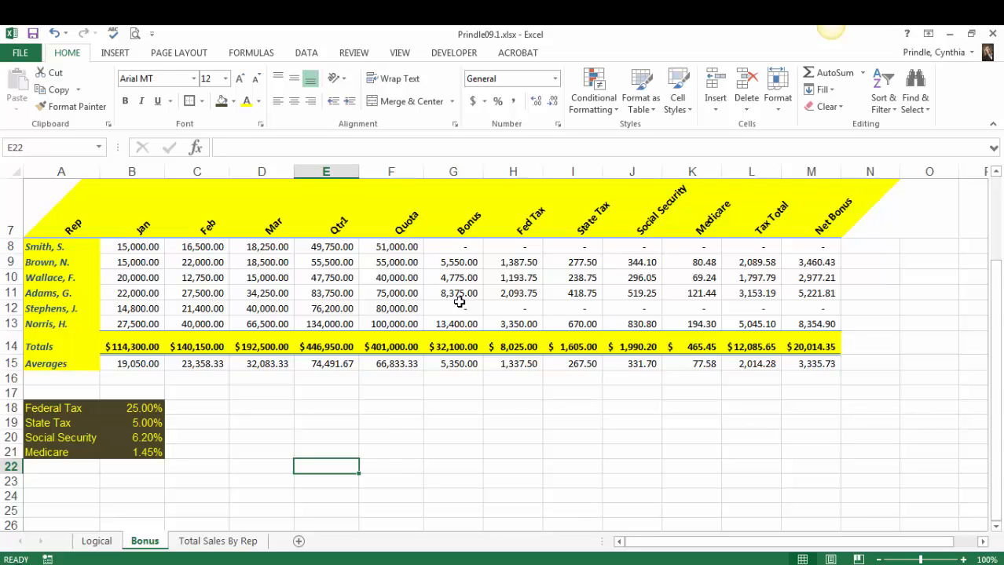
# Set up a Greater Than conditional formatting rule on the reps' bonuses in G8:G13 with a threshold of 8000
pyautogui.click(444, 250)
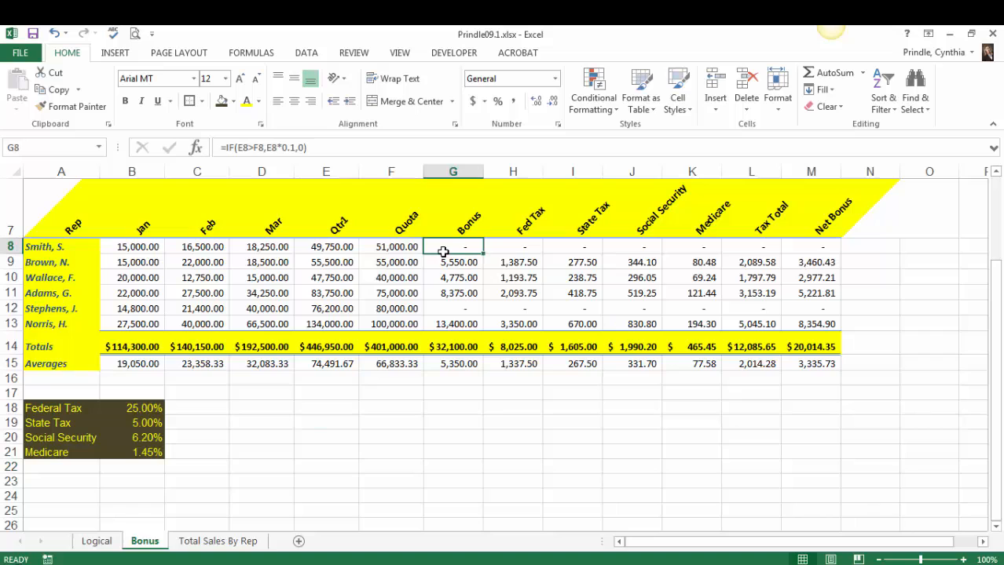
pyautogui.moveTo(443, 250); pyautogui.dragTo(446, 320)
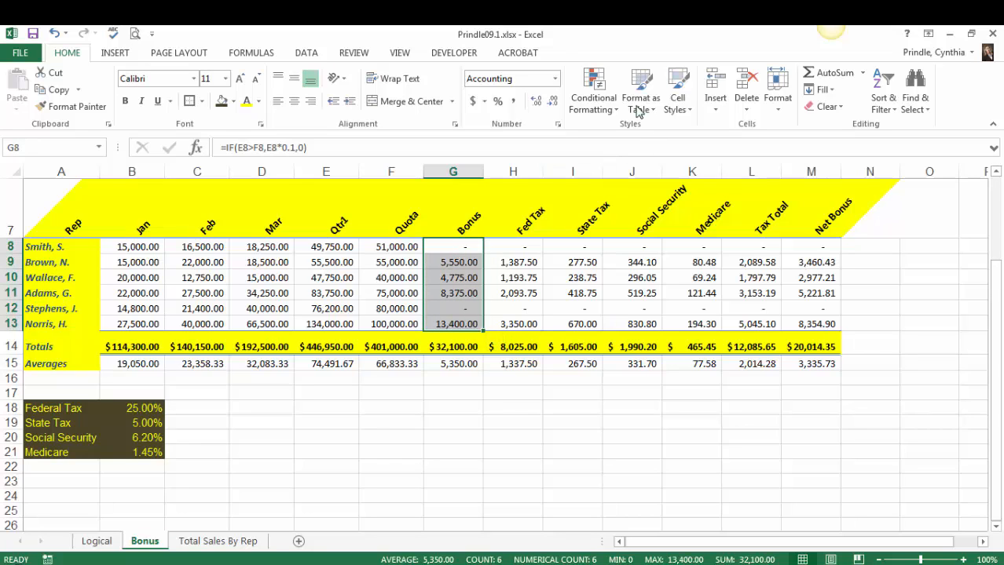
pyautogui.click(592, 109)
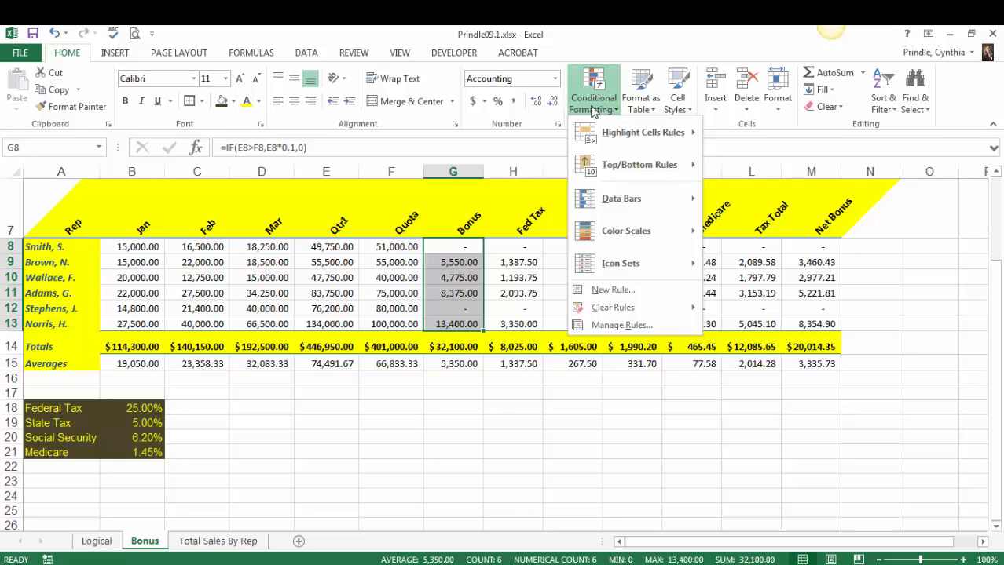
pyautogui.moveTo(606, 135)
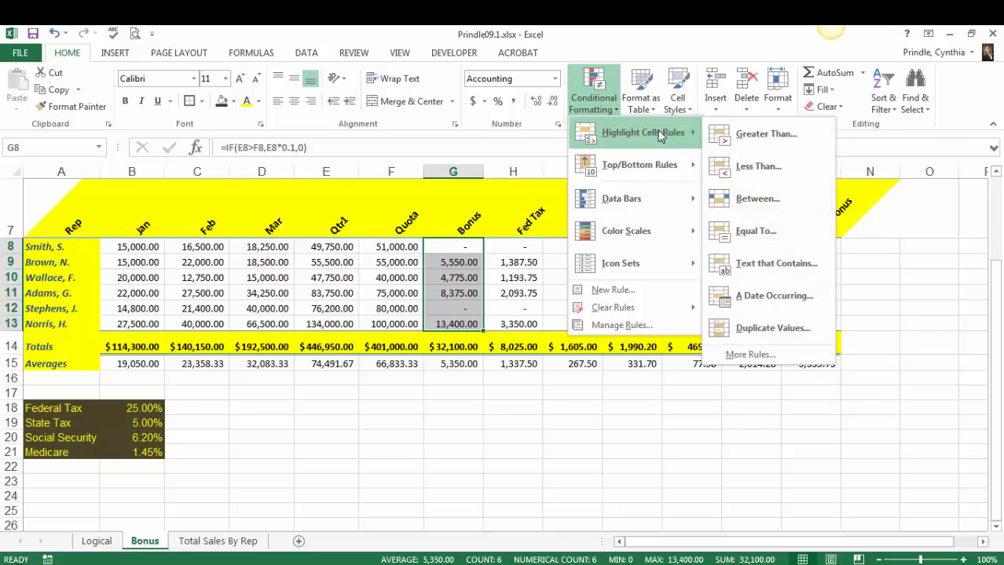
pyautogui.click(765, 134)
pyautogui.click(583, 293)
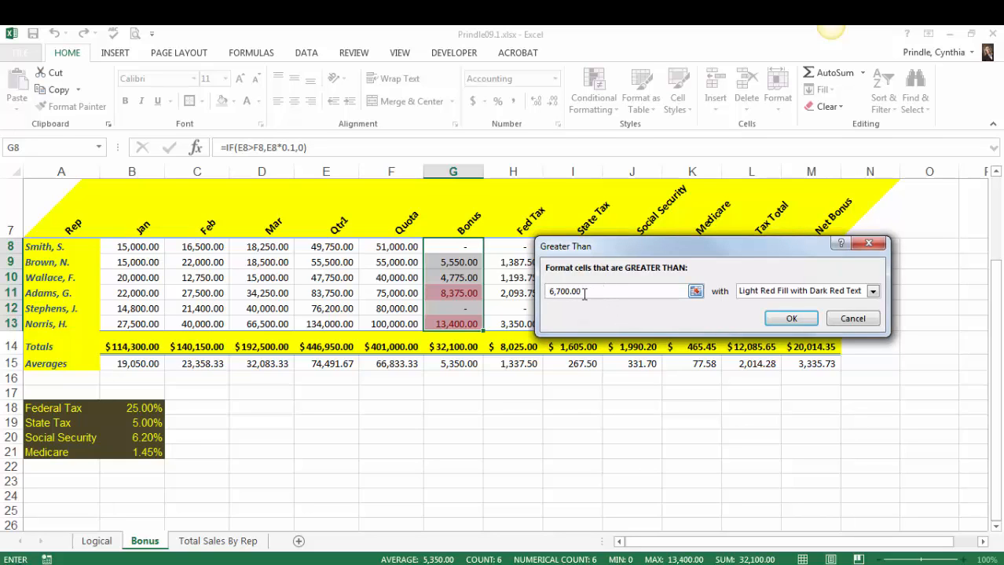
pyautogui.moveTo(583, 293); pyautogui.dragTo(532, 293)
pyautogui.write('8000')
# Give the Greater Than 8000 rule a custom format with a bold, standard green font
pyautogui.click(873, 292)
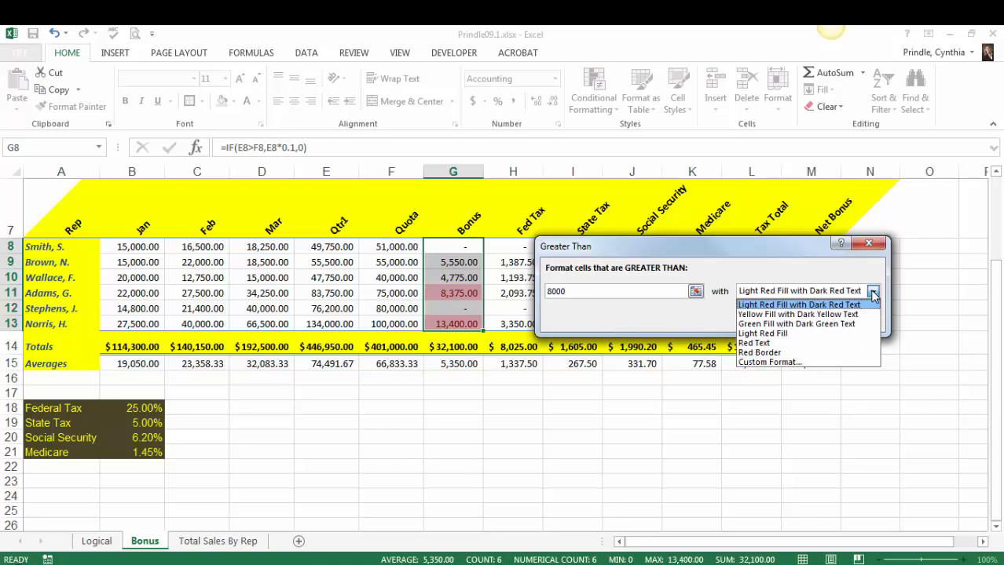
pyautogui.click(786, 364)
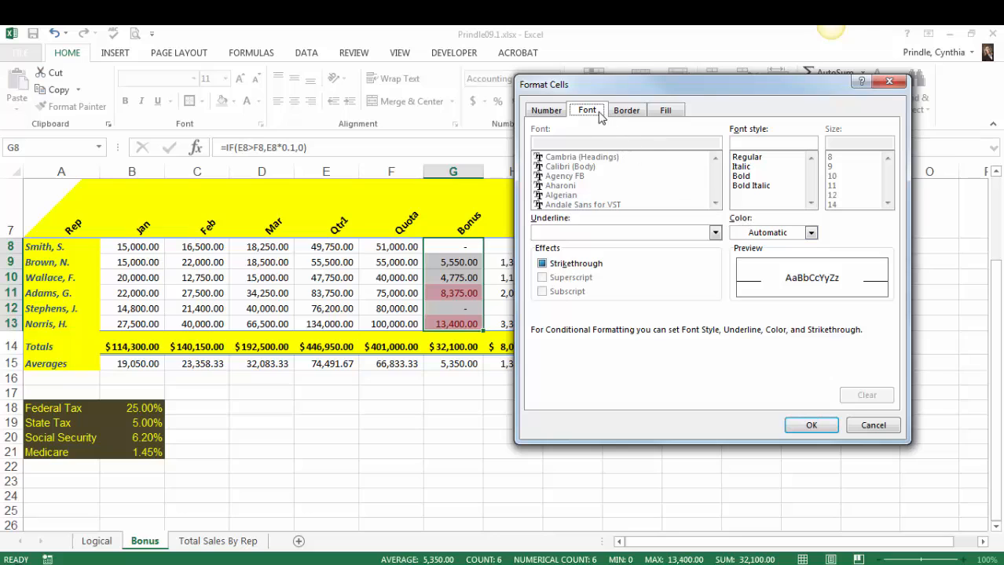
pyautogui.click(810, 232)
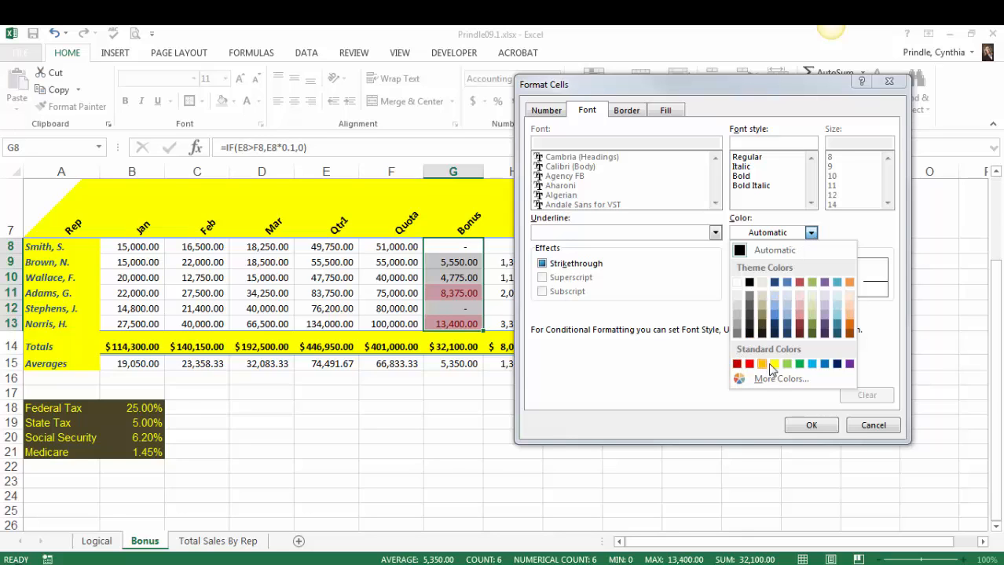
pyautogui.click(799, 364)
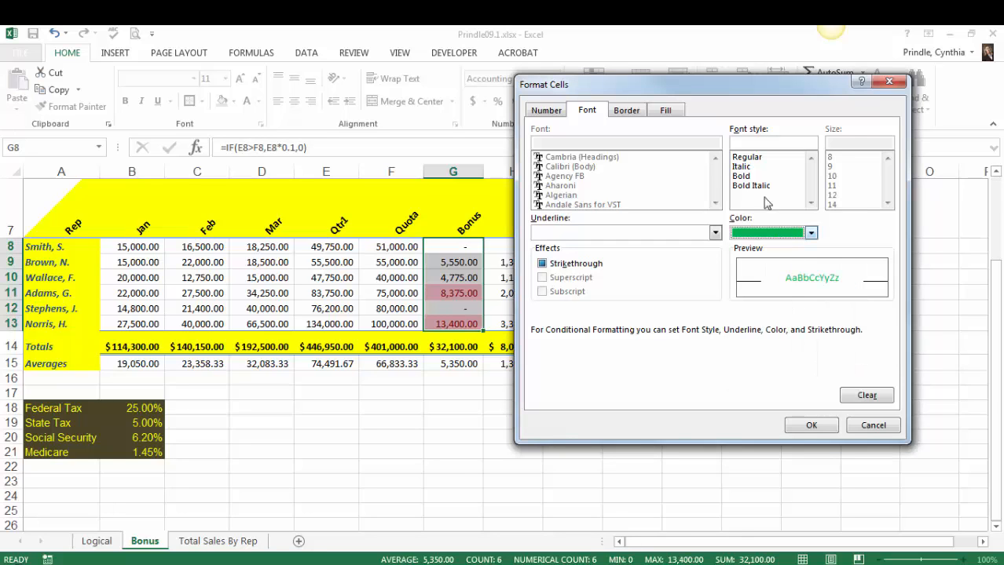
pyautogui.click(744, 175)
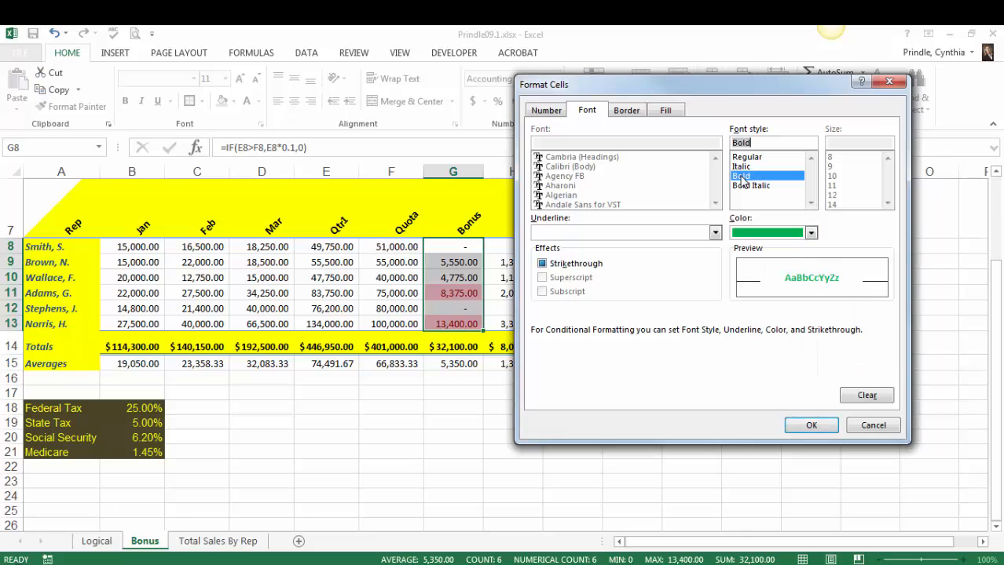
# Add a yellow fill to the rule's custom format and apply the conditional formatting to the reps' bonuses
pyautogui.click(667, 112)
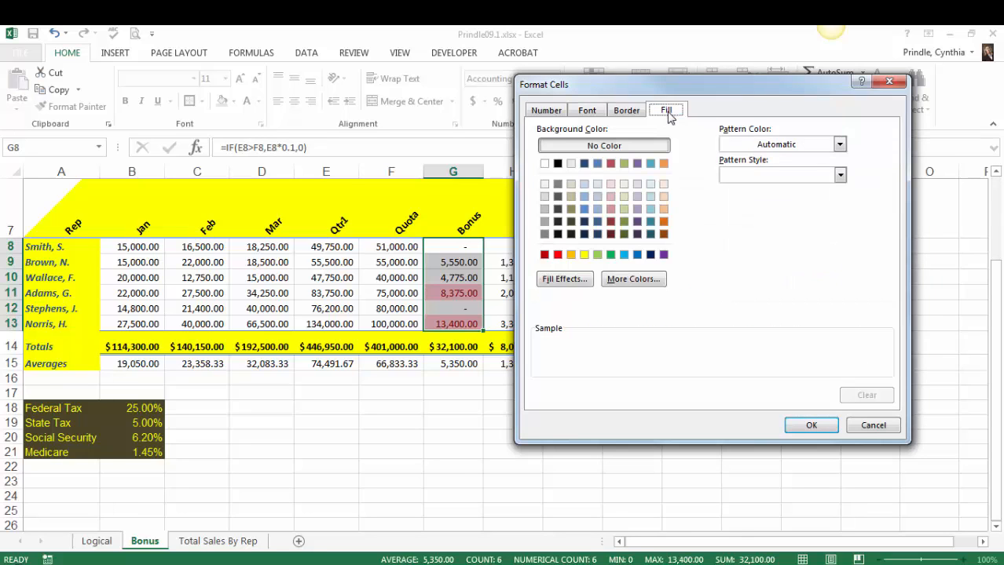
pyautogui.click(583, 255)
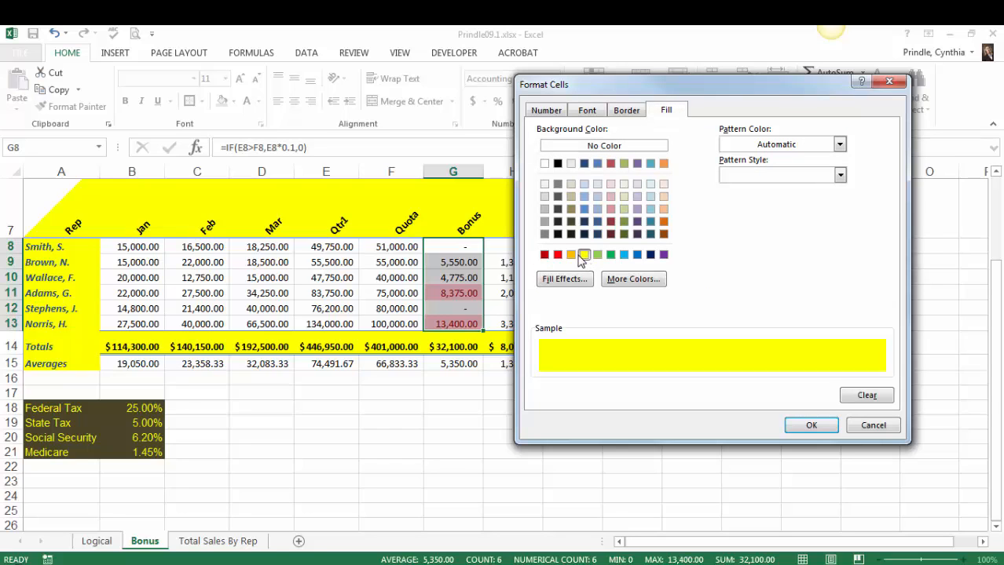
pyautogui.click(811, 426)
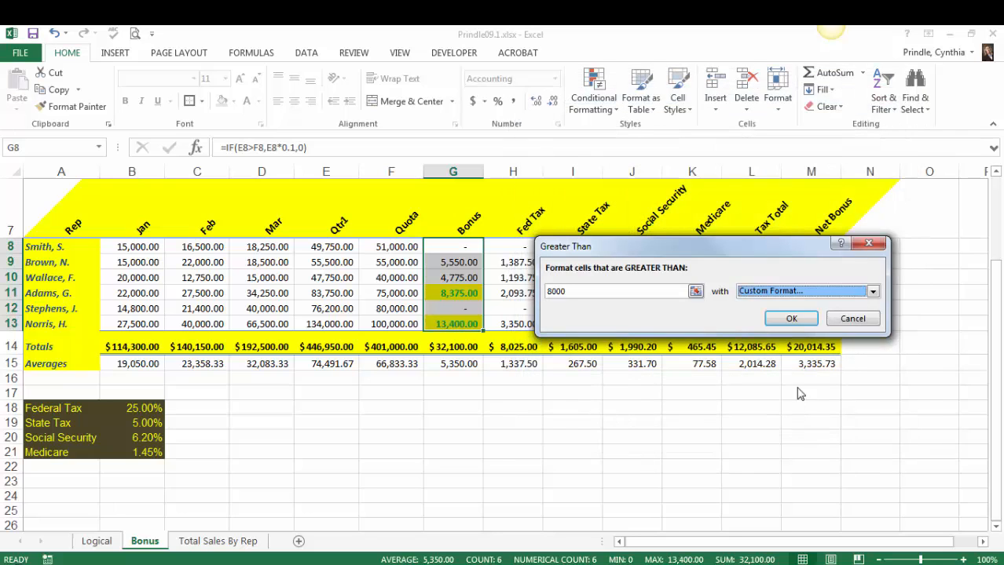
pyautogui.click(792, 319)
pyautogui.click(727, 435)
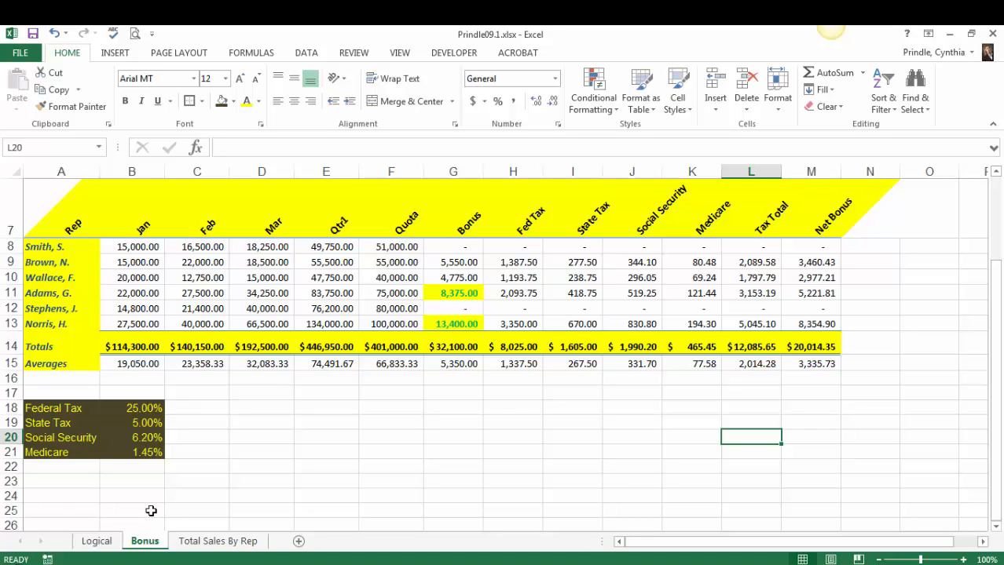
# Preview the Bonus sheet's printout, comparing portrait with landscape and checking the scaling options, keeping Landscape Orientation and Fit Sheet on One Page
pyautogui.click(23, 55)
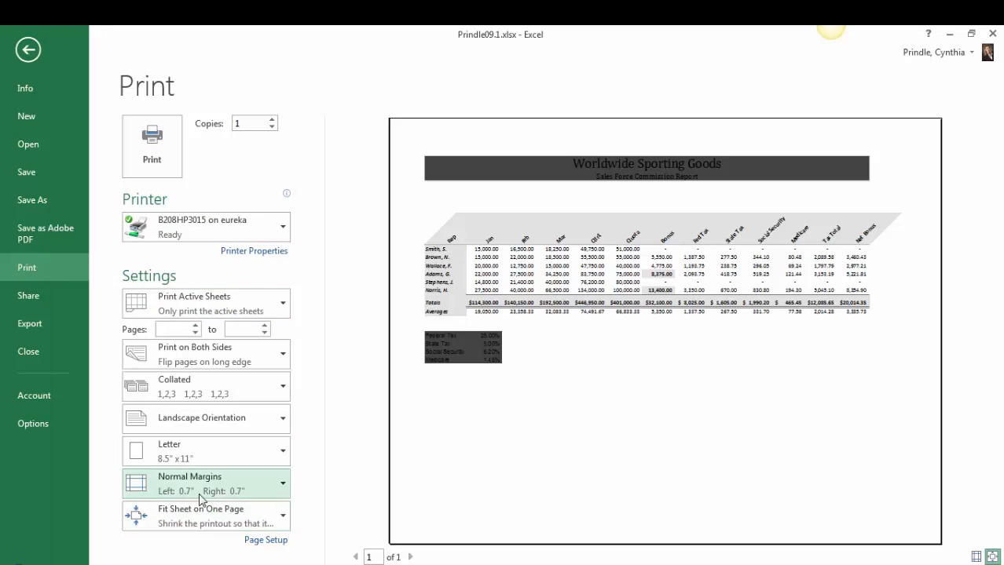
pyautogui.click(185, 428)
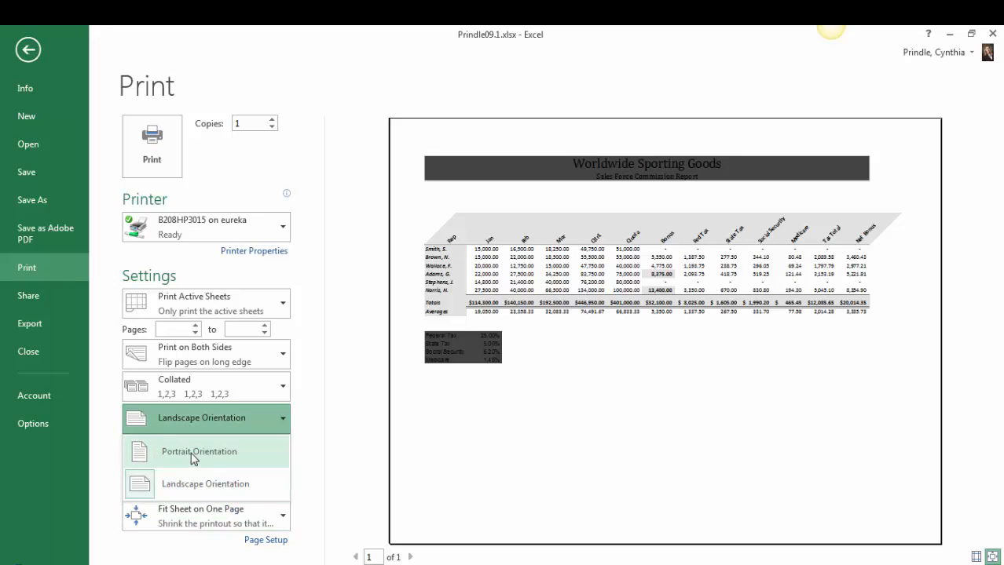
pyautogui.click(198, 459)
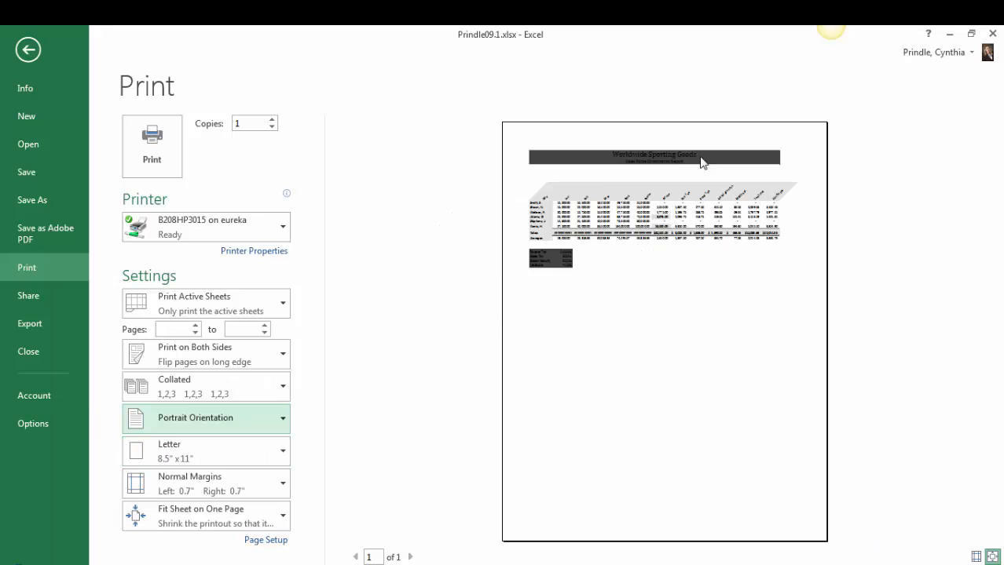
pyautogui.click(209, 417)
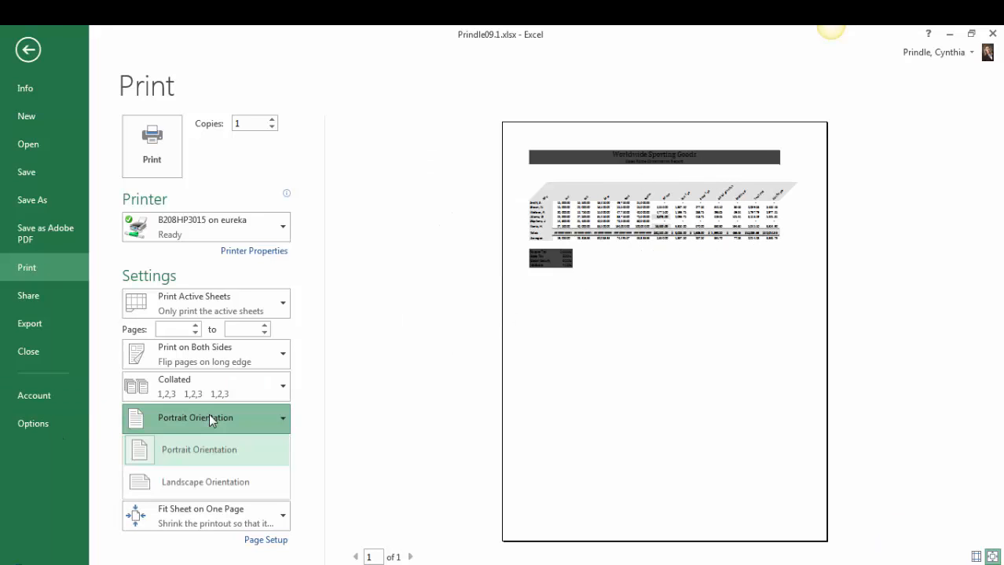
pyautogui.click(205, 476)
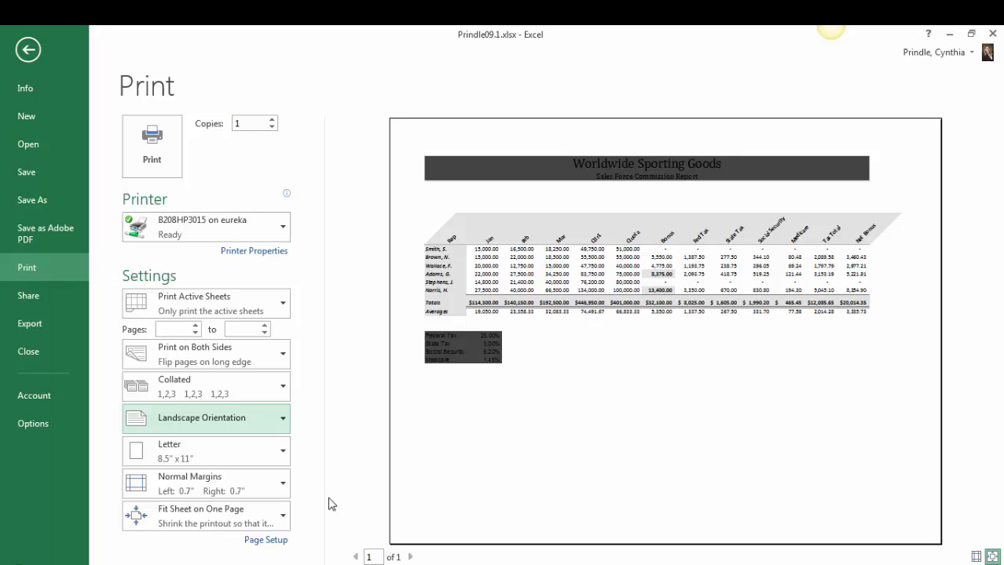
pyautogui.click(203, 517)
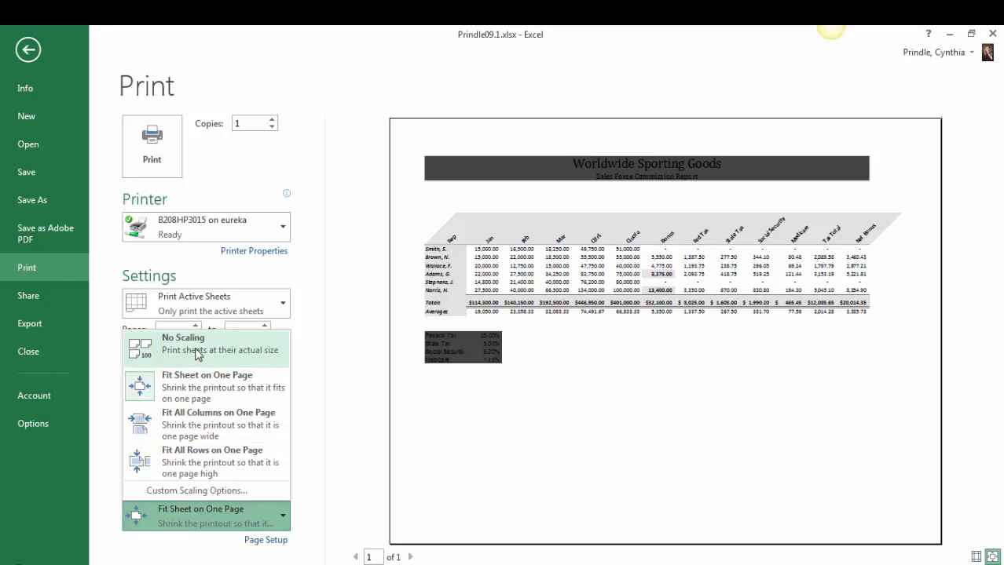
pyautogui.click(207, 520)
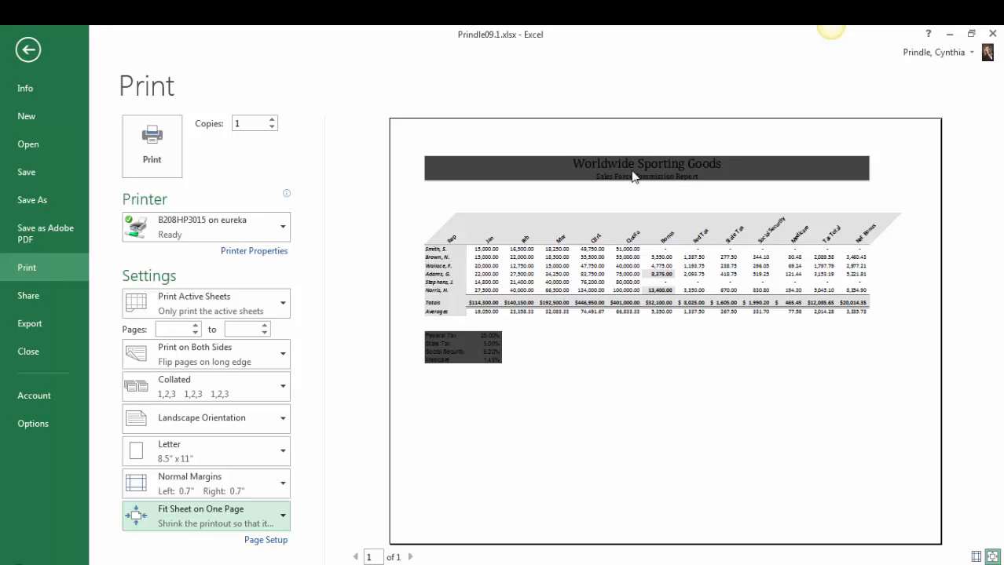
pyautogui.click(29, 50)
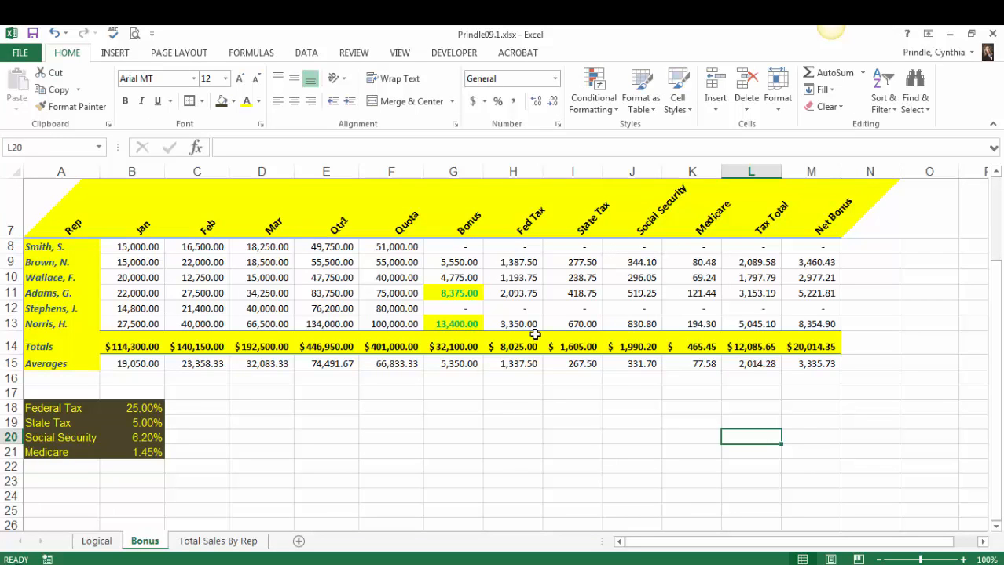